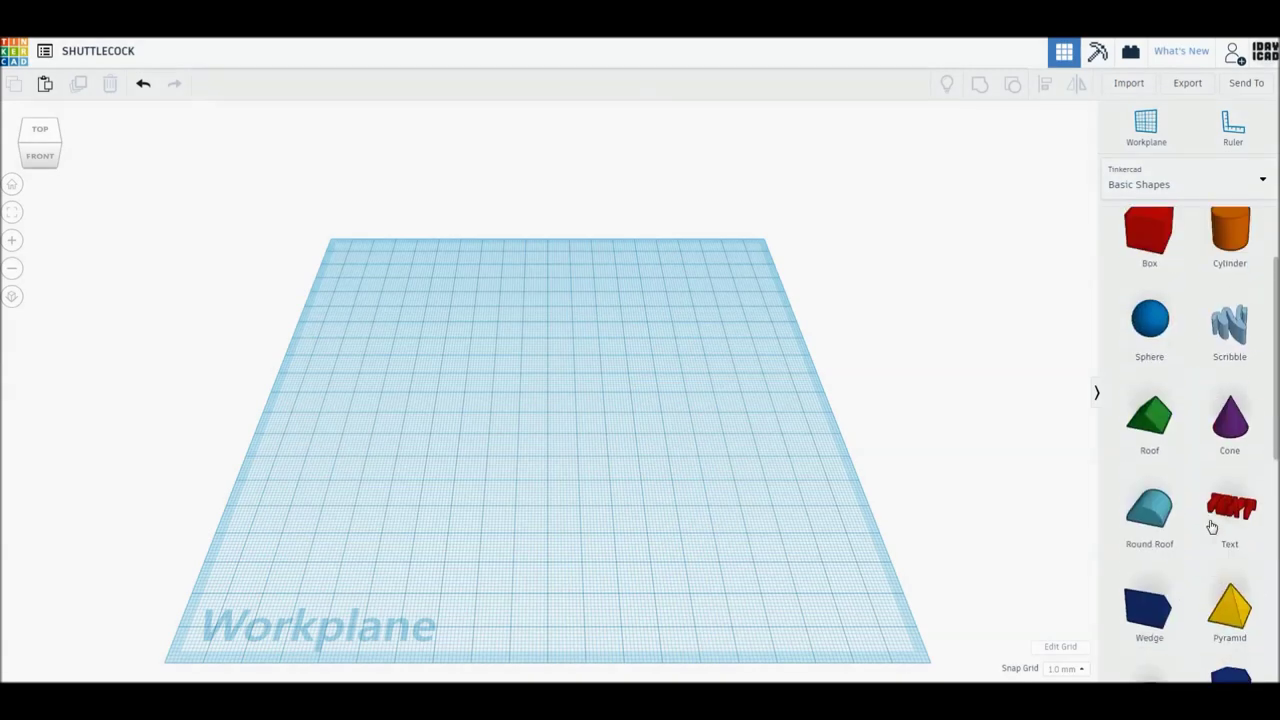
Add a sphere smoothed to 24 steps and a cylinder 10 mm tall.
{"action": "left_click_drag", "start_coordinate": [1150, 435], "coordinate": [592, 440]}
{"action": "left_click_drag", "start_coordinate": [1230, 345], "coordinate": [716, 458]}
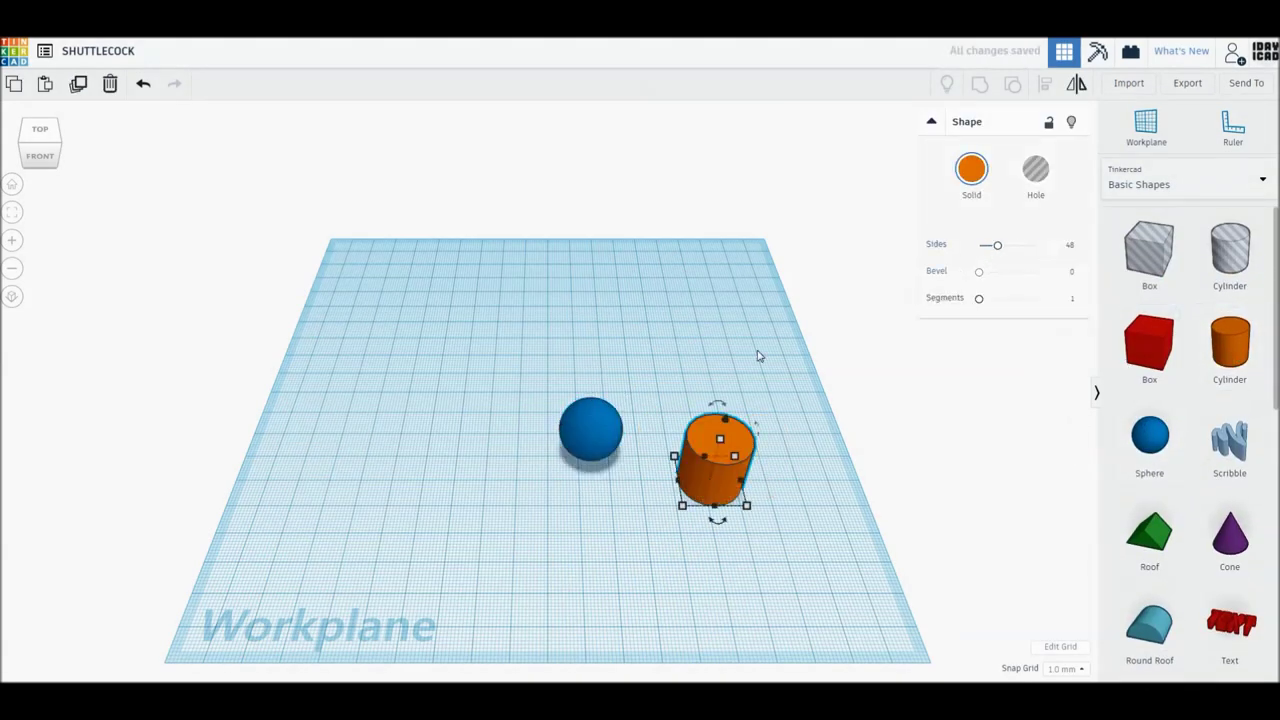
{"action": "left_click", "coordinate": [592, 430]}
{"action": "left_click_drag", "start_coordinate": [1024, 245], "coordinate": [1066, 249]}
{"action": "left_click", "coordinate": [722, 455]}
{"action": "type", "text": "10"}
{"action": "key", "text": "Return"}
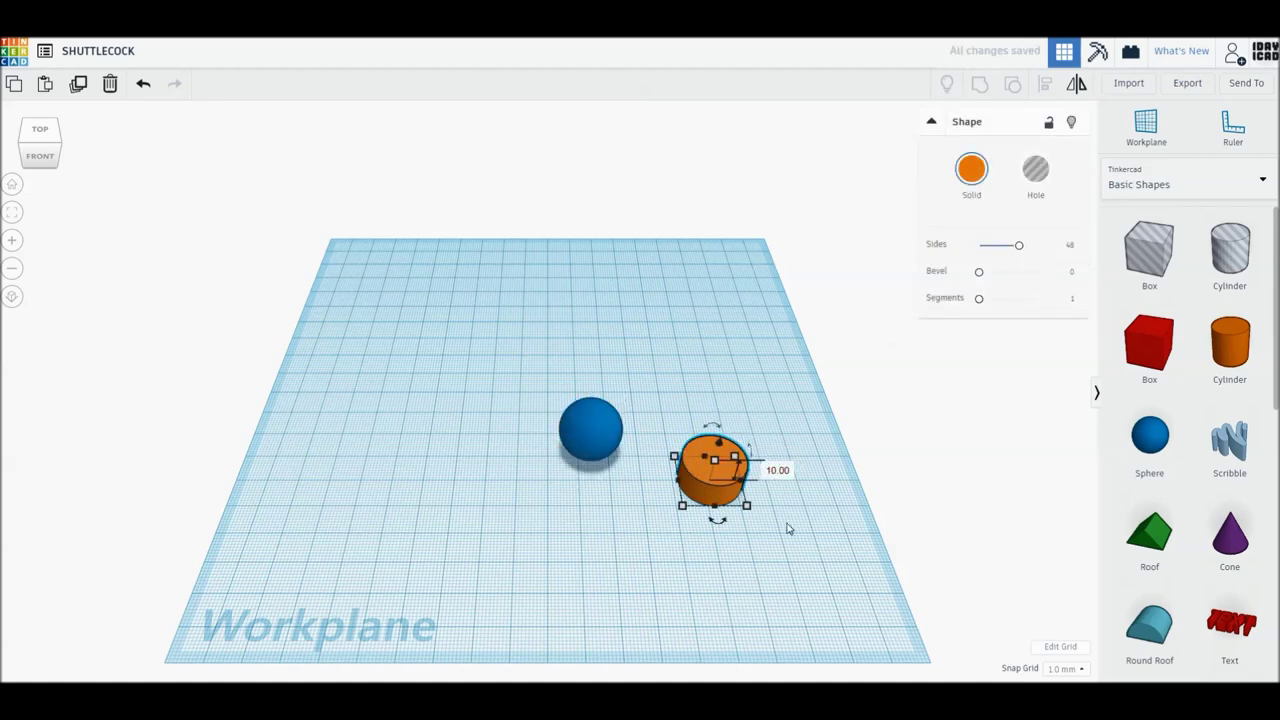
Centre the sphere on the cylinder, group them into a white head, and add another cylinder.
{"action": "left_click_drag", "start_coordinate": [788, 528], "coordinate": [457, 337]}
{"action": "key", "text": "l"}
{"action": "left_click", "coordinate": [655, 522]}
{"action": "left_click", "coordinate": [601, 466]}
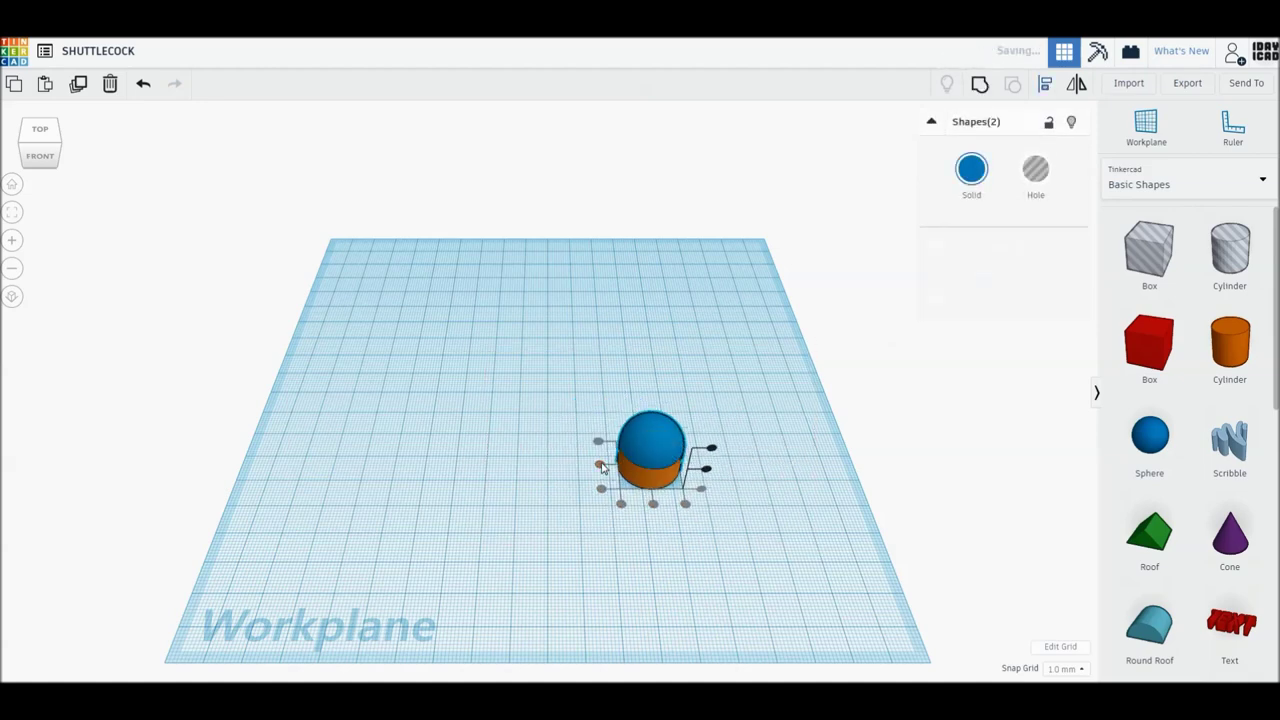
{"action": "left_click", "coordinate": [979, 84]}
{"action": "left_click", "coordinate": [971, 169]}
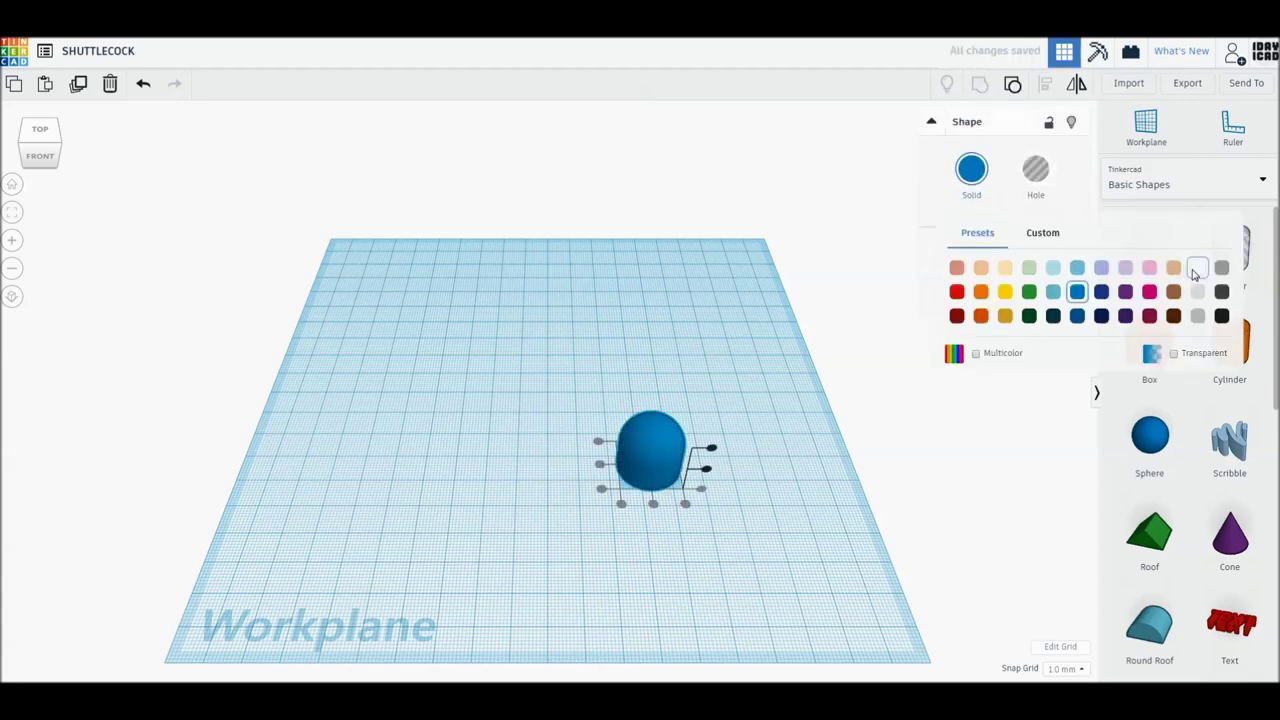
{"action": "left_click", "coordinate": [1071, 266]}
{"action": "left_click_drag", "start_coordinate": [1229, 345], "coordinate": [808, 424]}
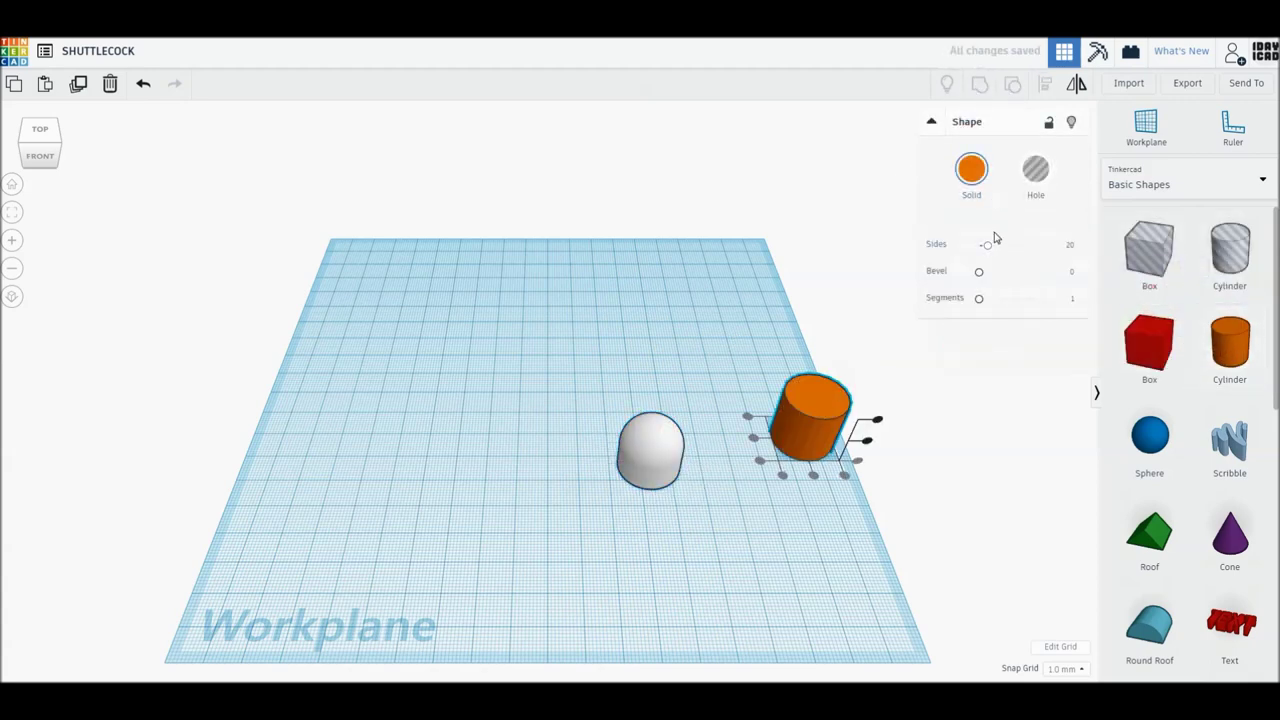
Make the new cylinder a navy disc 5 mm tall and 21 mm wide.
{"action": "left_click_drag", "start_coordinate": [824, 405], "coordinate": [813, 394]}
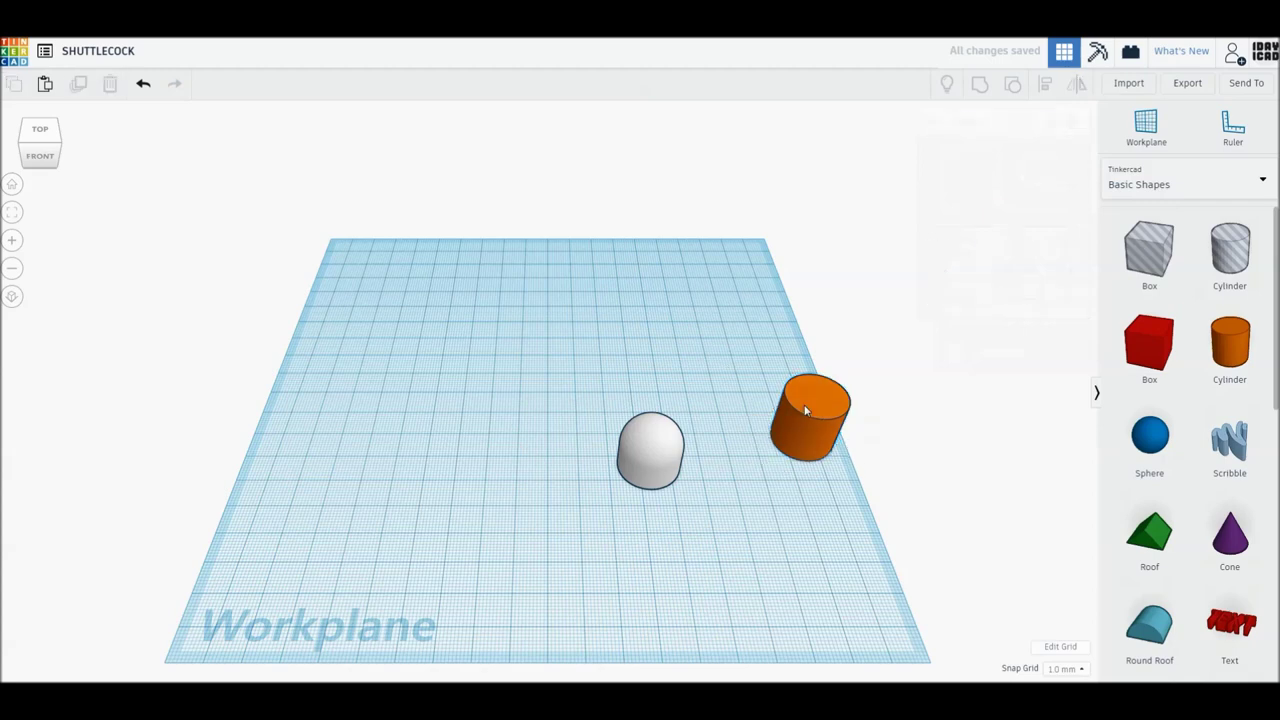
{"action": "type", "text": "5"}
{"action": "key", "text": "Return"}
{"action": "left_click", "coordinate": [960, 200]}
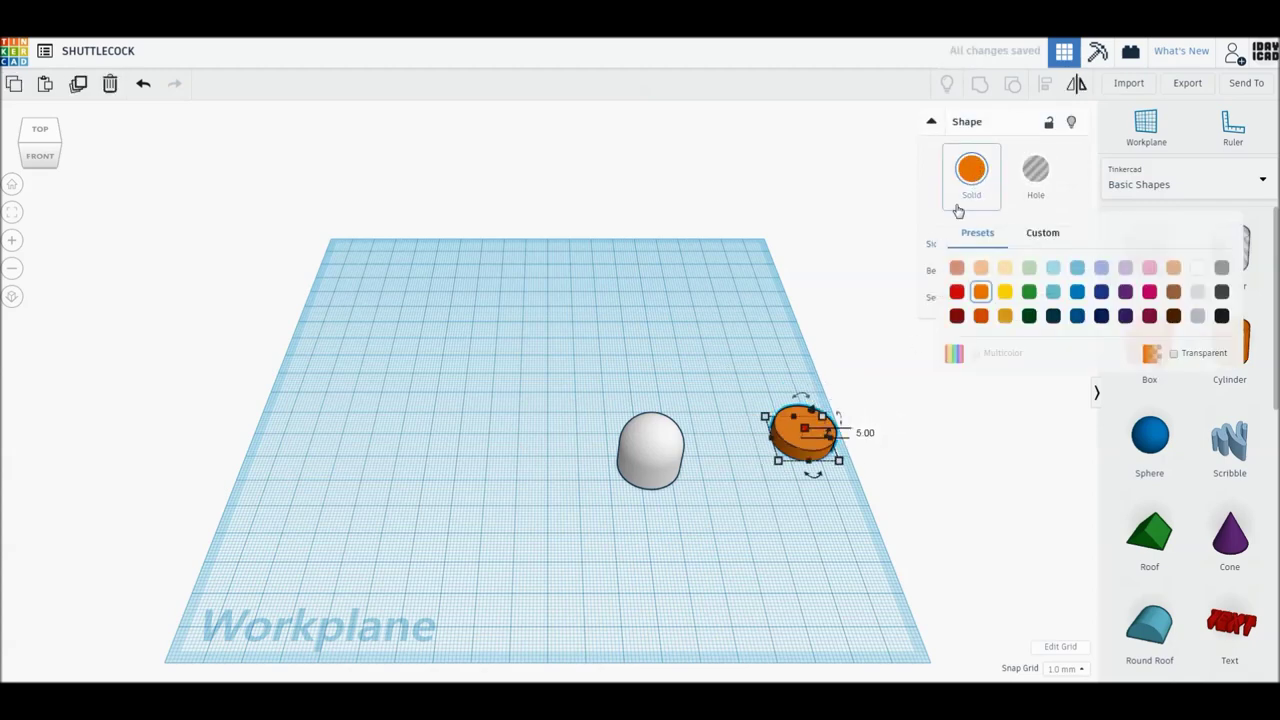
{"action": "left_click", "coordinate": [1101, 317]}
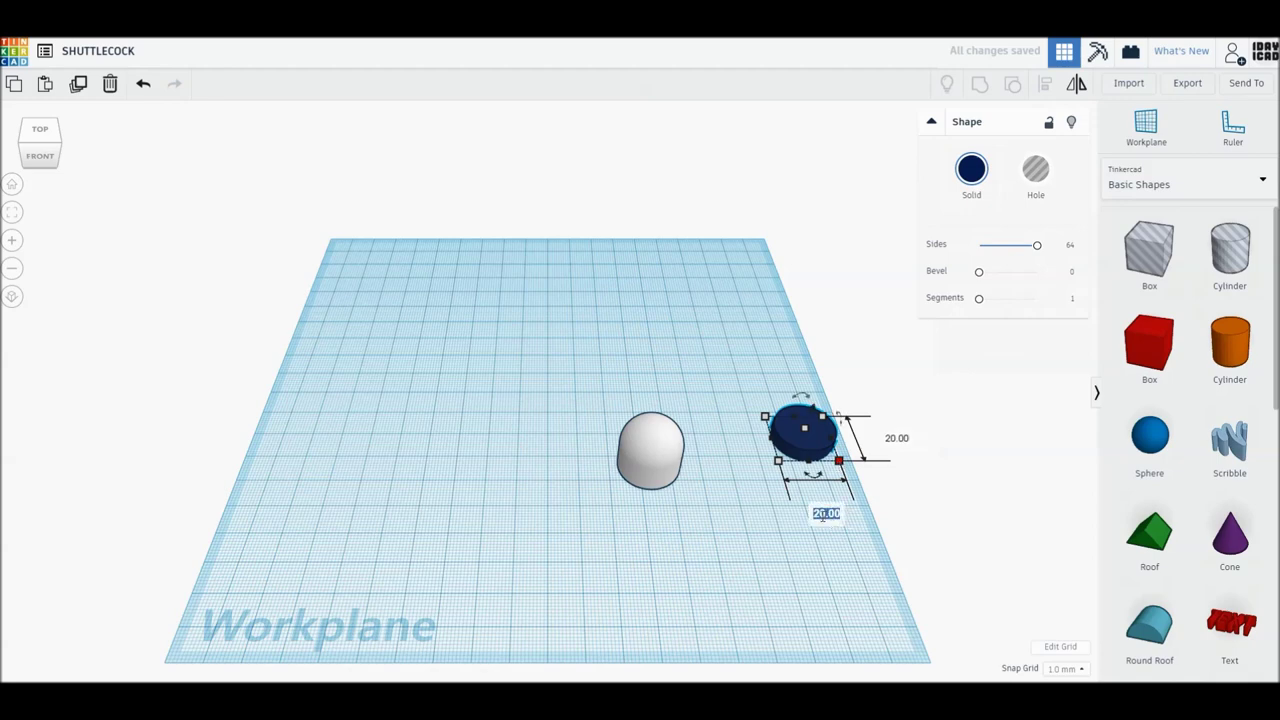
{"action": "type", "text": "21"}
{"action": "key", "text": "Return"}
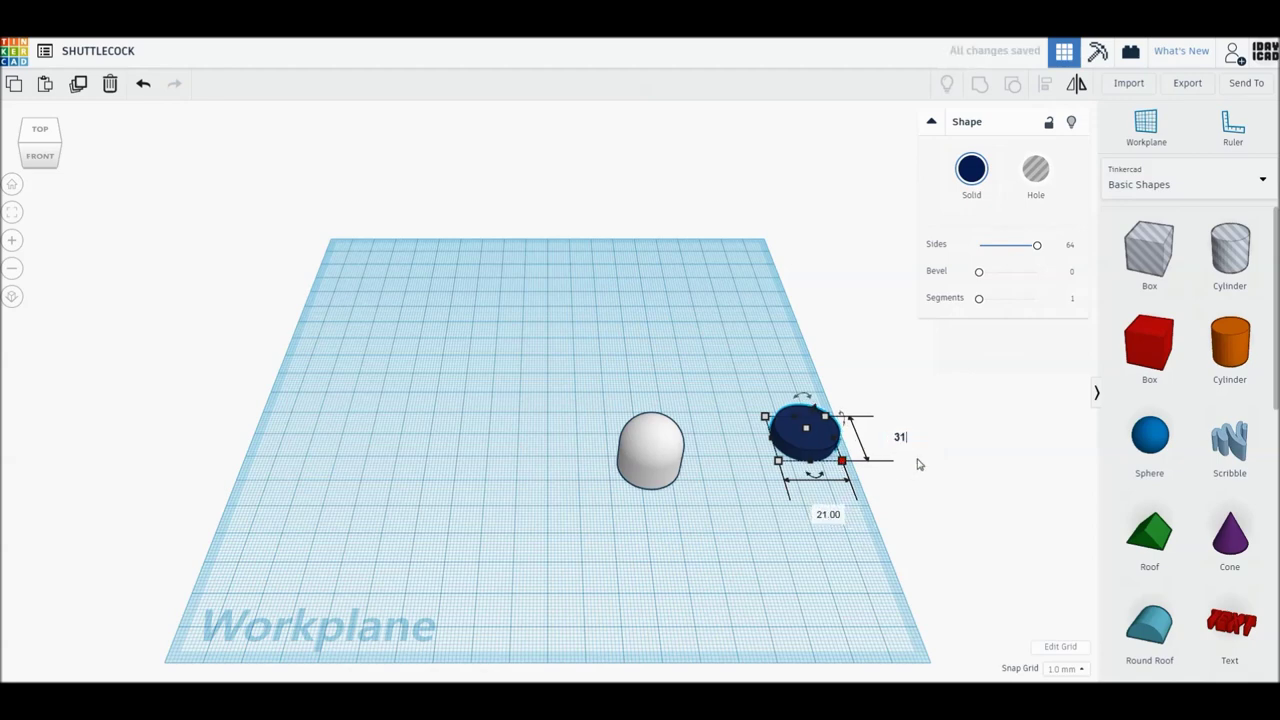
Centre the white head over the navy disc on both axes.
{"action": "left_click_drag", "start_coordinate": [914, 560], "coordinate": [557, 343]}
{"action": "key", "text": "l"}
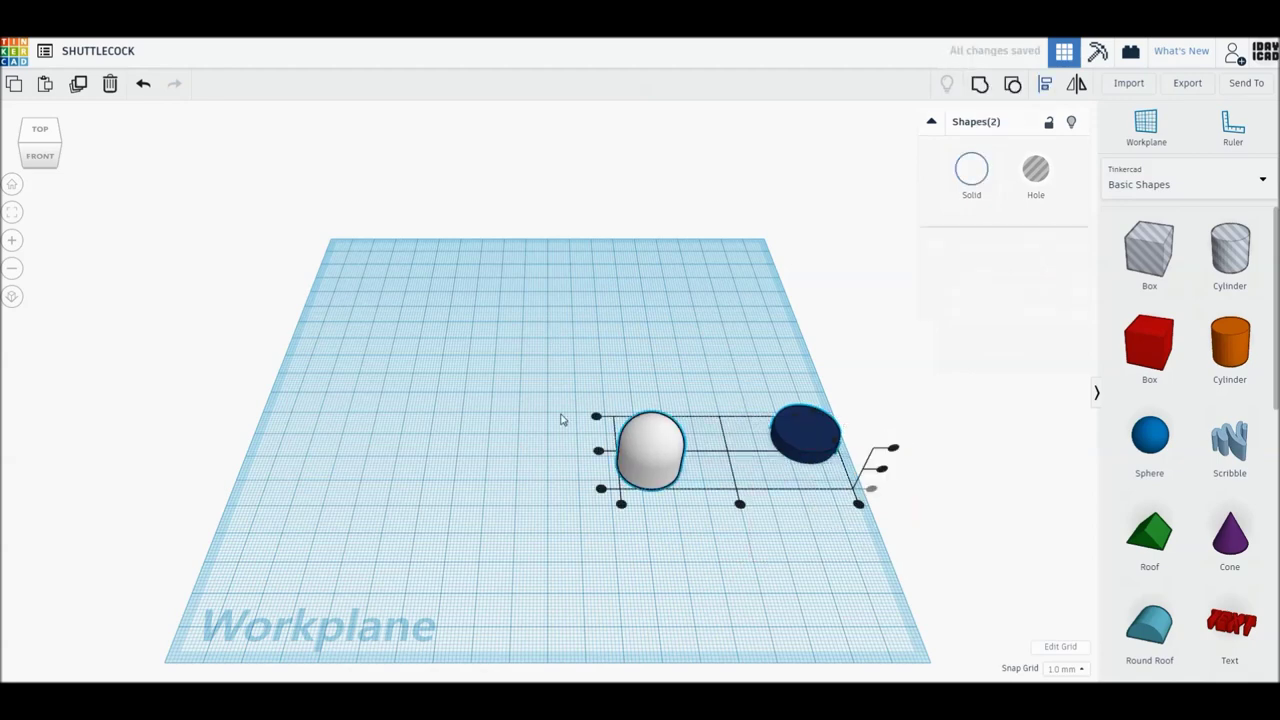
{"action": "left_click", "coordinate": [740, 505]}
{"action": "left_click", "coordinate": [678, 458]}
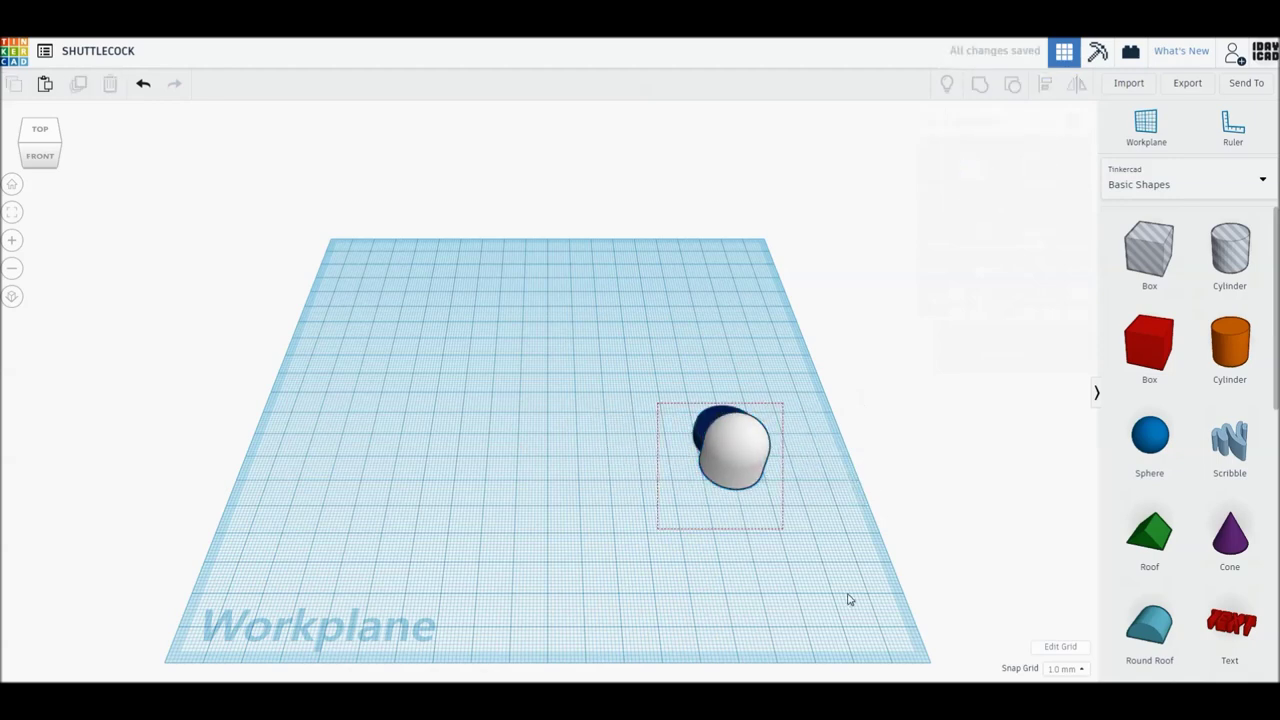
{"action": "left_click_drag", "start_coordinate": [848, 598], "coordinate": [729, 523]}
{"action": "key", "text": "l"}
{"action": "left_click", "coordinate": [678, 456]}
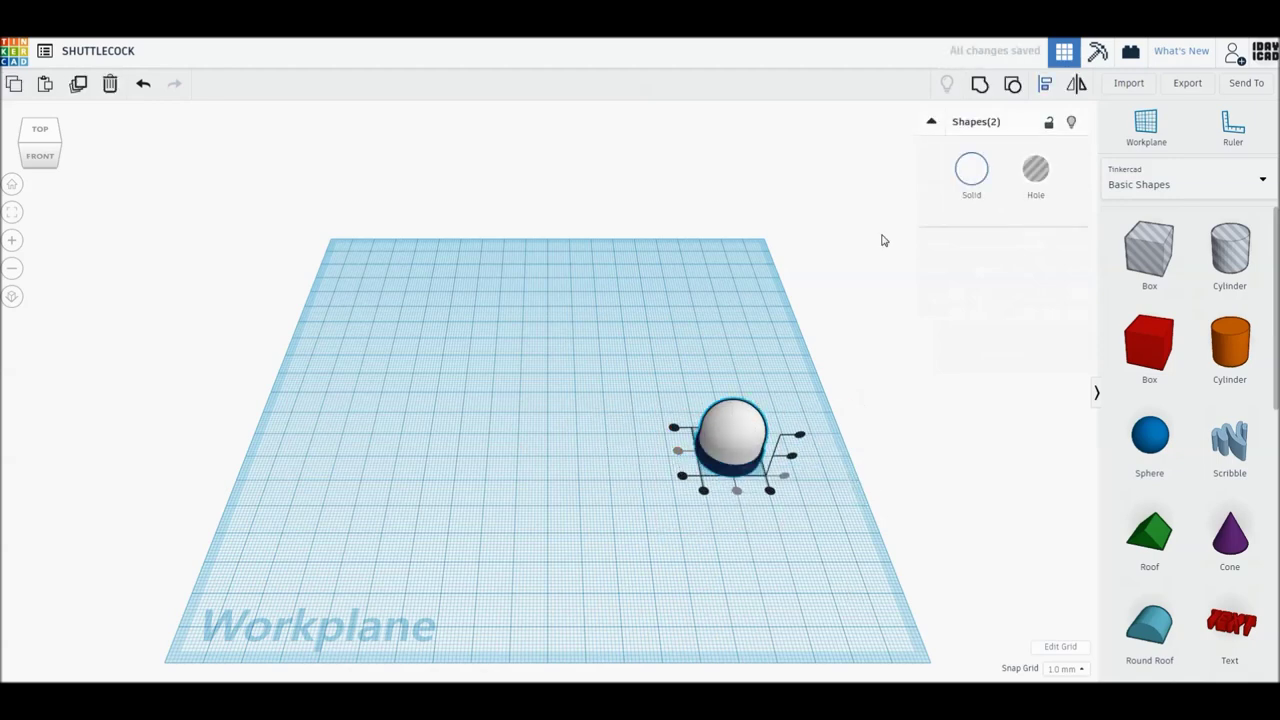
Group head and band with Multicolor kept, then move the piece to the upper left.
{"action": "left_click", "coordinate": [980, 84]}
{"action": "left_click", "coordinate": [975, 187]}
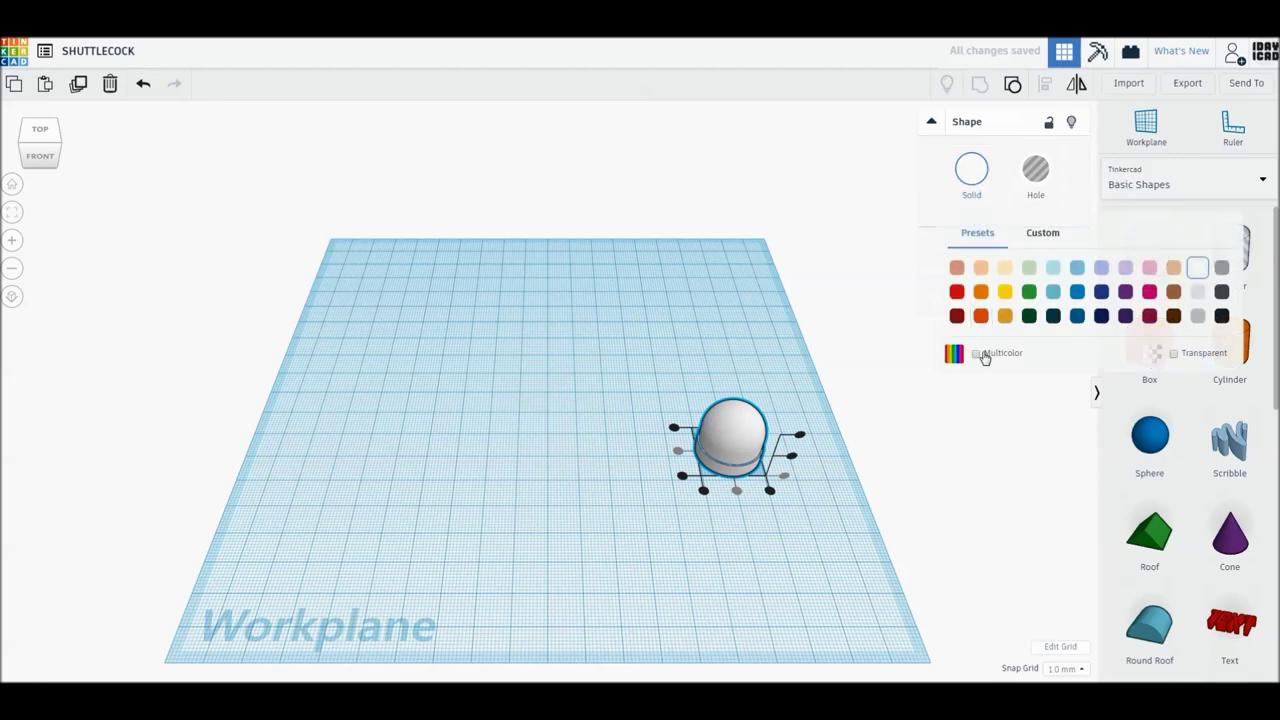
{"action": "left_click", "coordinate": [986, 356]}
{"action": "left_click_drag", "start_coordinate": [731, 435], "coordinate": [467, 345]}
{"action": "left_click", "coordinate": [631, 314]}
Add a cylinder and rotate it 90° so it lies on its side.
{"action": "left_click_drag", "start_coordinate": [1230, 340], "coordinate": [673, 430]}
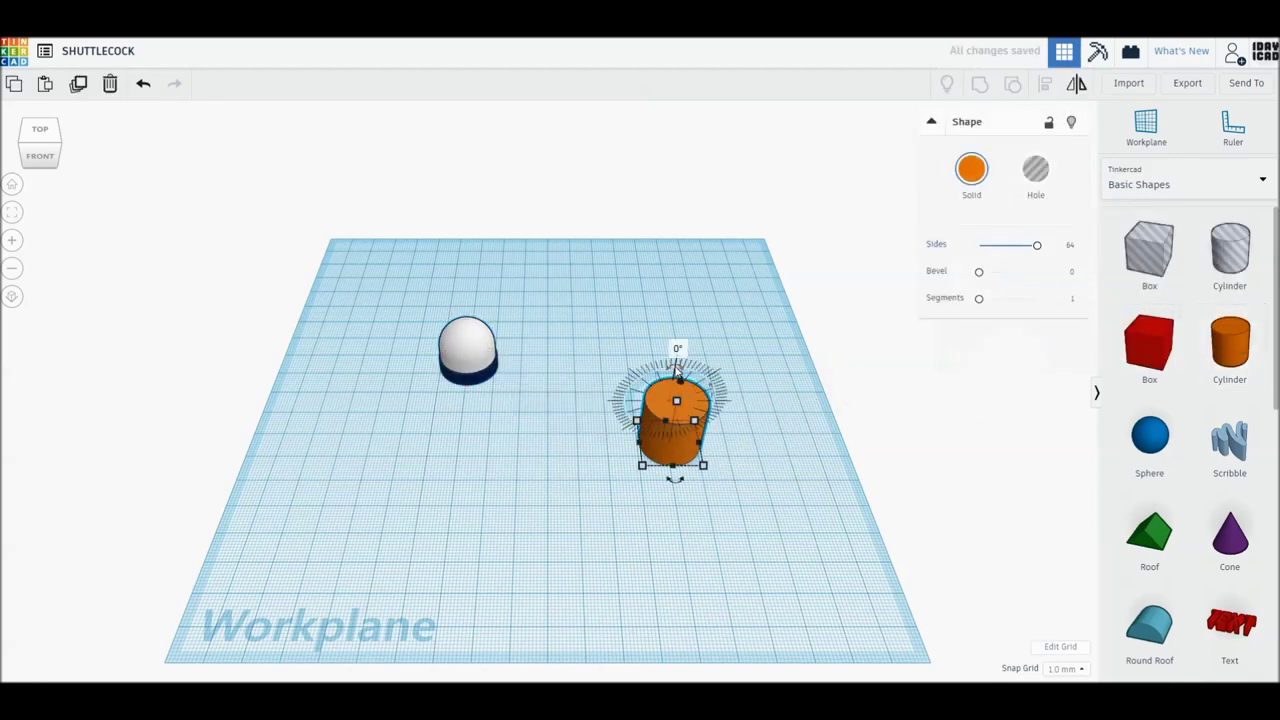
{"action": "mouse_move", "coordinate": [676, 368]}
{"action": "left_mouse_down"}
{"action": "mouse_move", "coordinate": [633, 420]}
{"action": "mouse_move", "coordinate": [606, 385]}
{"action": "left_mouse_up"}
{"action": "key", "text": "ctrl+z"}
{"action": "mouse_move", "coordinate": [680, 430]}
{"action": "right_mouse_down"}
{"action": "mouse_move", "coordinate": [603, 488]}
{"action": "mouse_move", "coordinate": [663, 289]}
{"action": "right_mouse_up"}
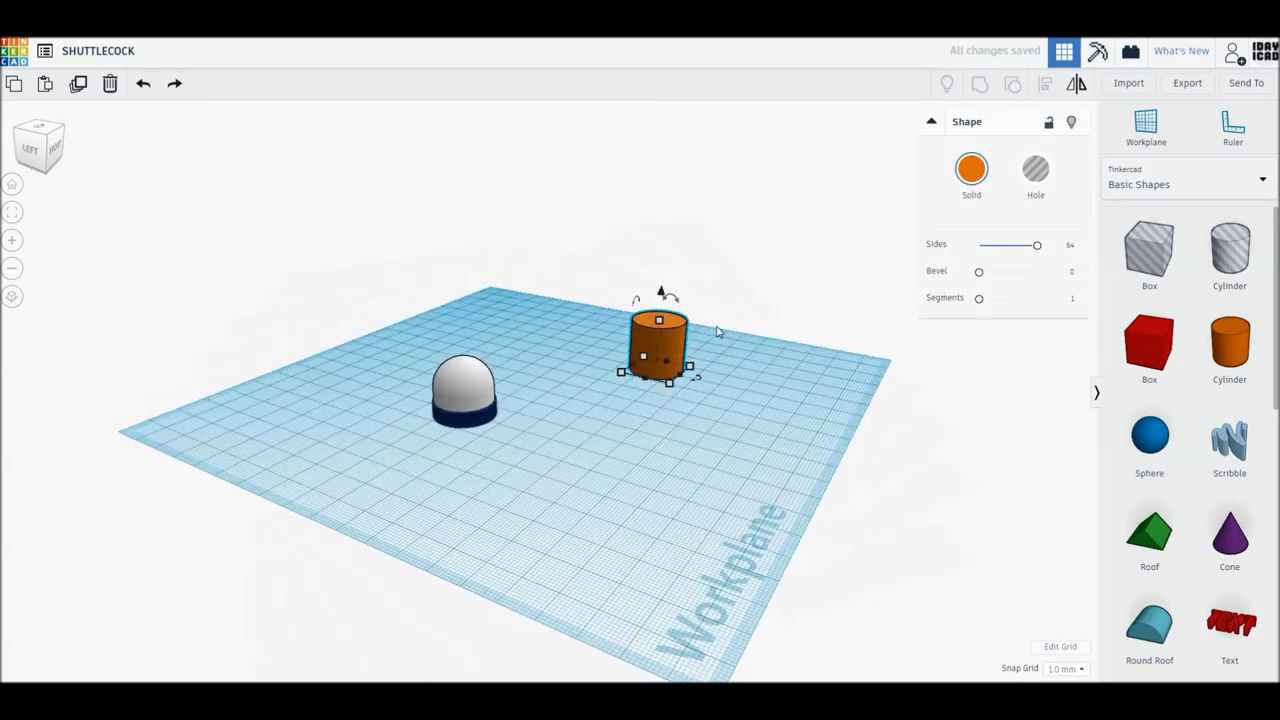
{"action": "key", "text": "ctrl+y"}
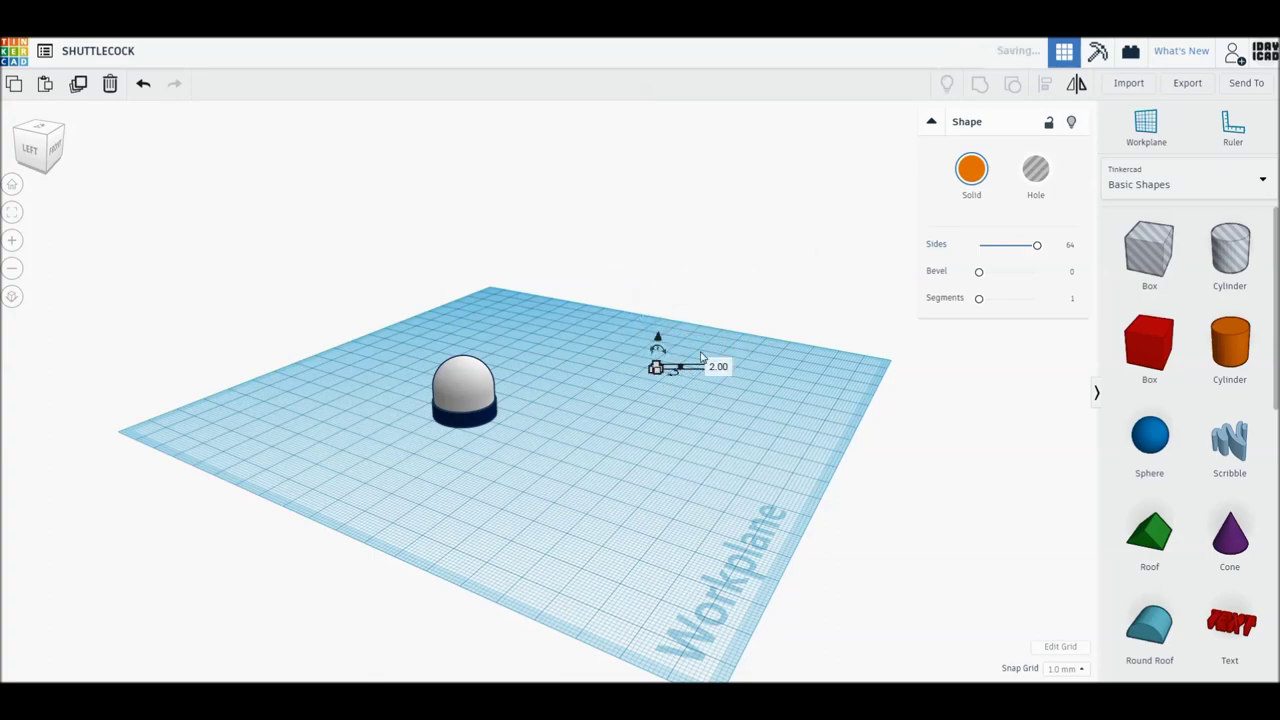
Lengthen the lying cylinder into a long thin rod and view it from the top.
{"action": "left_click", "coordinate": [12, 212]}
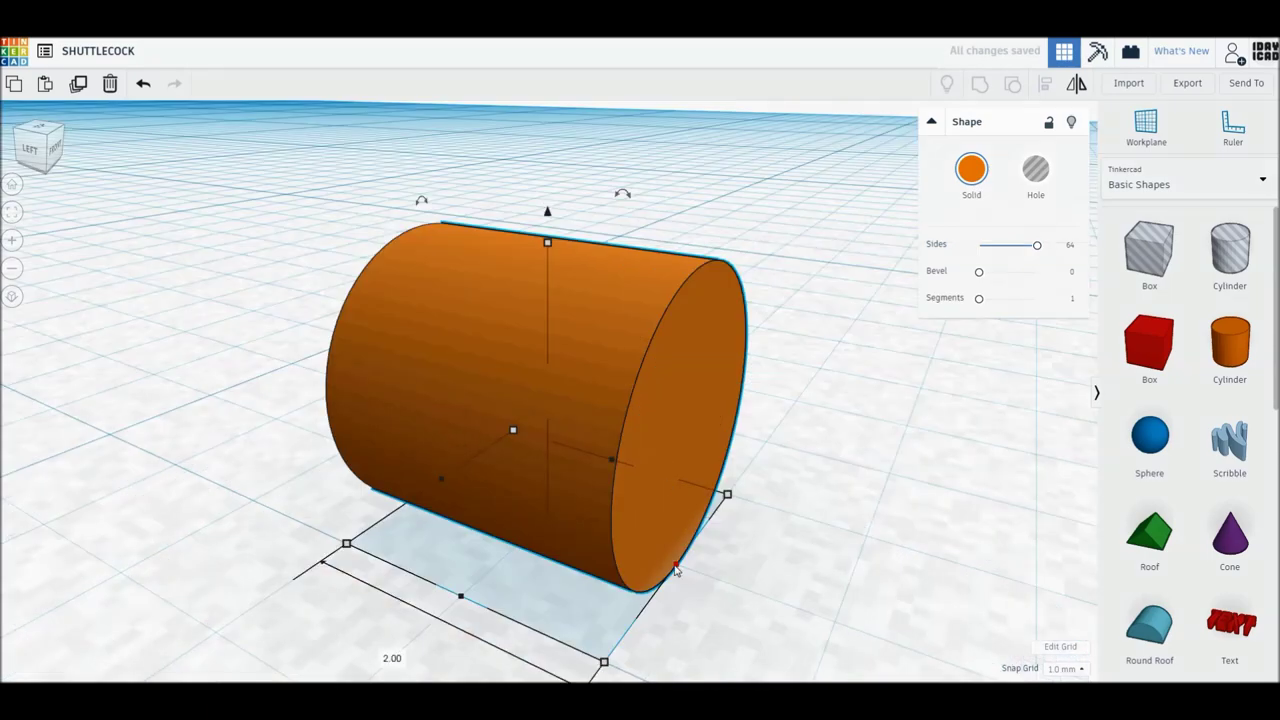
{"action": "type", "text": "10"}
{"action": "key", "text": "Return"}
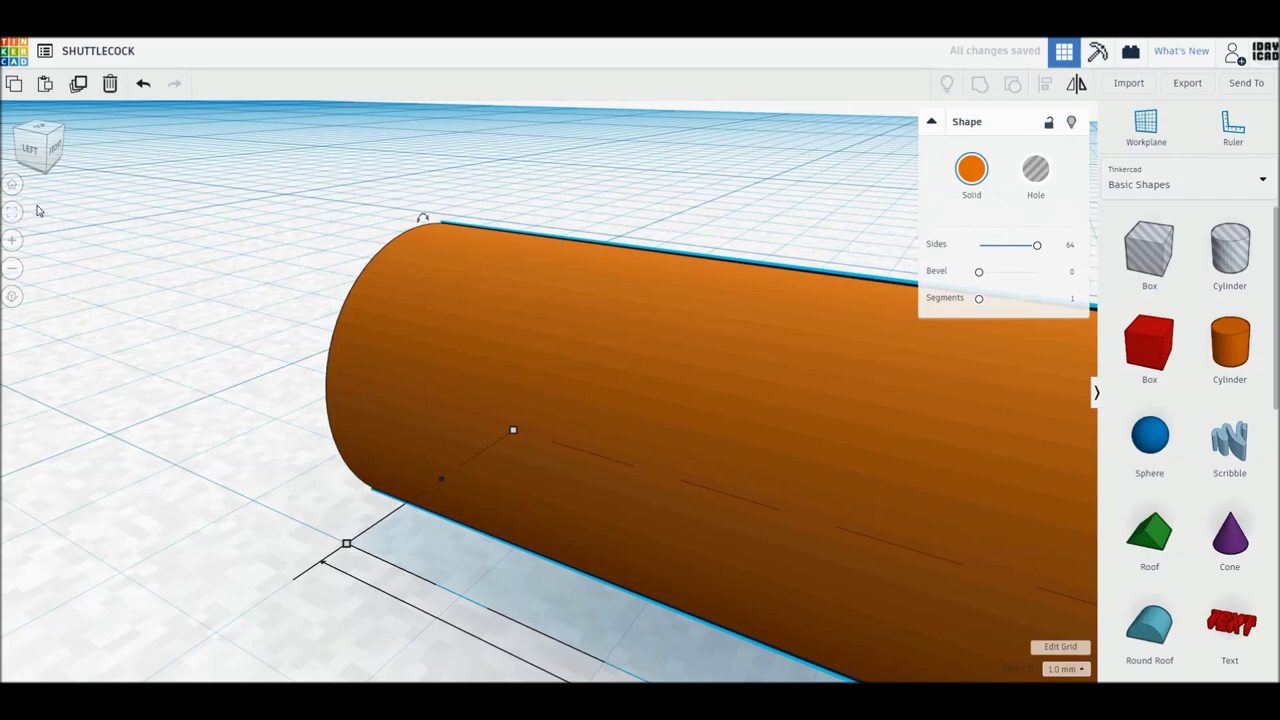
{"action": "left_click", "coordinate": [12, 212]}
{"action": "left_click", "coordinate": [137, 289]}
{"action": "mouse_move", "coordinate": [500, 529]}
{"action": "right_mouse_down"}
{"action": "mouse_move", "coordinate": [352, 630]}
{"action": "mouse_move", "coordinate": [3, 258]}
{"action": "right_mouse_up"}
{"action": "left_click", "coordinate": [40, 143]}
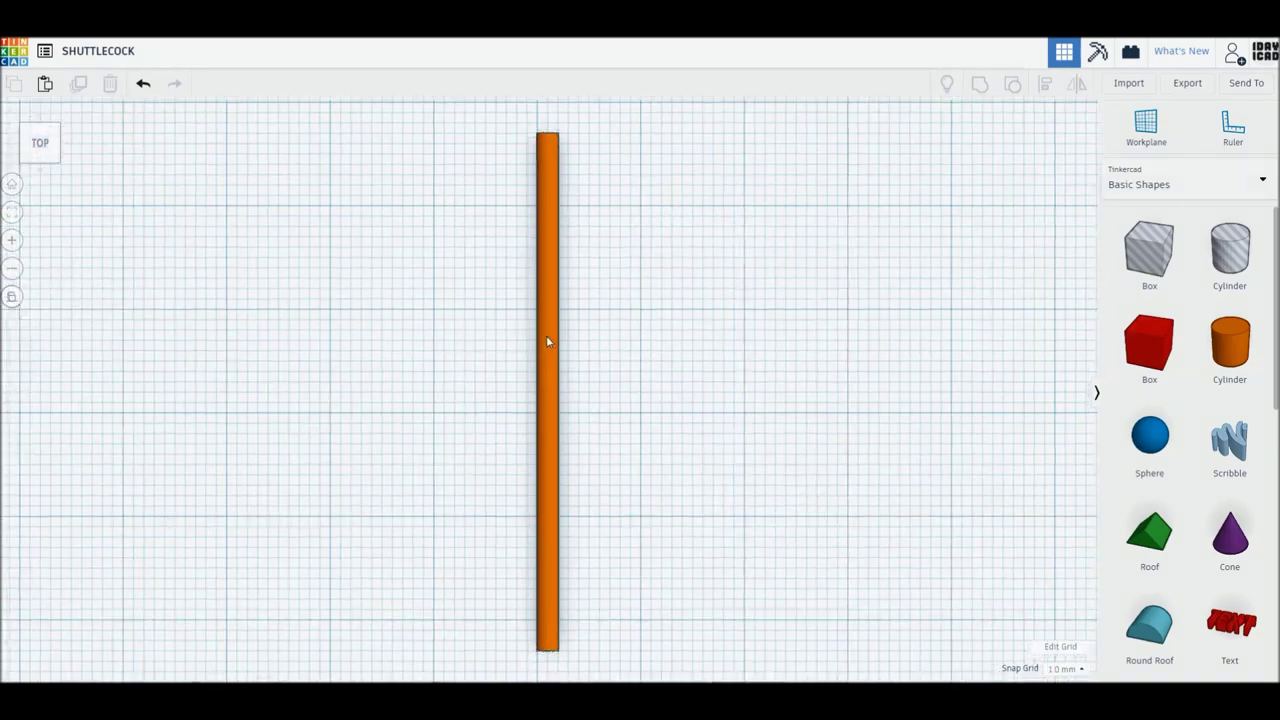
{"action": "left_click", "coordinate": [536, 304]}
Add a sphere flattened to 1 mm, stretched to 10 mm long, and rotated 45°.
{"action": "left_click", "coordinate": [707, 352]}
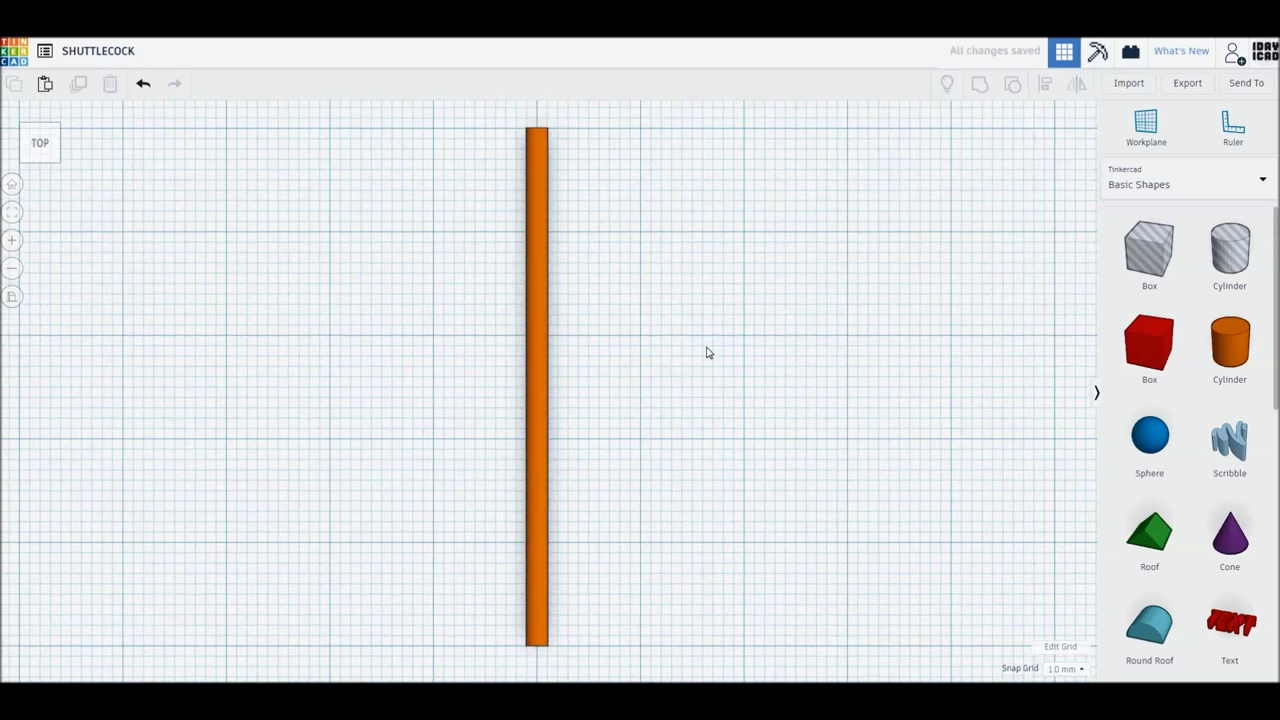
{"action": "left_click_drag", "start_coordinate": [1155, 450], "coordinate": [743, 324]}
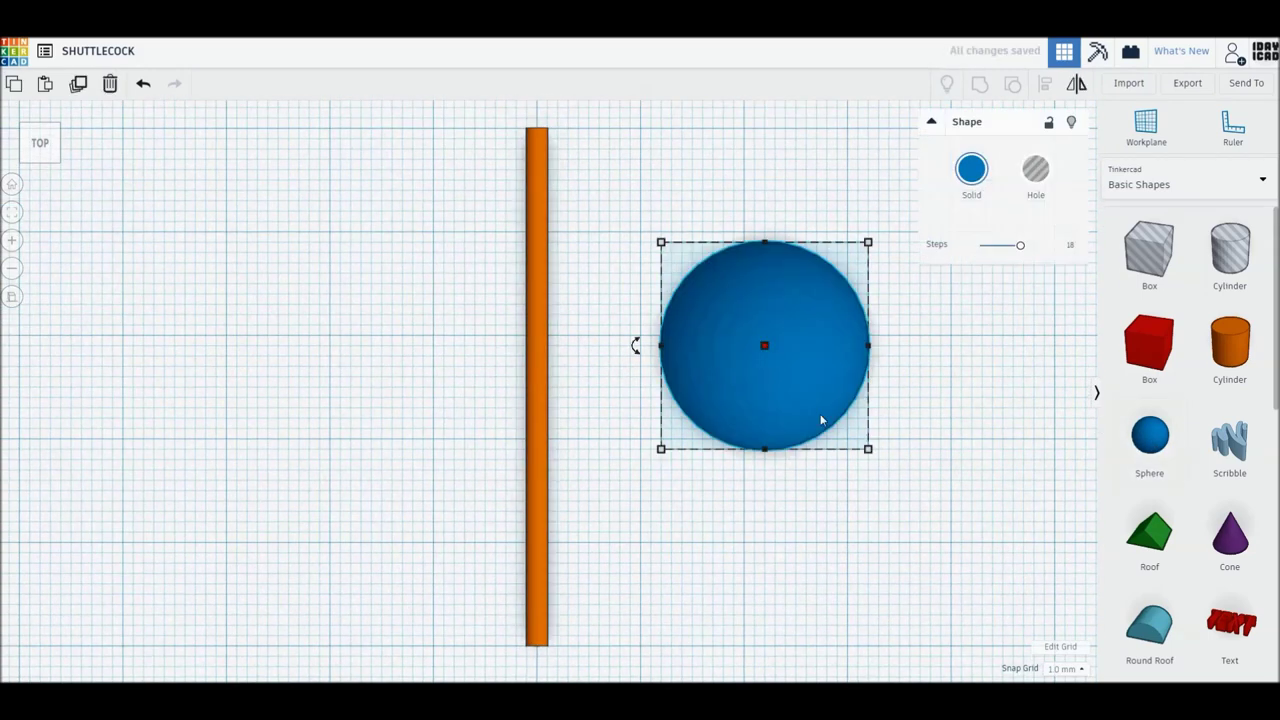
{"action": "type", "text": "1"}
{"action": "key", "text": "Return"}
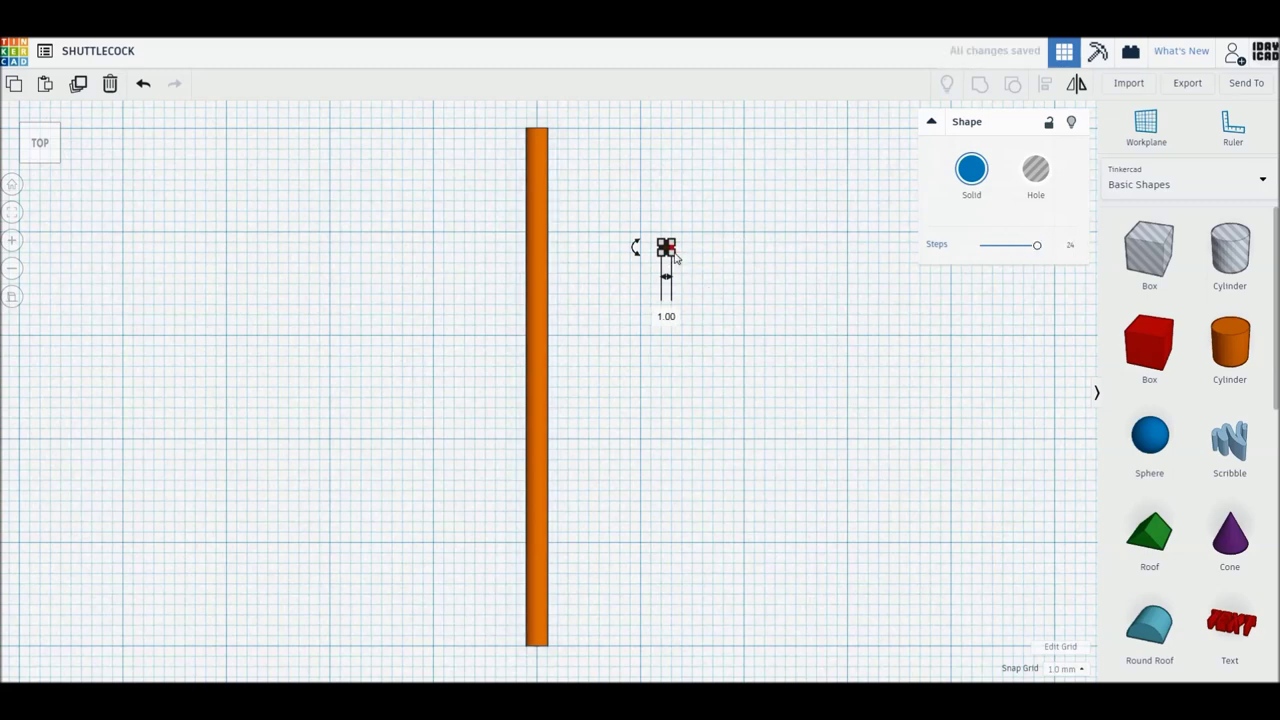
{"action": "type", "text": "10"}
{"action": "key", "text": "Return"}
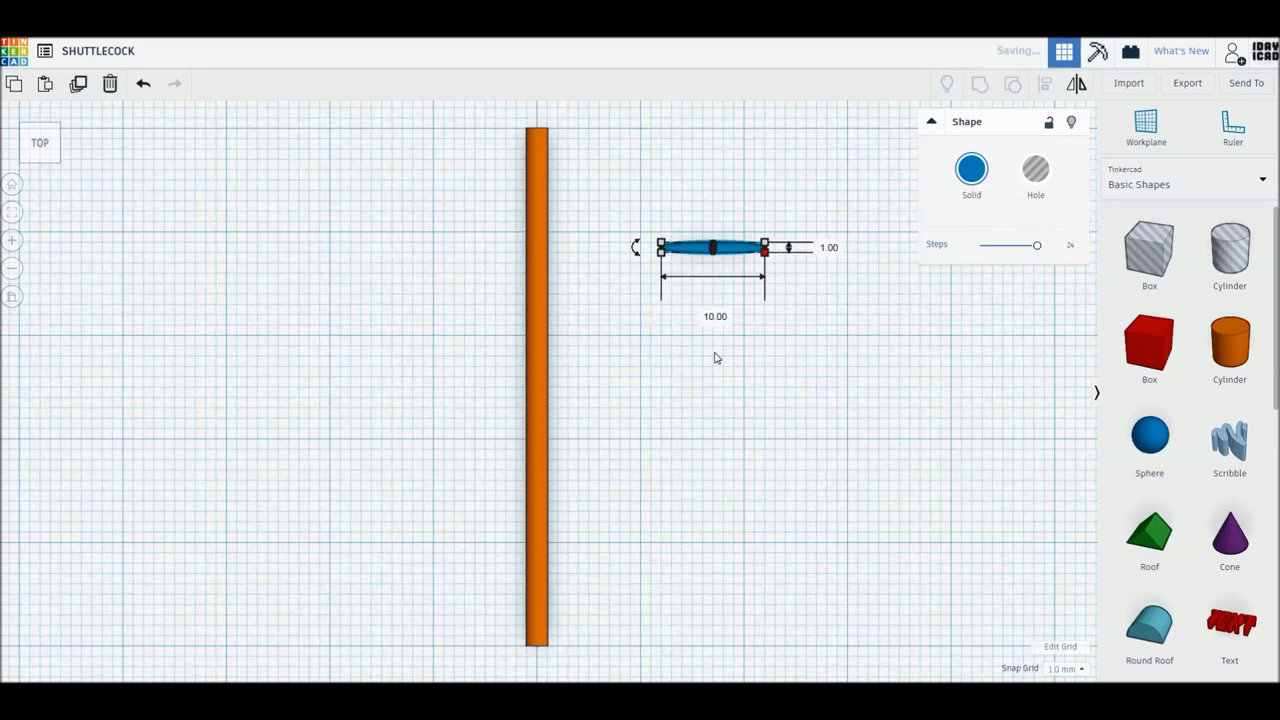
{"action": "left_click", "coordinate": [634, 246]}
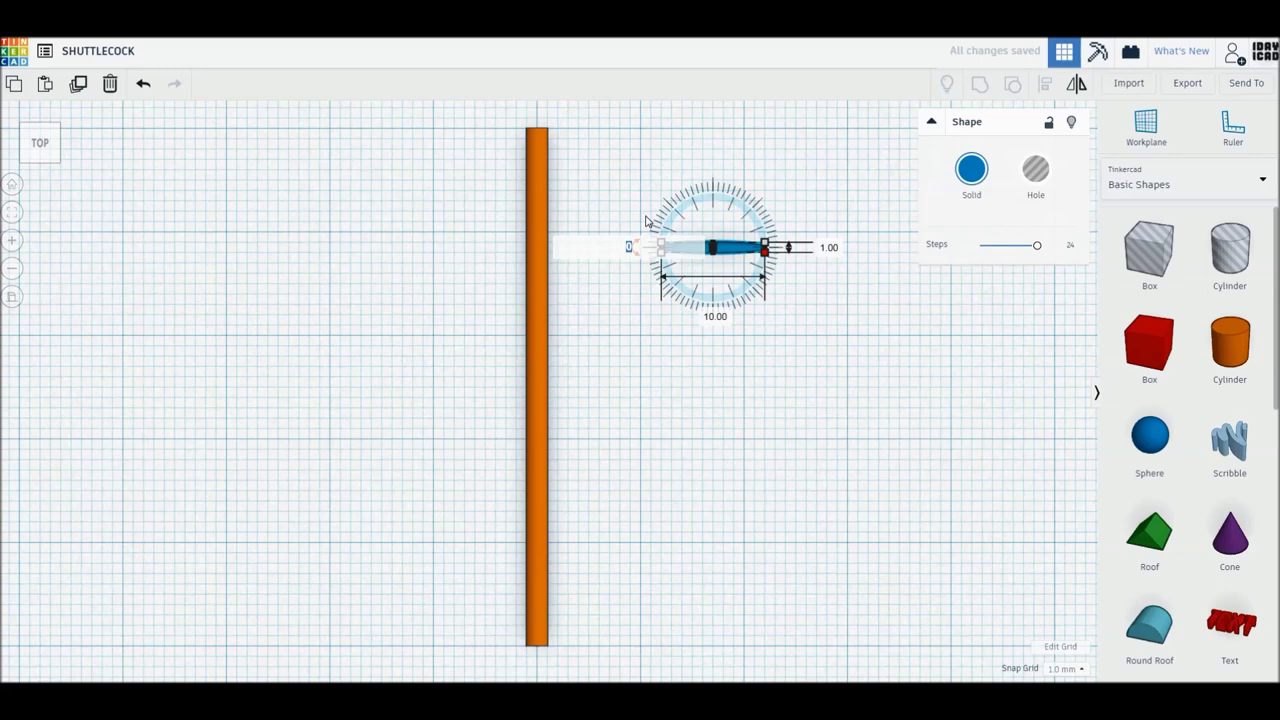
{"action": "type", "text": "45"}
{"action": "key", "text": "Return"}
Set the angled fin's width to 7 mm without flattening it.
{"action": "type", "text": "7"}
{"action": "key", "text": "Return"}
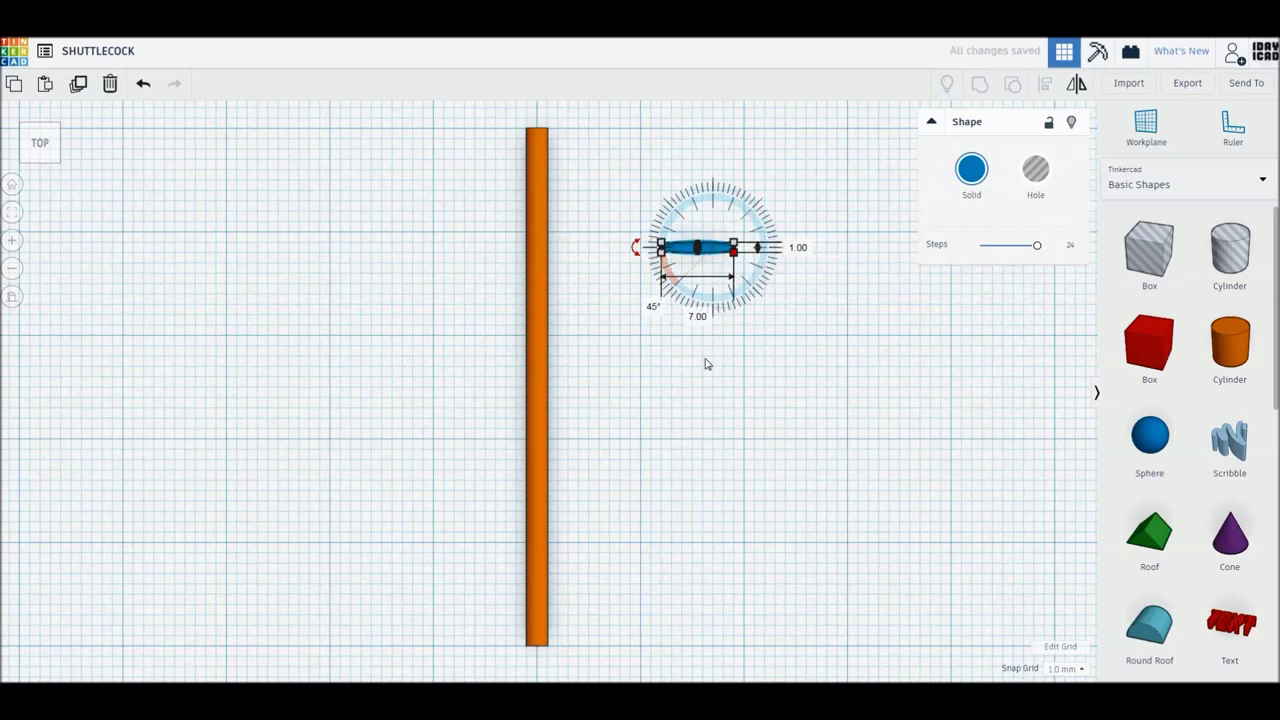
{"action": "key", "text": "ctrl+z"}
{"action": "left_click", "coordinate": [706, 277]}
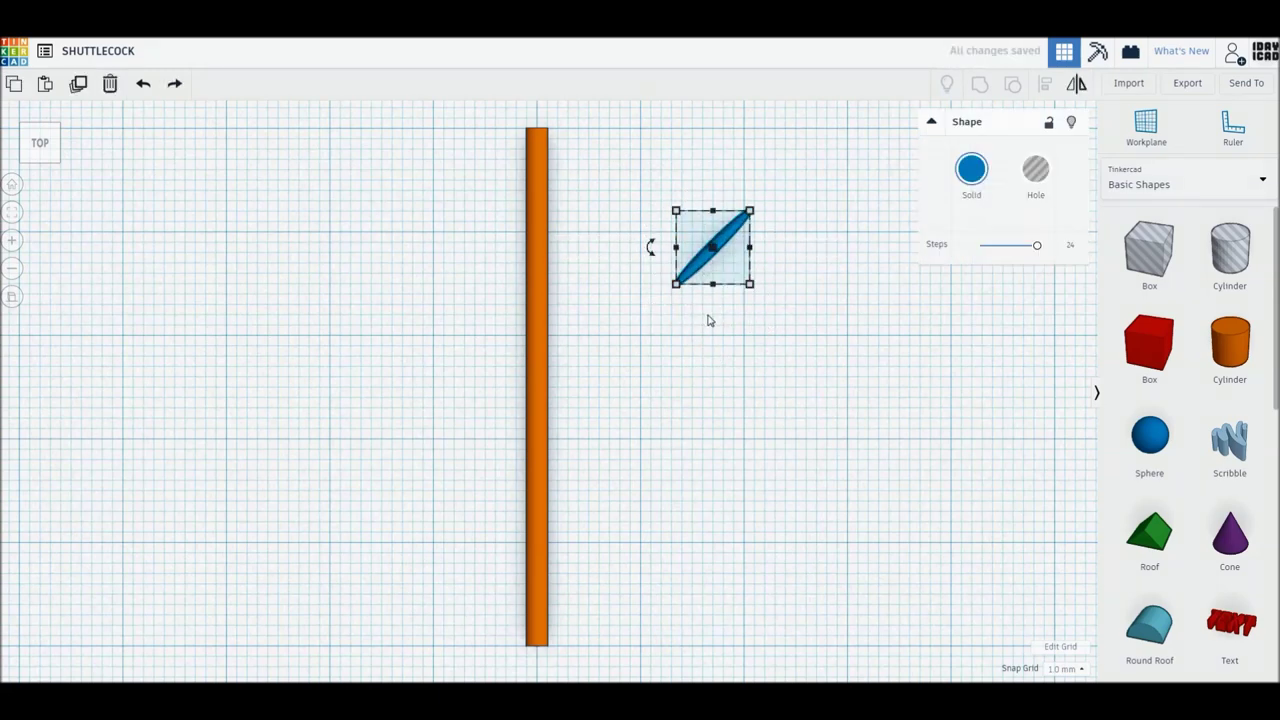
{"action": "type", "text": "7"}
{"action": "key", "text": "Return"}
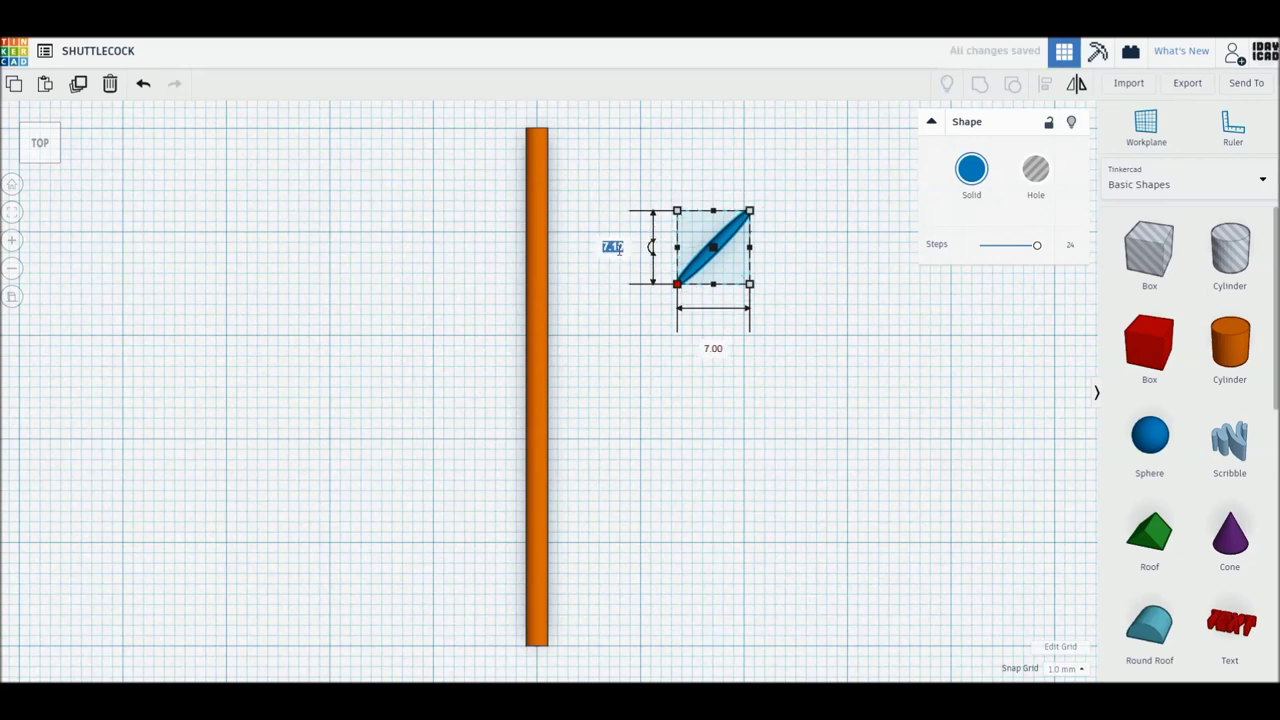
Place the fin against the rod's left side, lower down the rod.
{"action": "left_click", "coordinate": [742, 441]}
{"action": "mouse_move", "coordinate": [713, 246]}
{"action": "left_mouse_down"}
{"action": "mouse_move", "coordinate": [516, 380]}
{"action": "mouse_move", "coordinate": [516, 448]}
{"action": "left_mouse_up"}
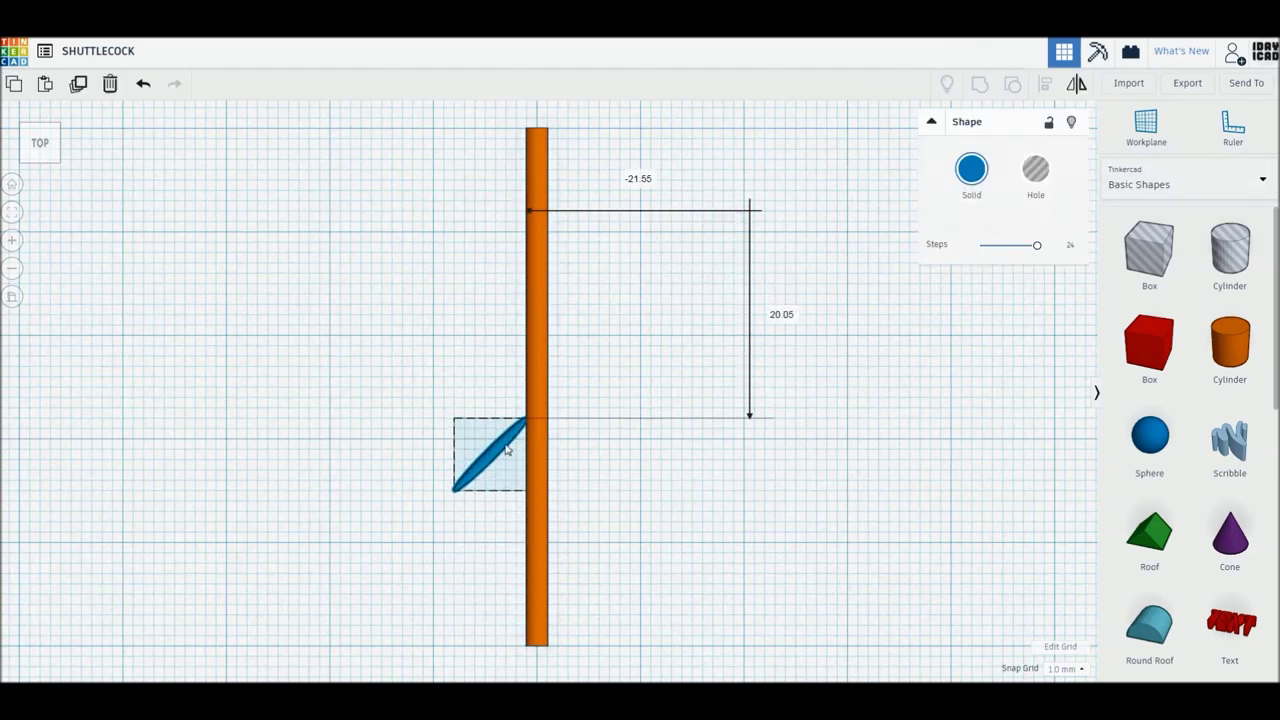
{"action": "mouse_move", "coordinate": [516, 448]}
{"action": "left_mouse_down"}
{"action": "mouse_move", "coordinate": [516, 464]}
{"action": "mouse_move", "coordinate": [517, 419]}
{"action": "mouse_move", "coordinate": [517, 476]}
{"action": "left_mouse_up"}
Shorten the orange rod to 40 mm.
{"action": "left_click", "coordinate": [538, 143]}
{"action": "left_click_drag", "start_coordinate": [537, 128], "coordinate": [540, 232]}
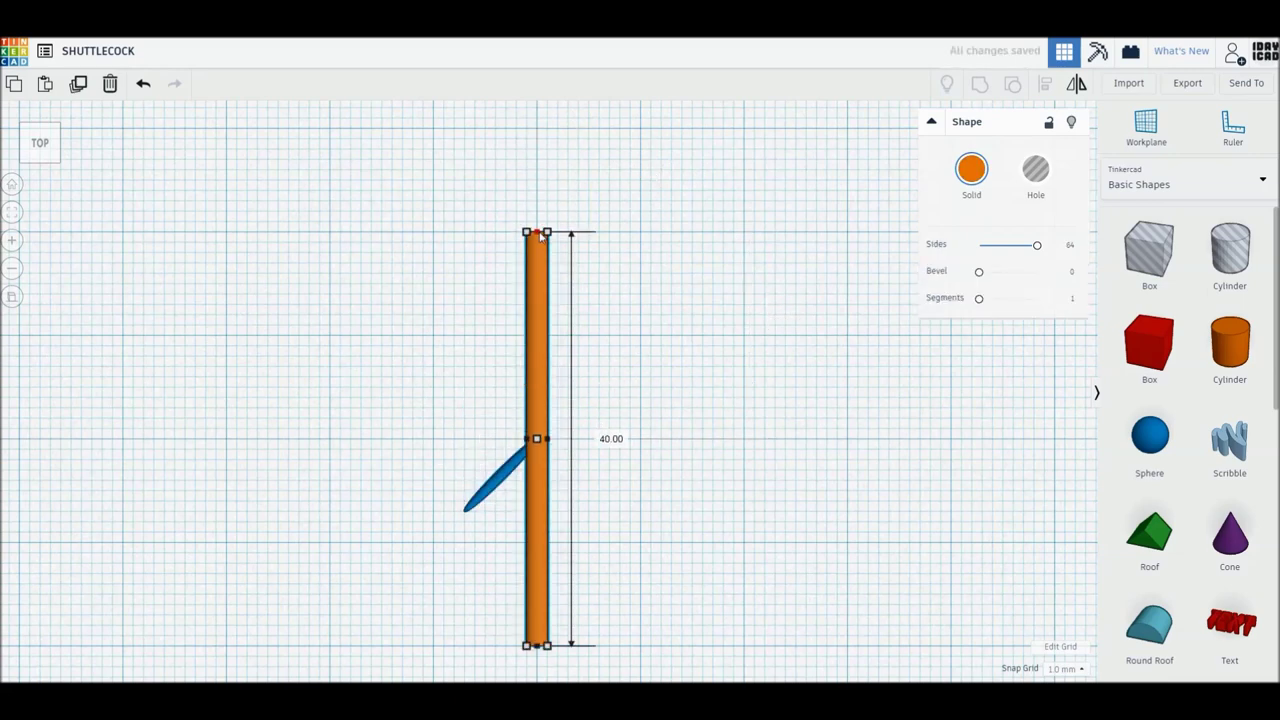
{"action": "middle_click_drag", "start_coordinate": [503, 437], "coordinate": [548, 346]}
{"action": "left_click", "coordinate": [560, 380]}
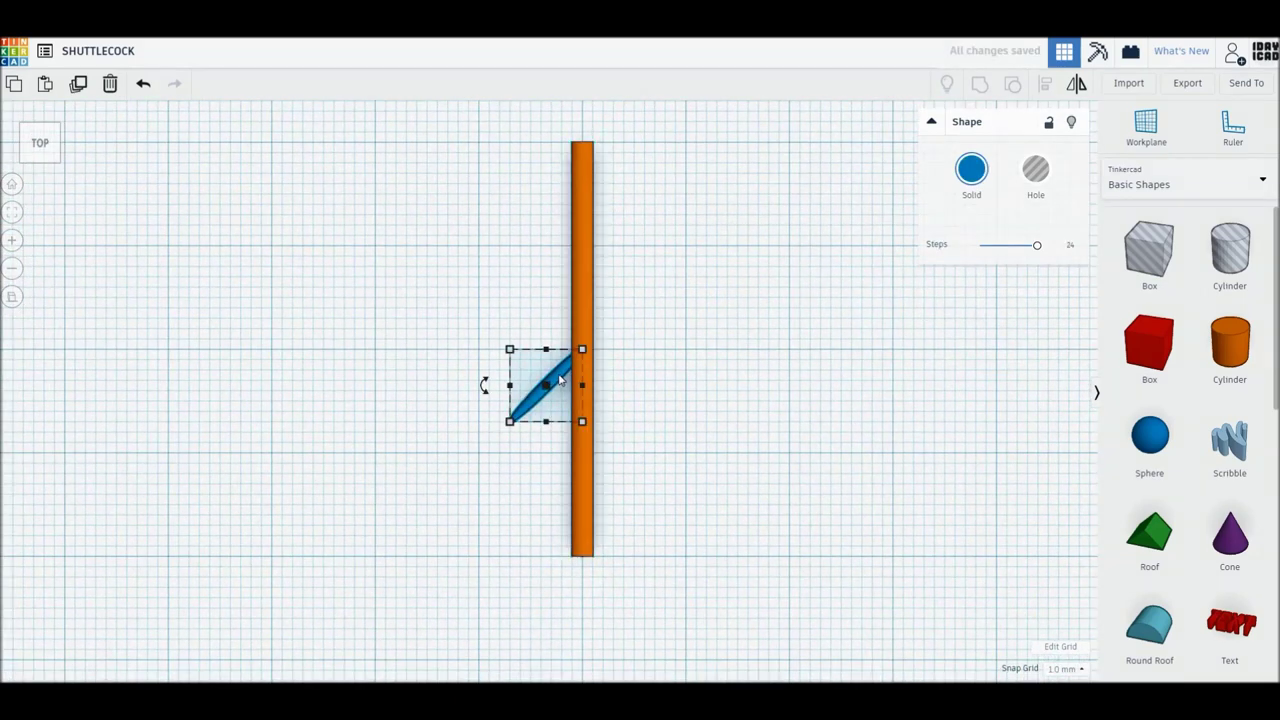
Duplicate the fin repeatedly down the rod's lower left side.
{"action": "key", "text": "ctrl+d"}
{"action": "key", "text": "Down"}
{"action": "key", "text": "Down"}
{"action": "key", "text": "ctrl+d"}
{"action": "key", "text": "ctrl+d"}
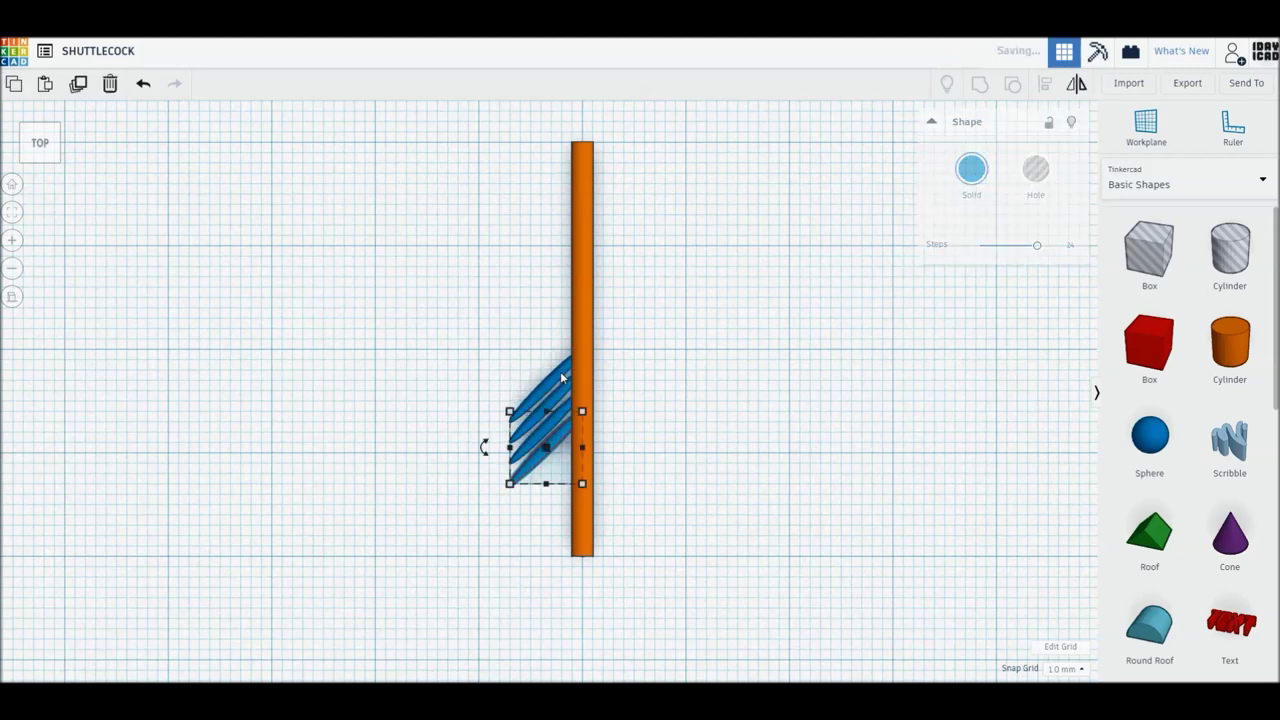
{"action": "key", "text": "ctrl+d"}
{"action": "key", "text": "ctrl+d"}
{"action": "key", "text": "ctrl+d"}
{"action": "key", "text": "ctrl+d"}
{"action": "key", "text": "ctrl+d"}
{"action": "left_click", "coordinate": [660, 565]}
Shrink the bottom fin to 6 × 6 mm.
{"action": "left_click", "coordinate": [538, 587]}
{"action": "mouse_move", "coordinate": [511, 607]}
{"action": "left_mouse_down"}
{"action": "mouse_move", "coordinate": [550, 568]}
{"action": "mouse_move", "coordinate": [511, 547]}
{"action": "mouse_move", "coordinate": [521, 537]}
{"action": "left_mouse_up"}
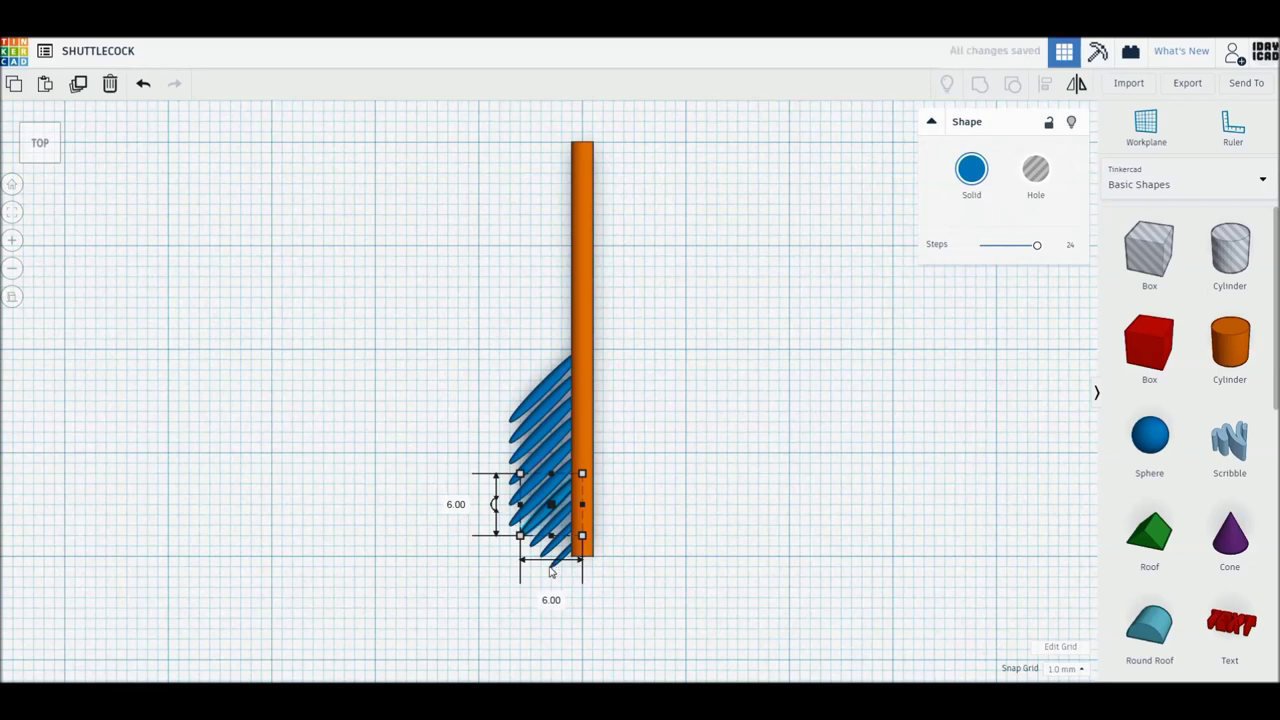
{"action": "left_click", "coordinate": [565, 563]}
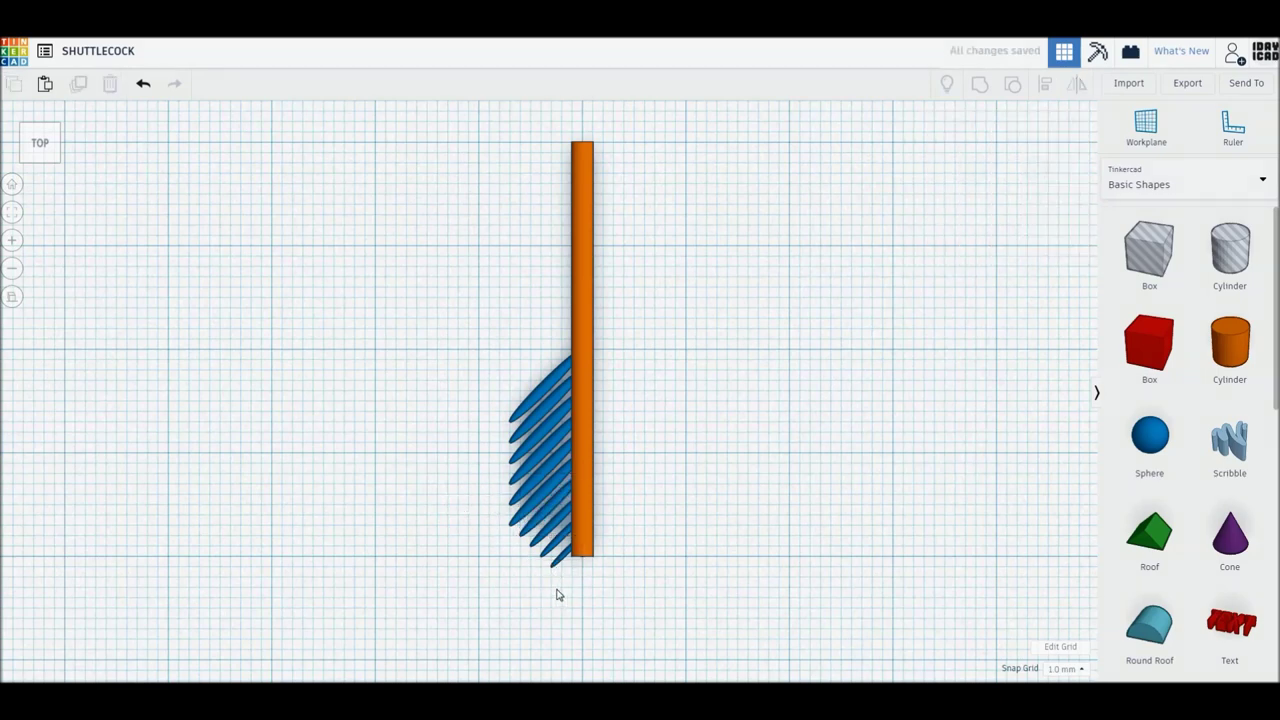
Copy the ten fins, mirror them, and move the copies to the rod's right side.
{"action": "left_click_drag", "start_coordinate": [558, 595], "coordinate": [480, 400]}
{"action": "key", "text": "ctrl+d"}
{"action": "key", "text": "m"}
{"action": "left_click", "coordinate": [491, 458]}
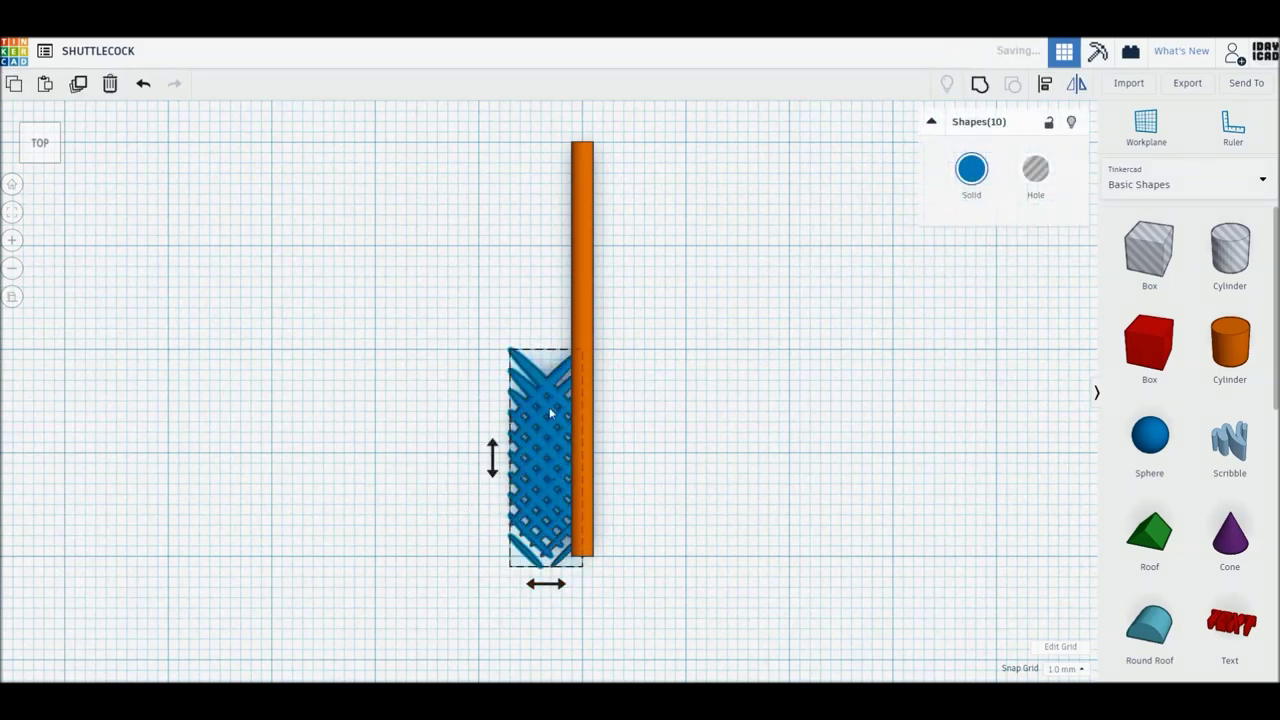
{"action": "left_click_drag", "start_coordinate": [551, 425], "coordinate": [624, 425]}
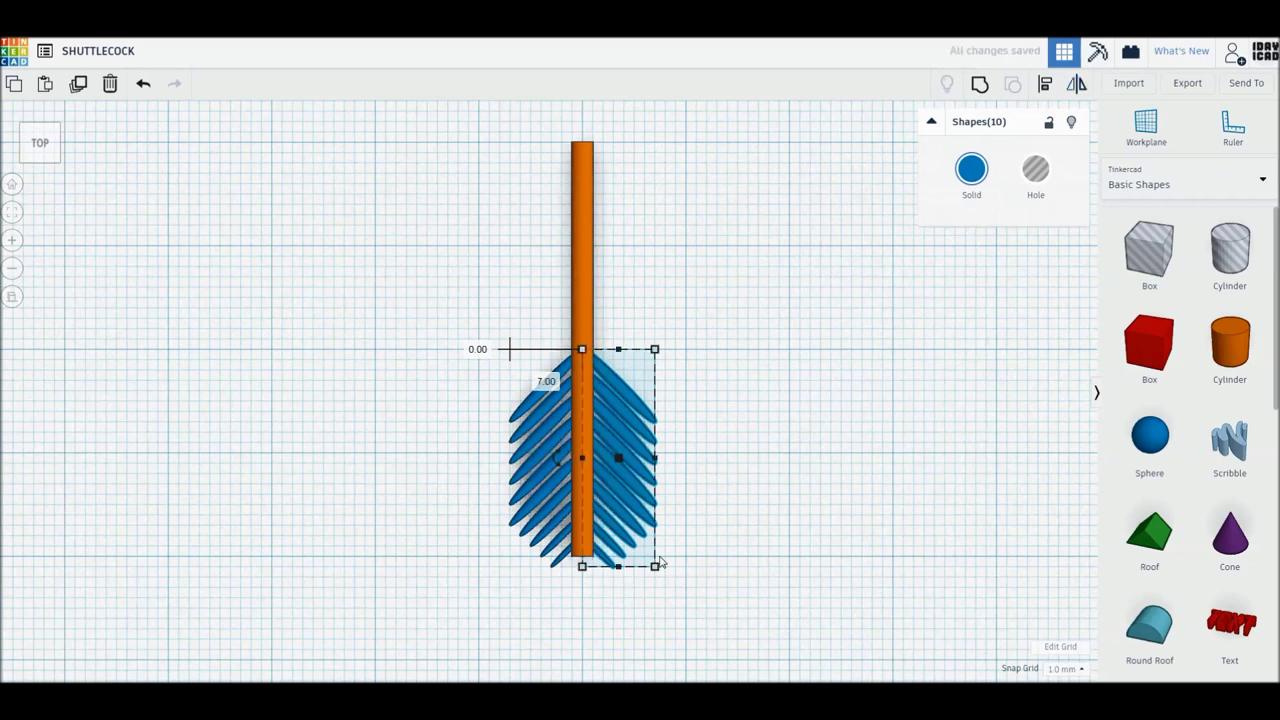
Colour every shape white and the central shaft grey.
{"action": "key", "text": "ctrl+a"}
{"action": "left_click", "coordinate": [971, 169]}
{"action": "left_click", "coordinate": [1206, 282]}
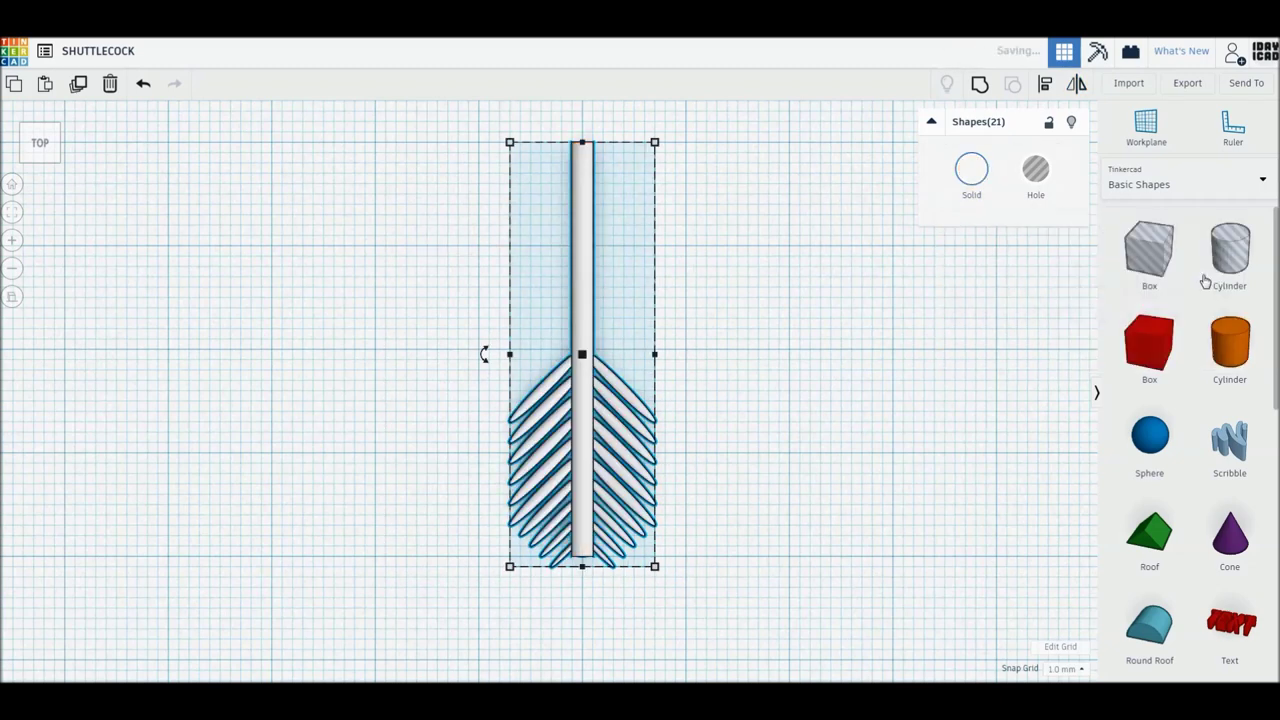
{"action": "left_click", "coordinate": [582, 250]}
{"action": "left_click", "coordinate": [971, 169]}
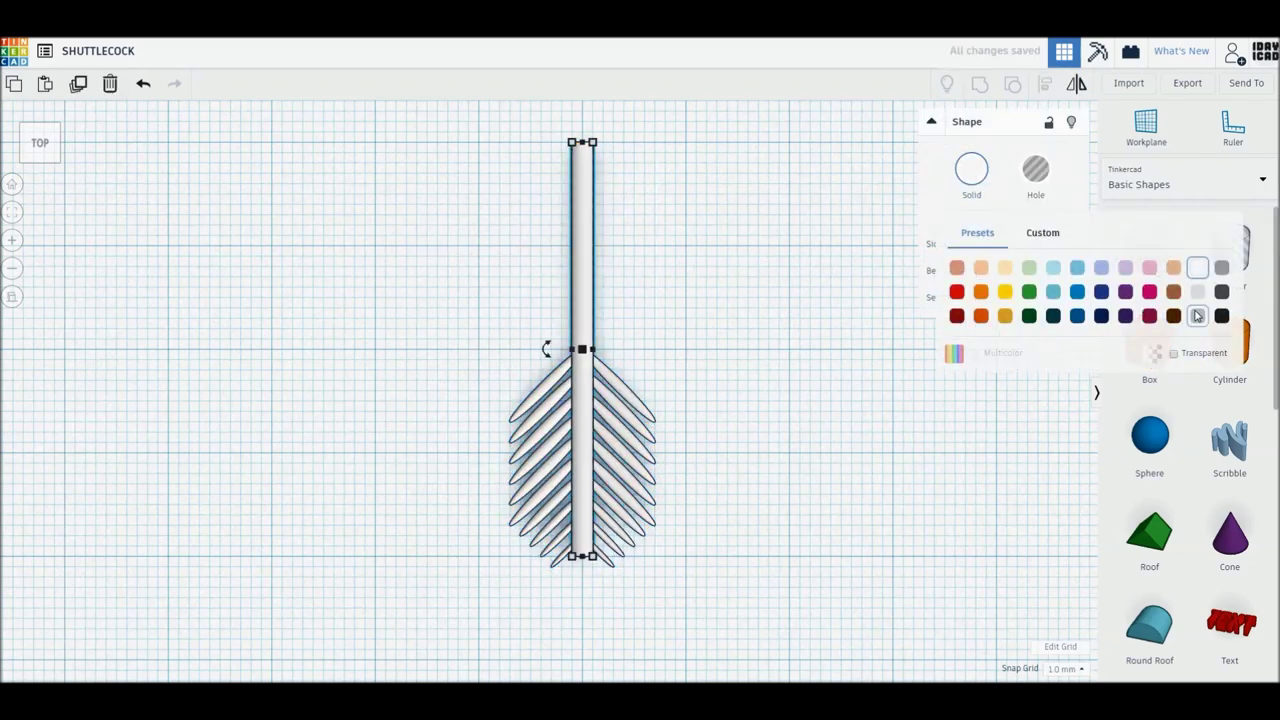
{"action": "left_click", "coordinate": [1206, 300]}
{"action": "left_click", "coordinate": [895, 452]}
{"action": "left_click_drag", "start_coordinate": [703, 608], "coordinate": [406, 277]}
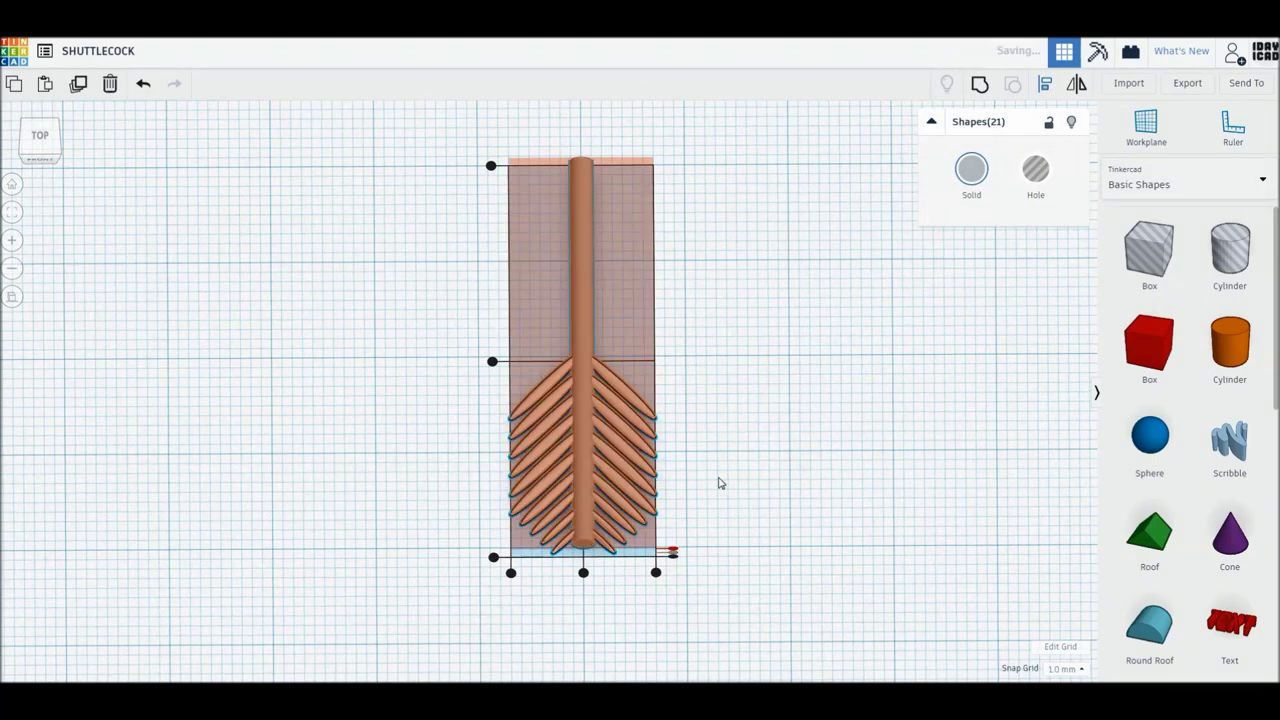
{"action": "left_click", "coordinate": [721, 515]}
Cap both shaft ends with 17 mm spheres and group them with the shaft, keeping original colours.
{"action": "left_click", "coordinate": [842, 455]}
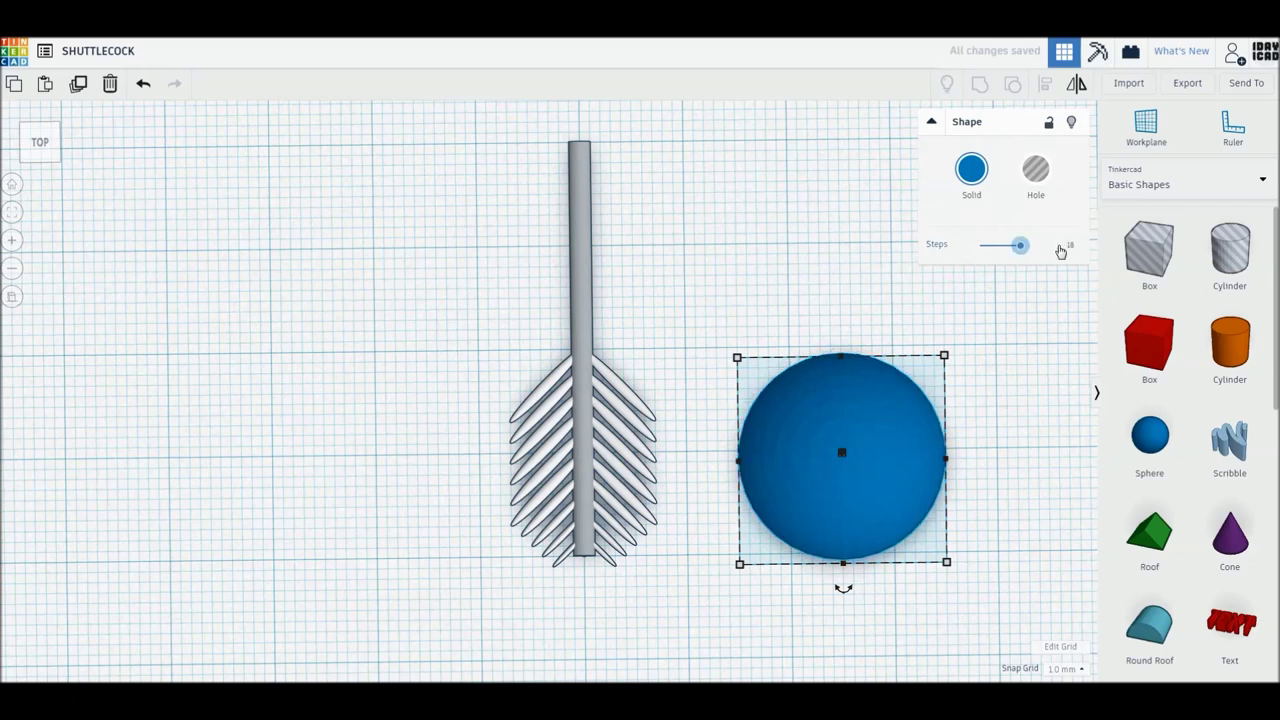
{"action": "left_click_drag", "start_coordinate": [946, 562], "coordinate": [915, 531]}
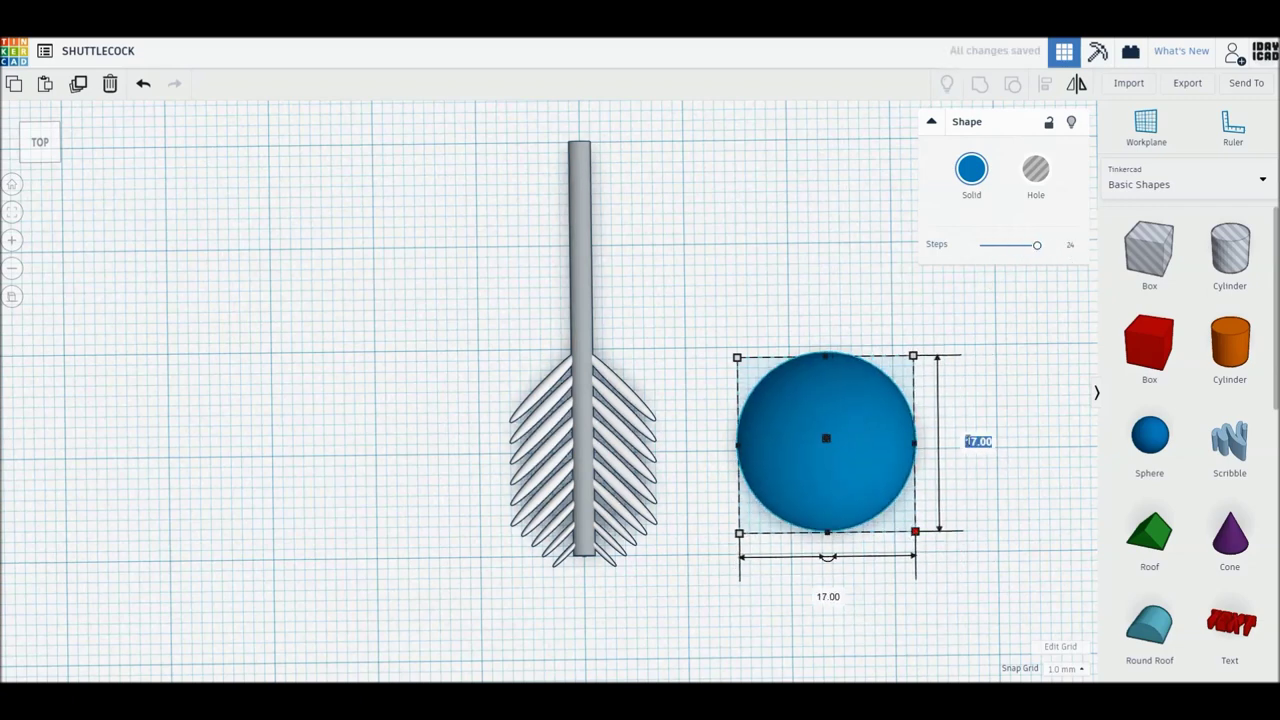
{"action": "key", "text": "Return"}
{"action": "left_click_drag", "start_coordinate": [749, 366], "coordinate": [584, 555]}
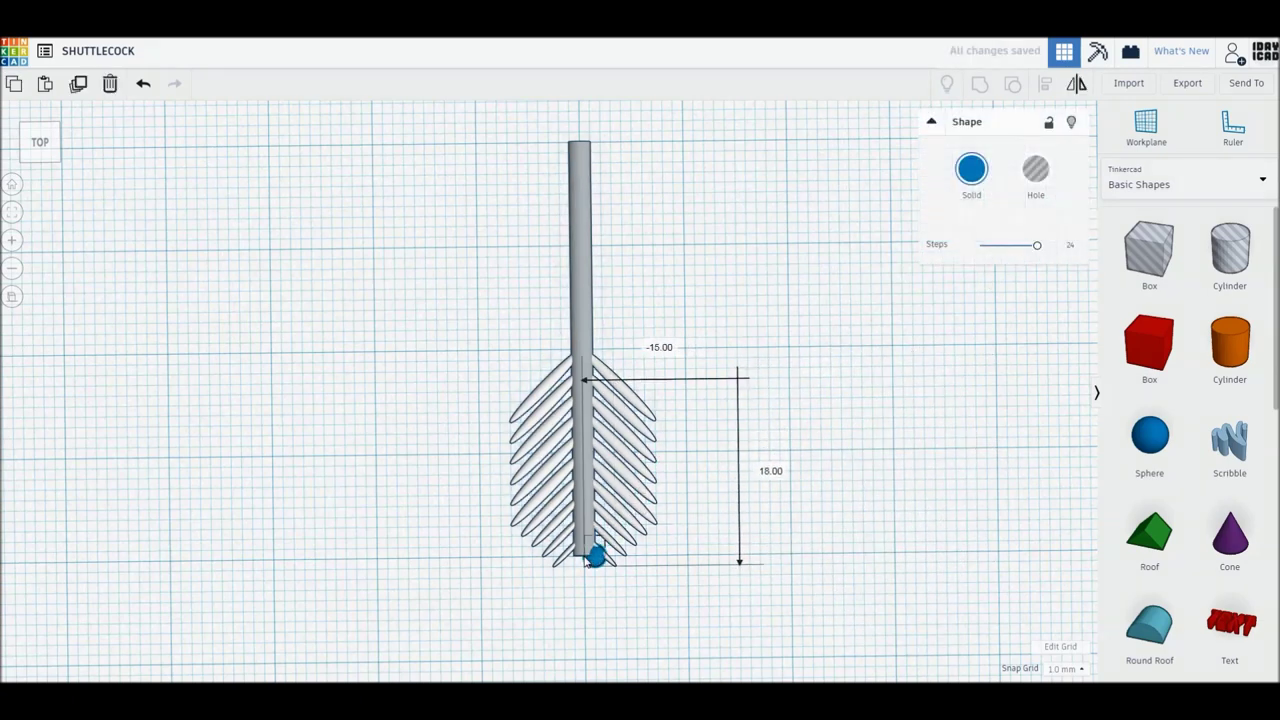
{"action": "left_click_drag", "start_coordinate": [601, 600], "coordinate": [607, 190], "text": "alt"}
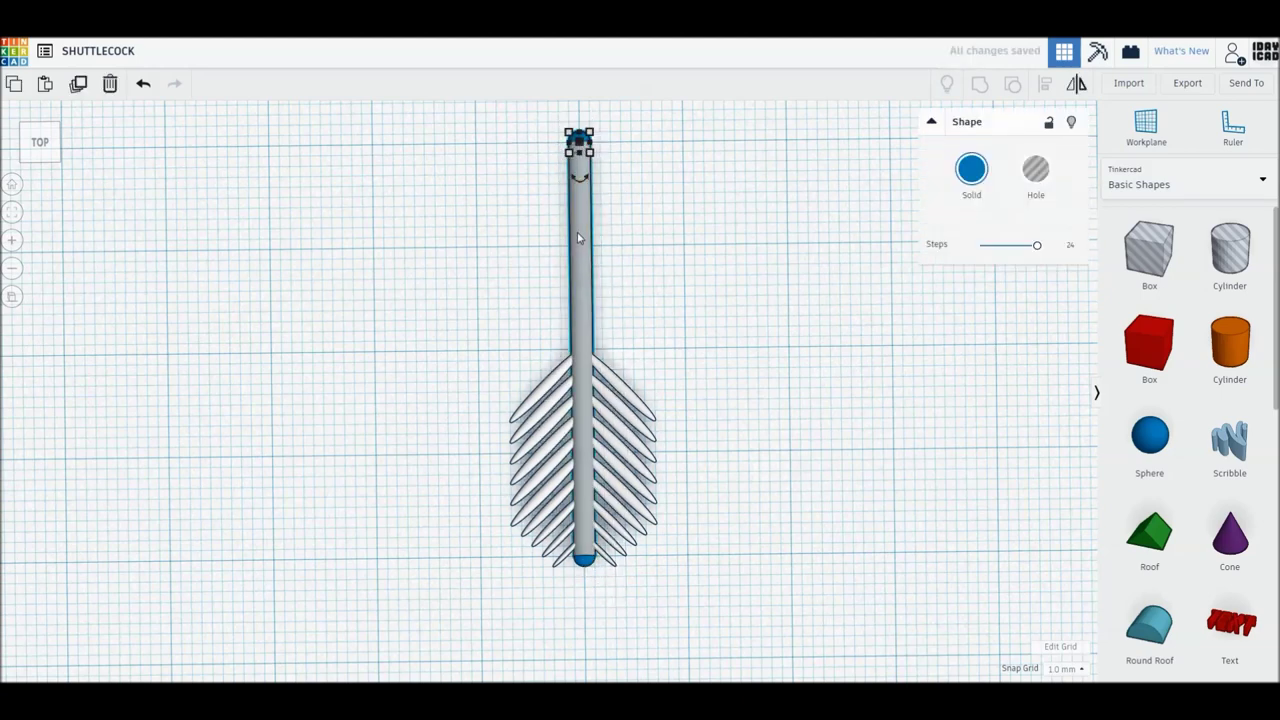
{"action": "left_click", "coordinate": [585, 560], "text": "shift"}
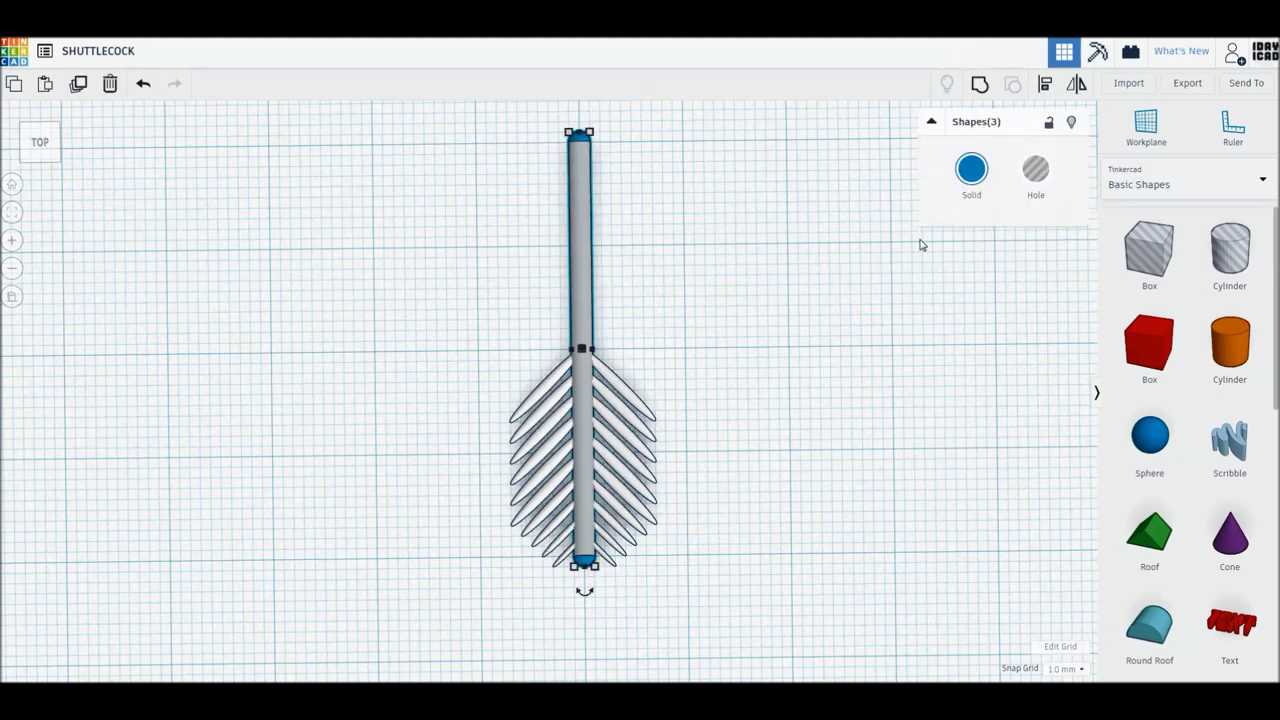
{"action": "left_click", "coordinate": [979, 84]}
{"action": "left_click", "coordinate": [966, 176]}
{"action": "left_click", "coordinate": [951, 351]}
{"action": "key", "text": "ctrl+a"}
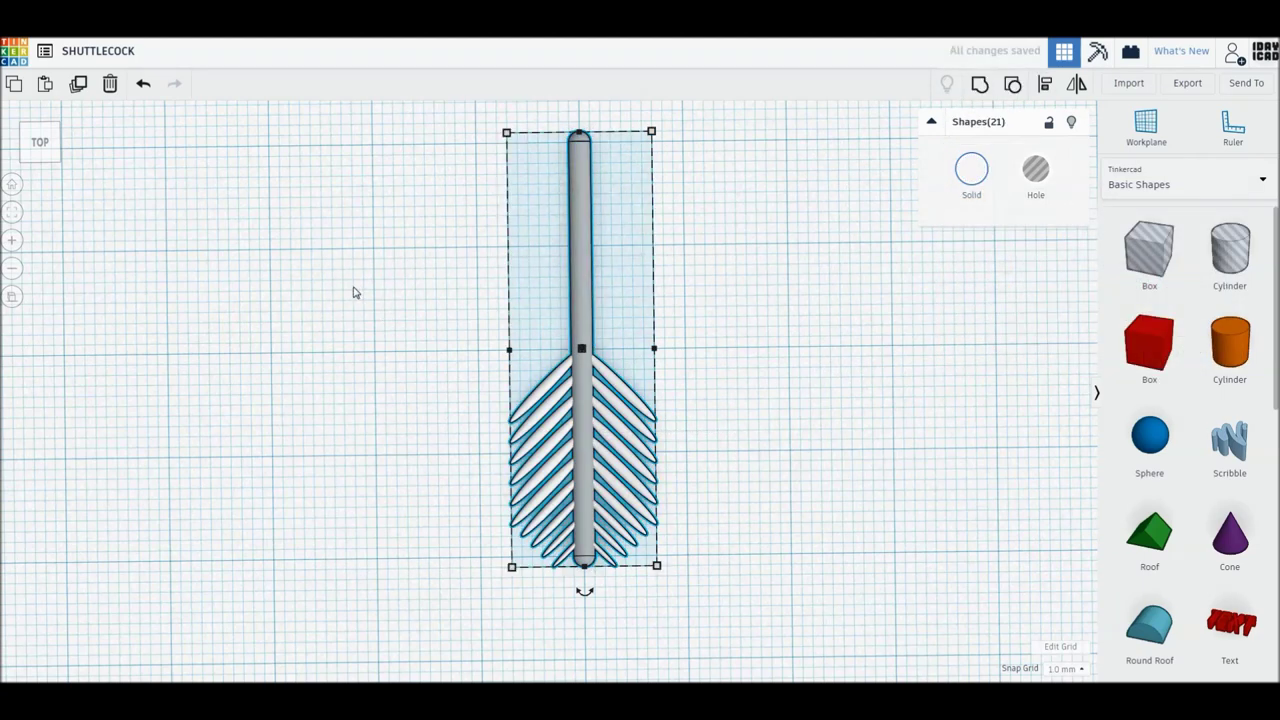
Group all 21 feather shapes into one object and move it 8 mm to the left.
{"action": "key", "text": "ctrl+g"}
{"action": "right_click_drag", "start_coordinate": [411, 391], "coordinate": [412, 355]}
{"action": "right_click_drag", "start_coordinate": [540, 538], "coordinate": [377, 463]}
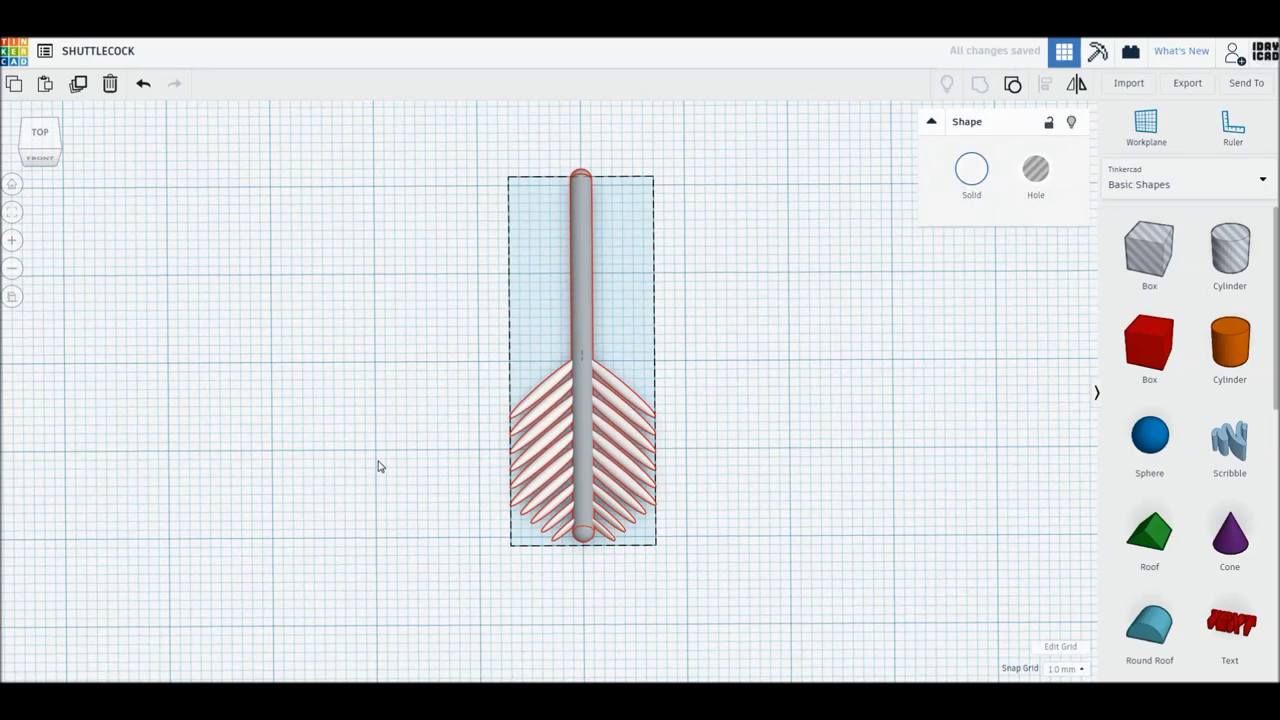
{"action": "left_click", "coordinate": [449, 347]}
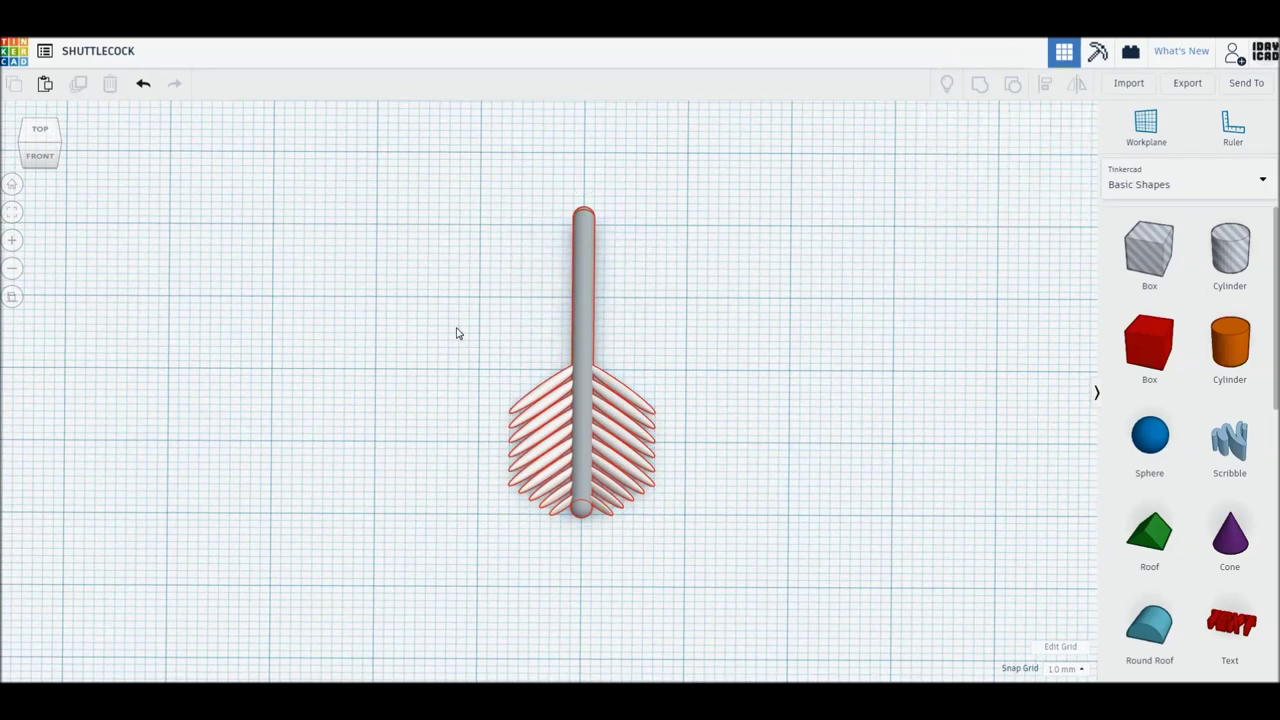
{"action": "middle_click_drag", "start_coordinate": [454, 334], "coordinate": [457, 367]}
{"action": "left_click", "coordinate": [583, 352]}
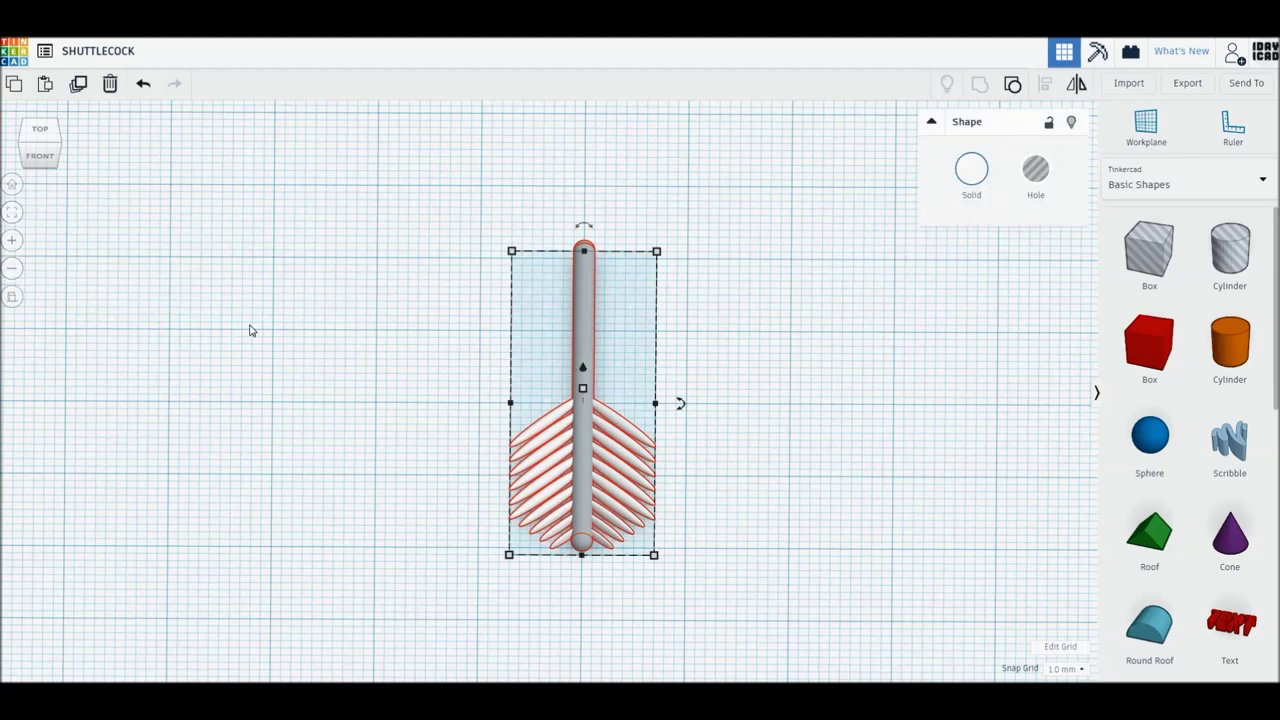
{"action": "left_click", "coordinate": [275, 353]}
{"action": "left_click_drag", "start_coordinate": [588, 354], "coordinate": [480, 350]}
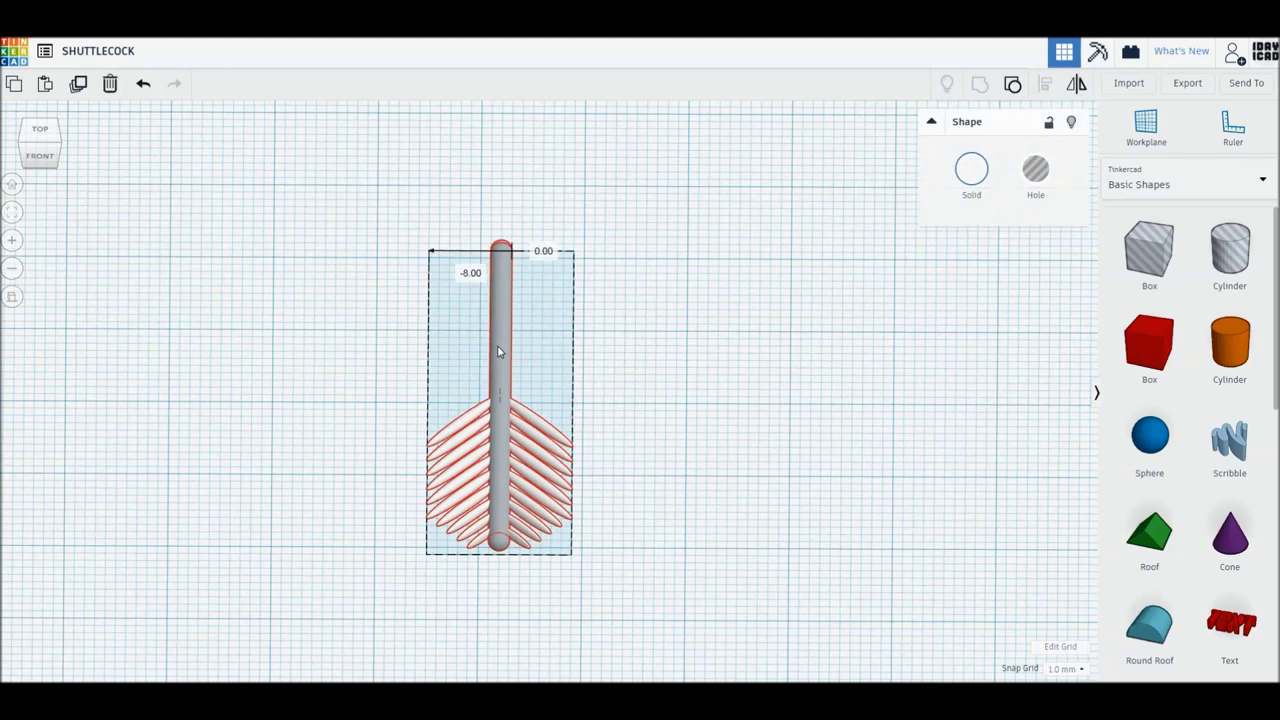
{"action": "left_click_drag", "start_coordinate": [480, 350], "coordinate": [480, 350]}
{"action": "left_click", "coordinate": [481, 230]}
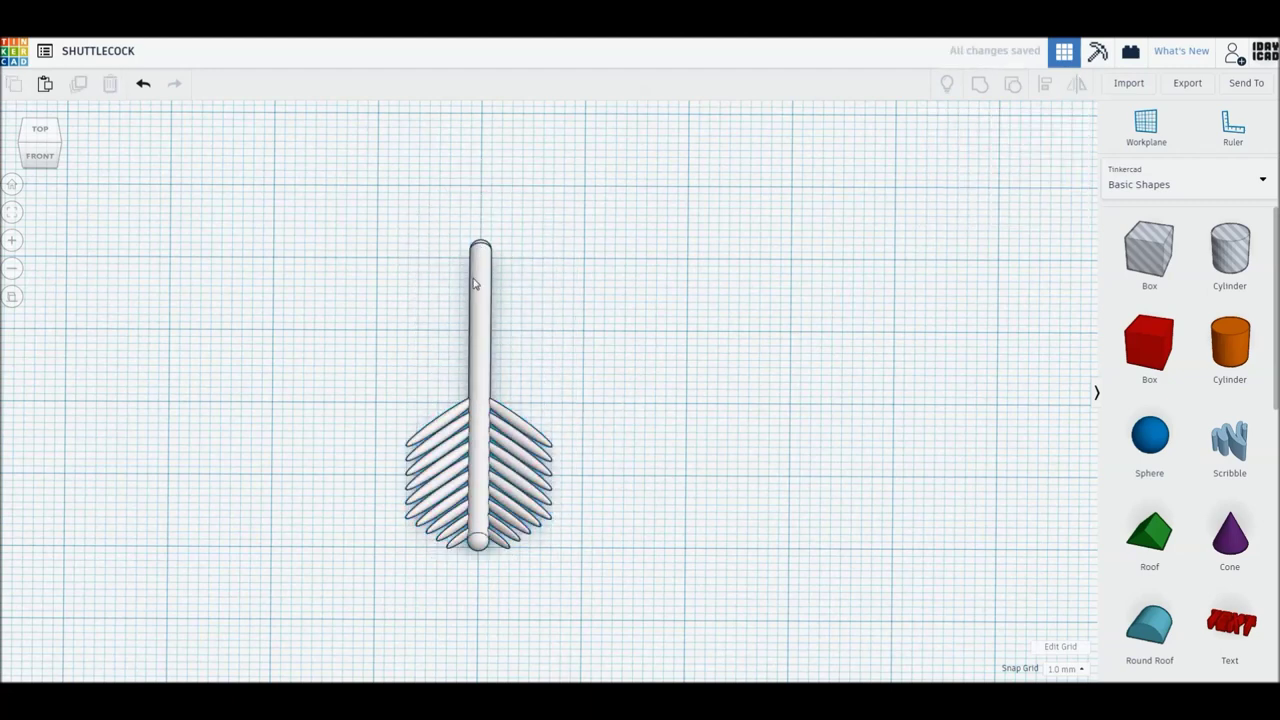
{"action": "left_click", "coordinate": [475, 284]}
{"action": "left_click_drag", "start_coordinate": [577, 403], "coordinate": [494, 149]}
Turn the feather 10° in plan, tilt it to 80° leaning outward, then view the whole workplane from above.
{"action": "key", "text": "ctrl+z"}
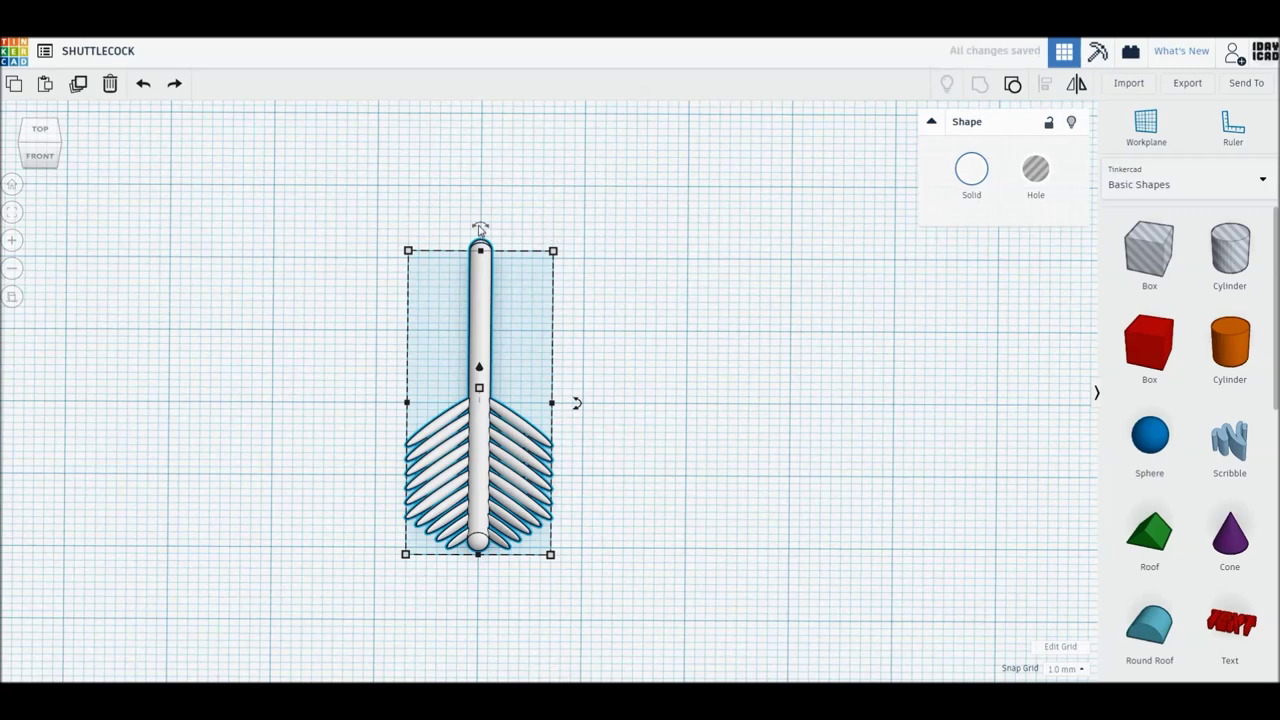
{"action": "left_click_drag", "start_coordinate": [480, 228], "coordinate": [505, 155]}
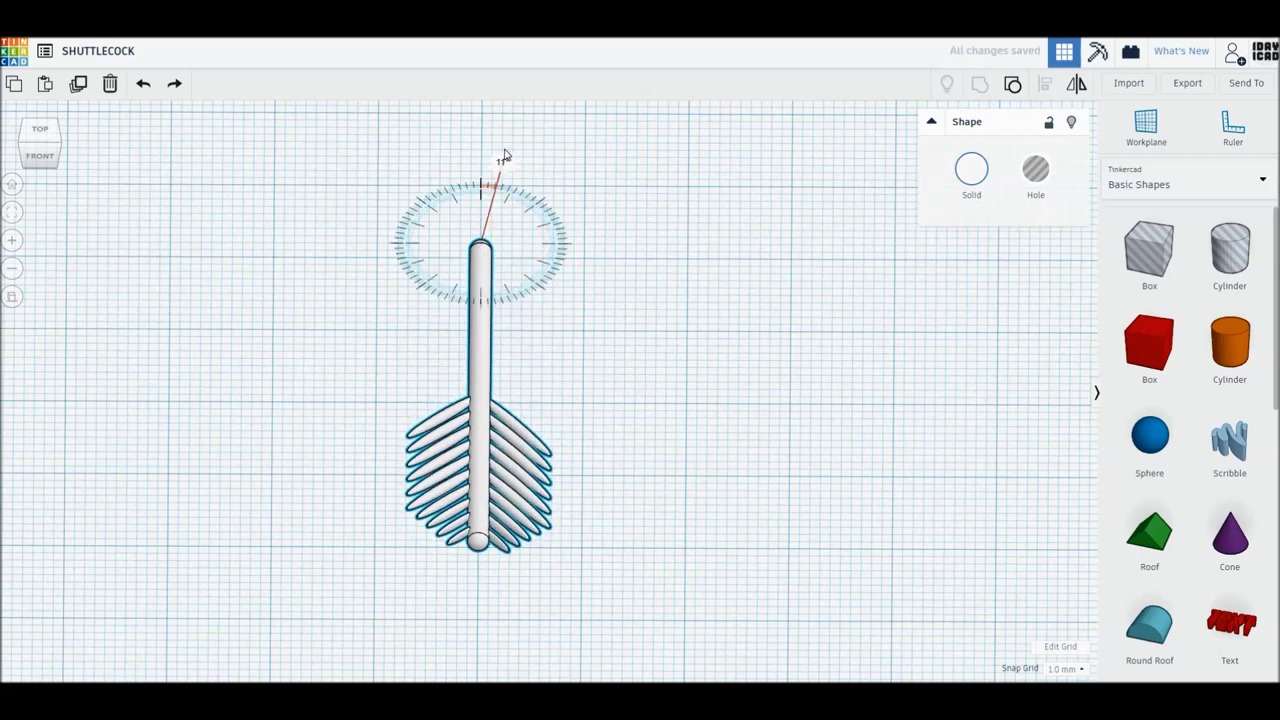
{"action": "left_click_drag", "start_coordinate": [505, 155], "coordinate": [501, 158]}
{"action": "right_click_drag", "start_coordinate": [433, 364], "coordinate": [591, 357]}
{"action": "mouse_move", "coordinate": [567, 376]}
{"action": "left_mouse_down"}
{"action": "mouse_move", "coordinate": [632, 317]}
{"action": "mouse_move", "coordinate": [779, 431]}
{"action": "left_mouse_up"}
{"action": "left_click", "coordinate": [38, 135]}
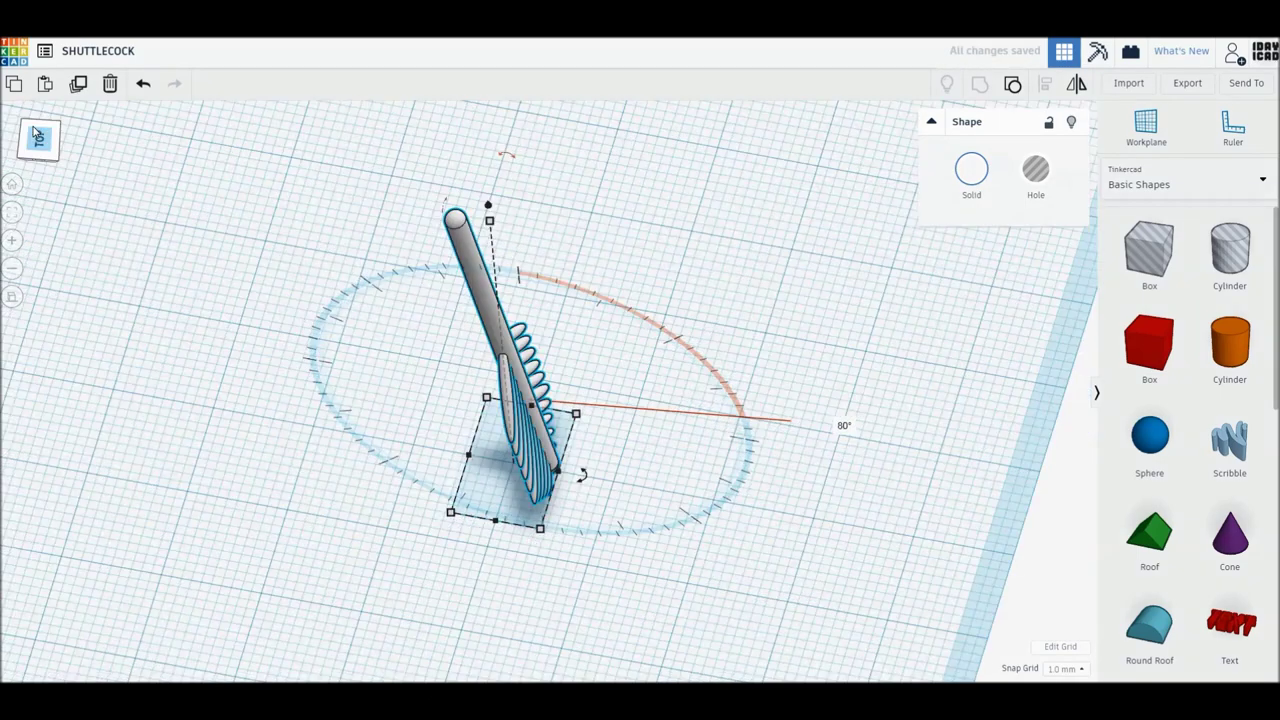
{"action": "left_click", "coordinate": [12, 185]}
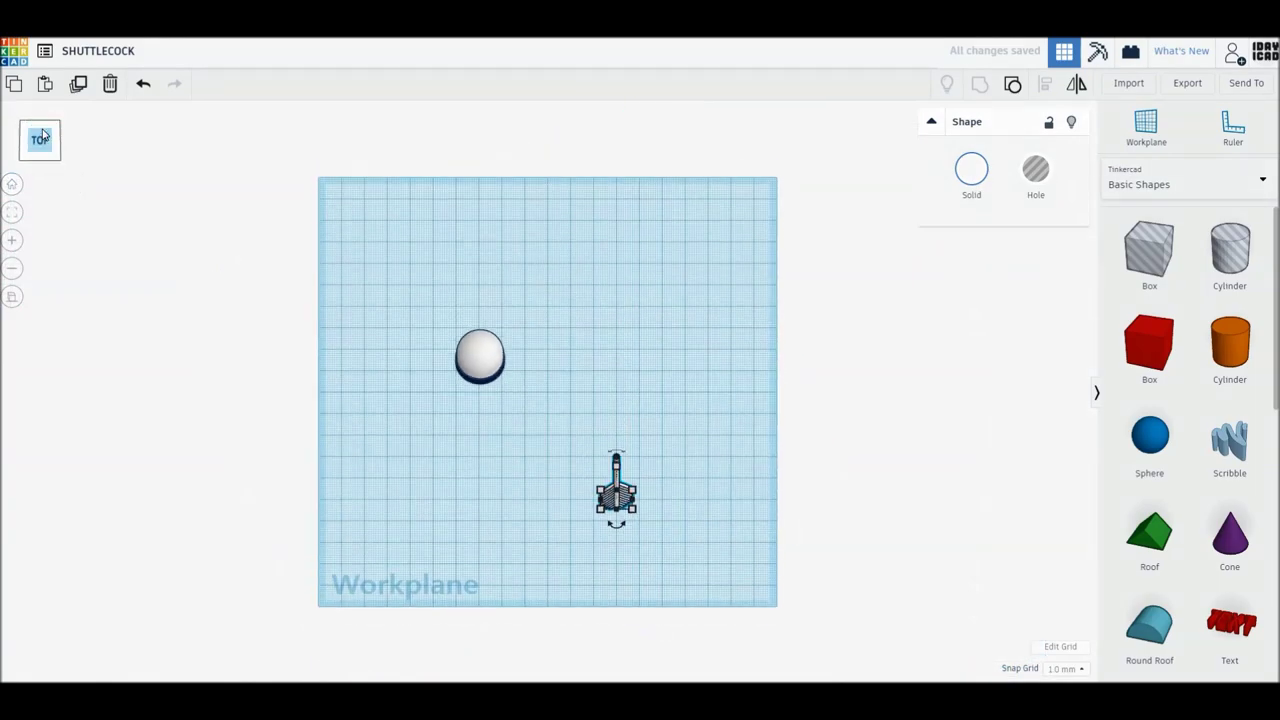
Duplicate and mirror the tilted feather, place the copy above the original, and group both.
{"action": "scroll", "coordinate": [557, 500], "scroll_direction": "up", "scroll_amount": 3}
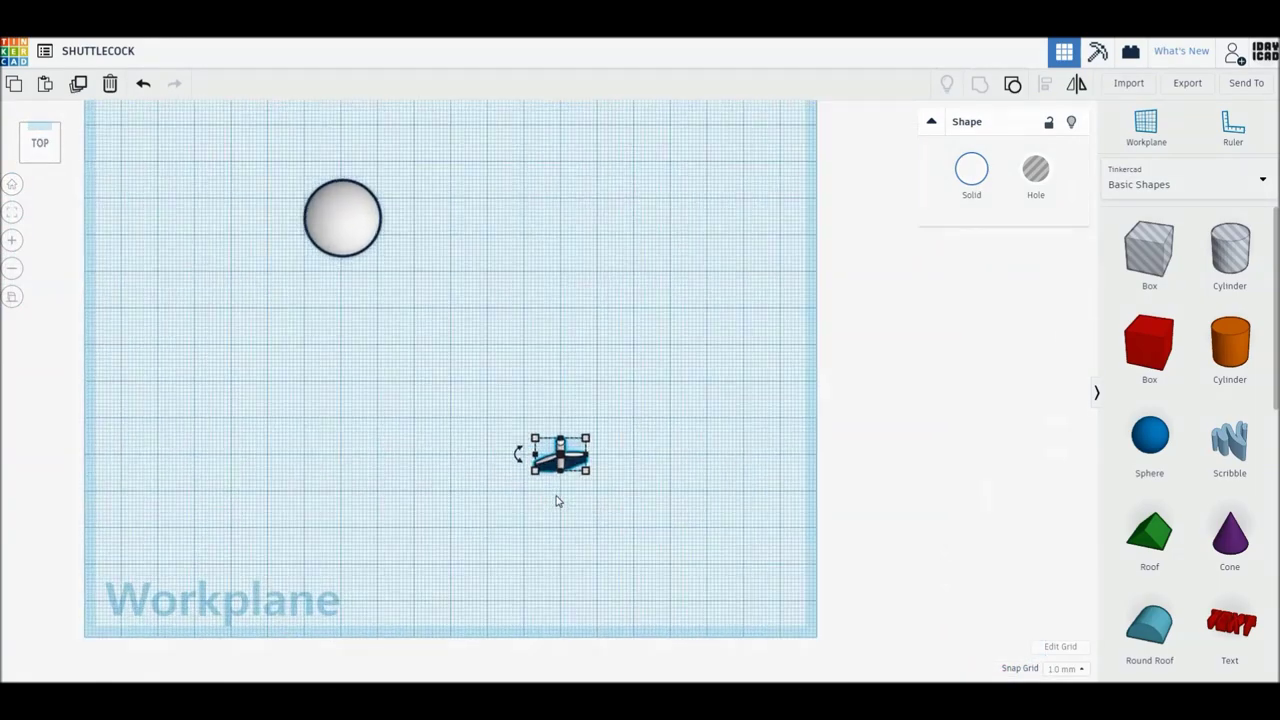
{"action": "scroll", "coordinate": [566, 495], "scroll_direction": "up", "scroll_amount": 3}
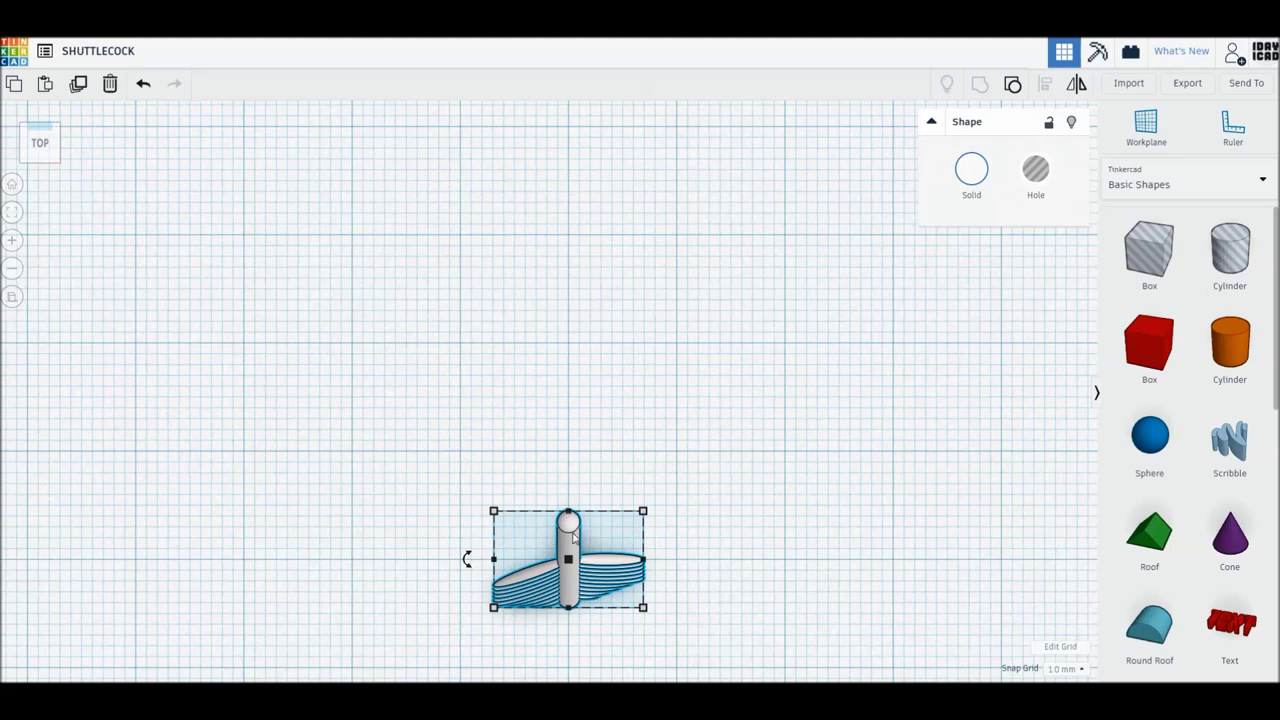
{"action": "key", "text": "ctrl+d"}
{"action": "key", "text": "m"}
{"action": "left_click", "coordinate": [476, 560]}
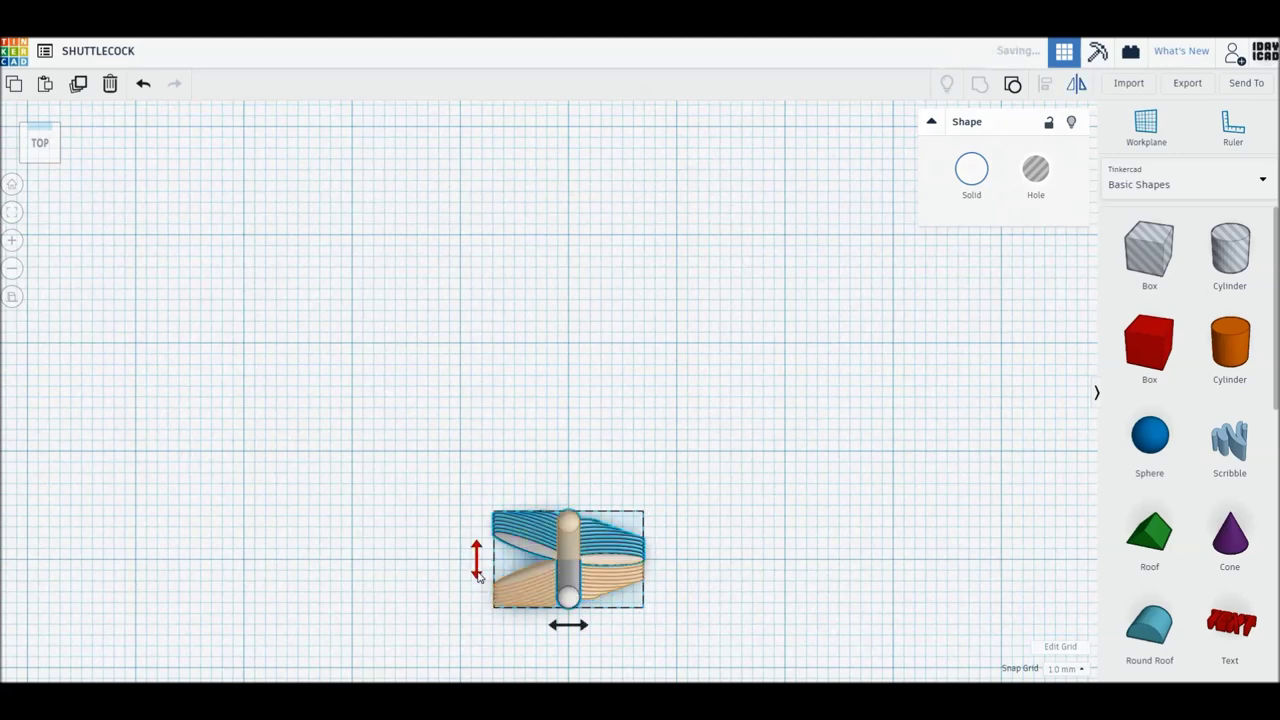
{"action": "left_click", "coordinate": [580, 625]}
{"action": "left_click_drag", "start_coordinate": [540, 563], "coordinate": [530, 300]}
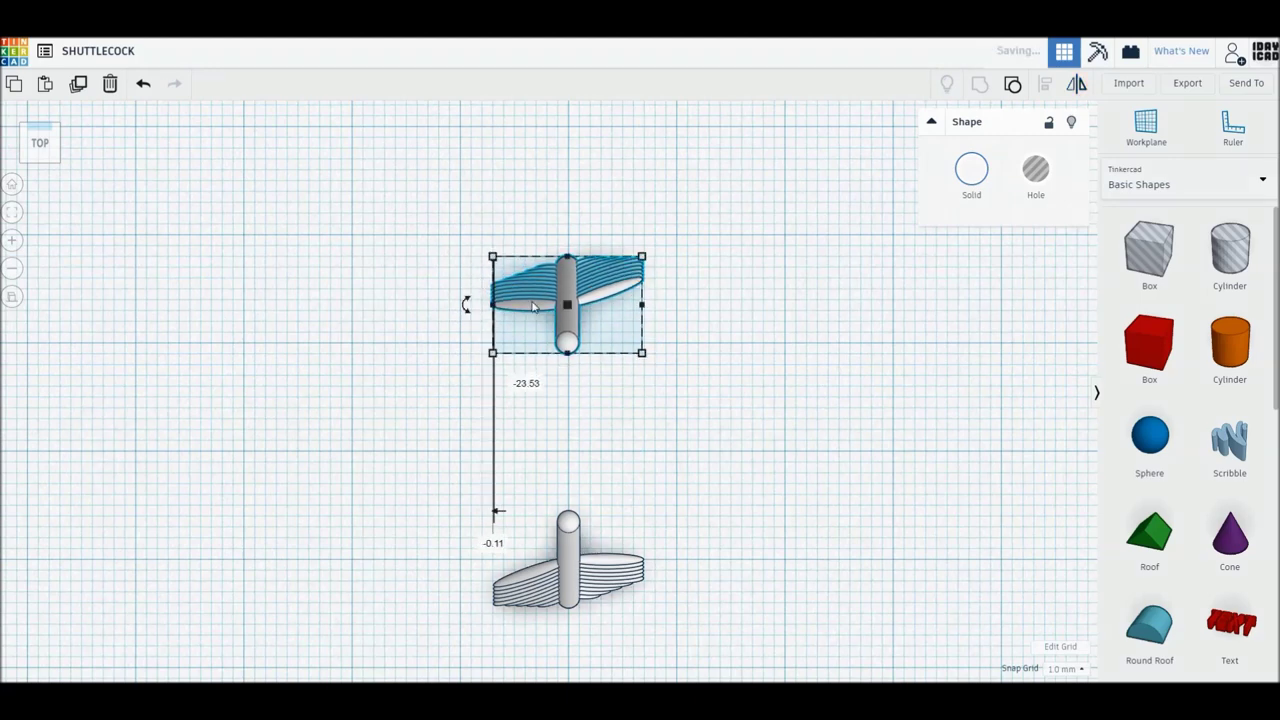
{"action": "mouse_move", "coordinate": [569, 524]}
{"action": "left_mouse_down"}
{"action": "mouse_move", "coordinate": [569, 566]}
{"action": "mouse_move", "coordinate": [569, 550]}
{"action": "left_mouse_up"}
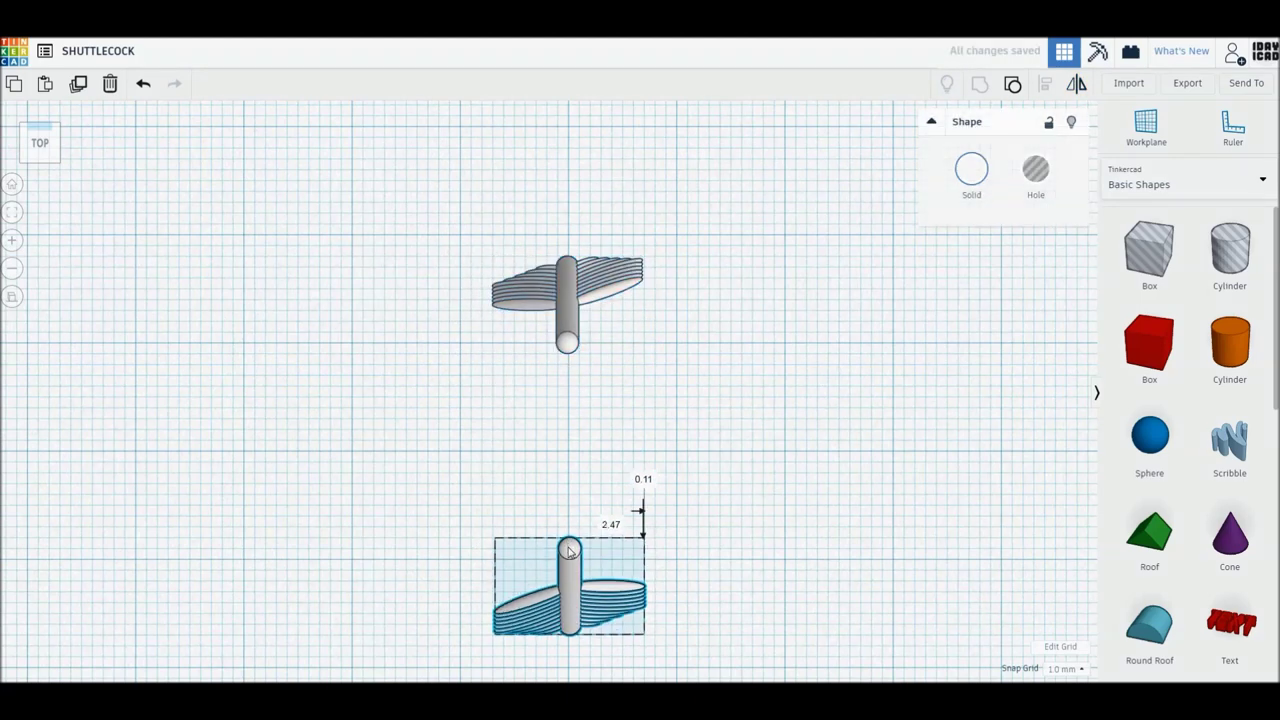
{"action": "left_click", "coordinate": [567, 355]}
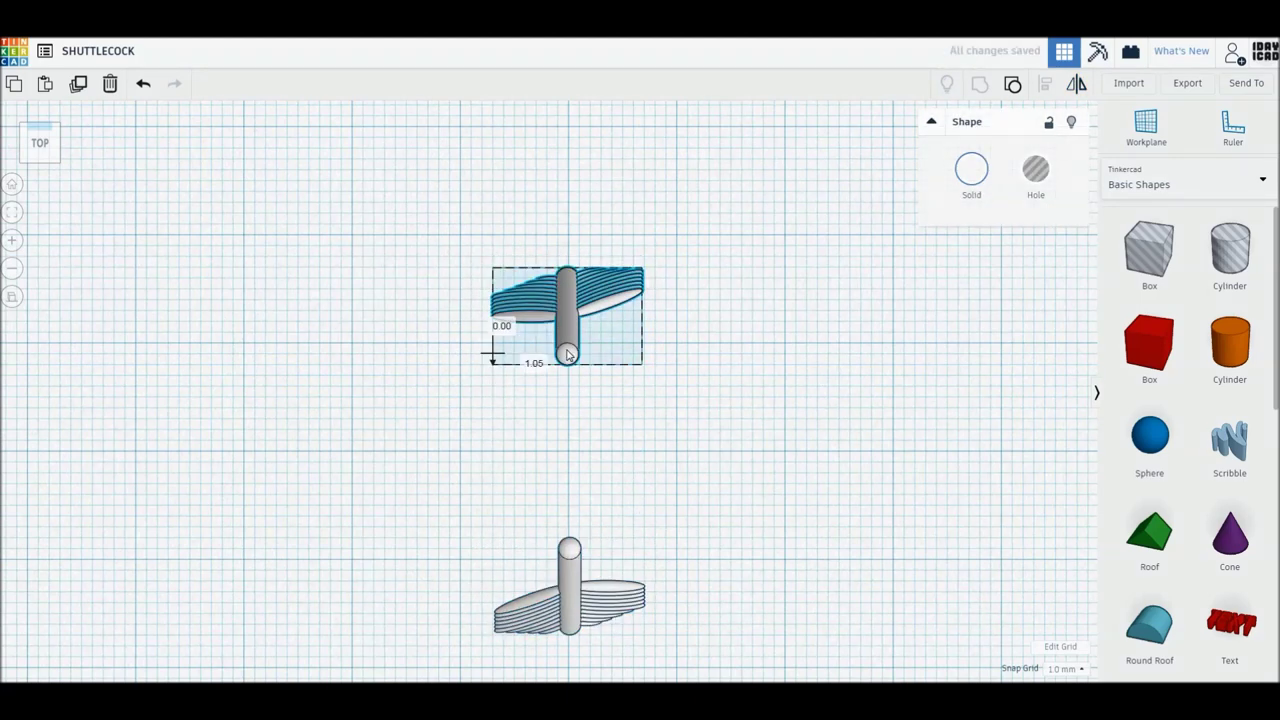
{"action": "left_click", "coordinate": [575, 595], "text": "shift"}
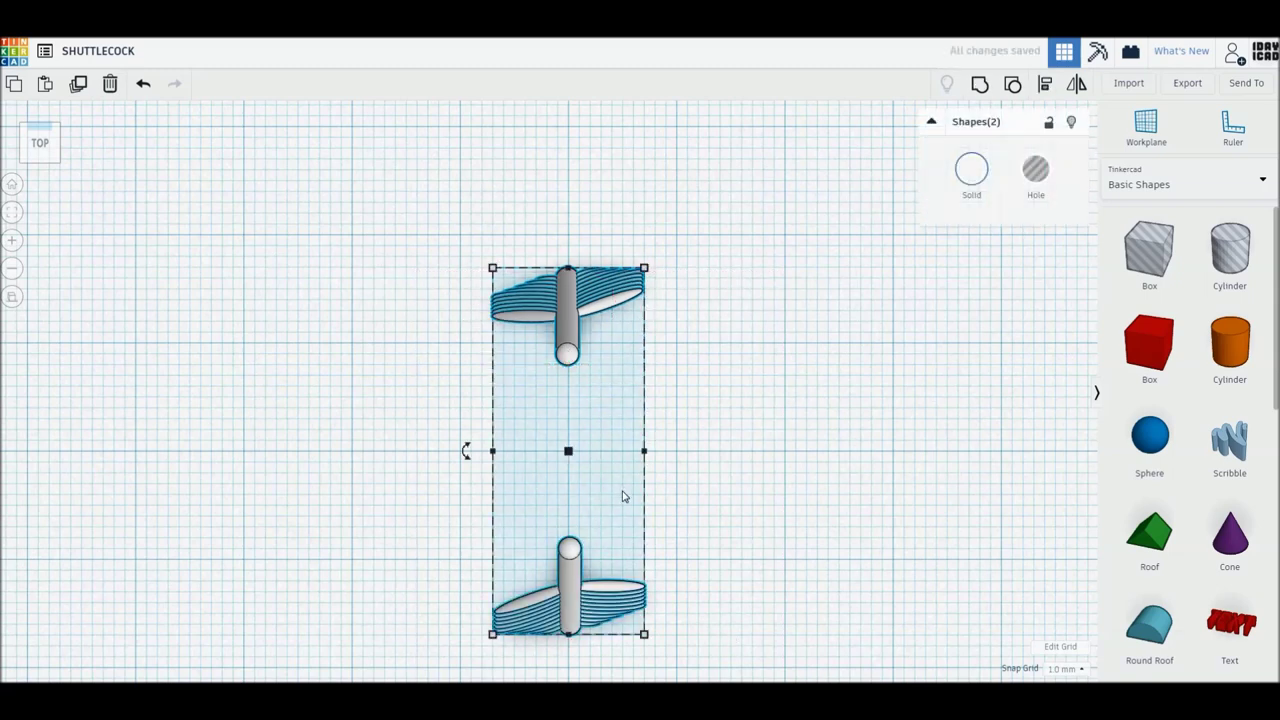
{"action": "left_click", "coordinate": [980, 84]}
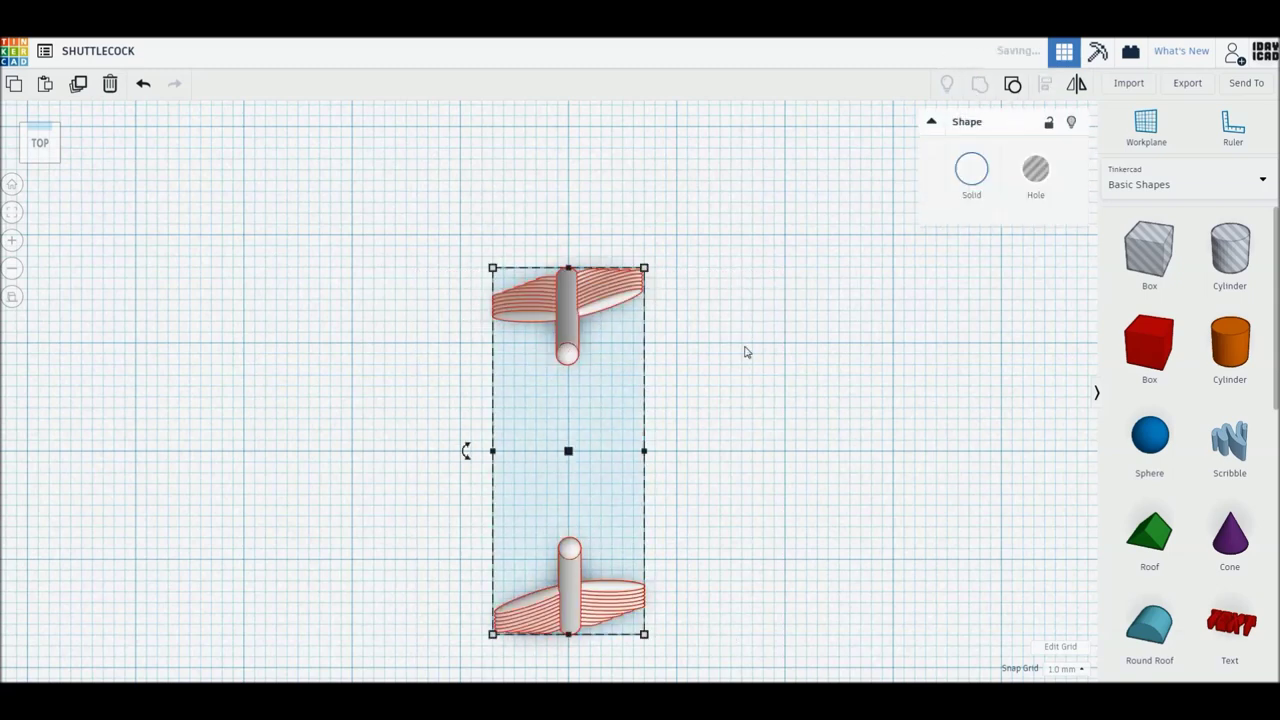
Turn the feather pair 36° and repeat copies with Ctrl+D until the feathers circle fully.
{"action": "mouse_move", "coordinate": [465, 450]}
{"action": "left_mouse_down"}
{"action": "mouse_move", "coordinate": [337, 558]}
{"action": "mouse_move", "coordinate": [401, 524]}
{"action": "mouse_move", "coordinate": [300, 591]}
{"action": "mouse_move", "coordinate": [320, 629]}
{"action": "mouse_move", "coordinate": [352, 627]}
{"action": "mouse_move", "coordinate": [351, 615]}
{"action": "left_mouse_up"}
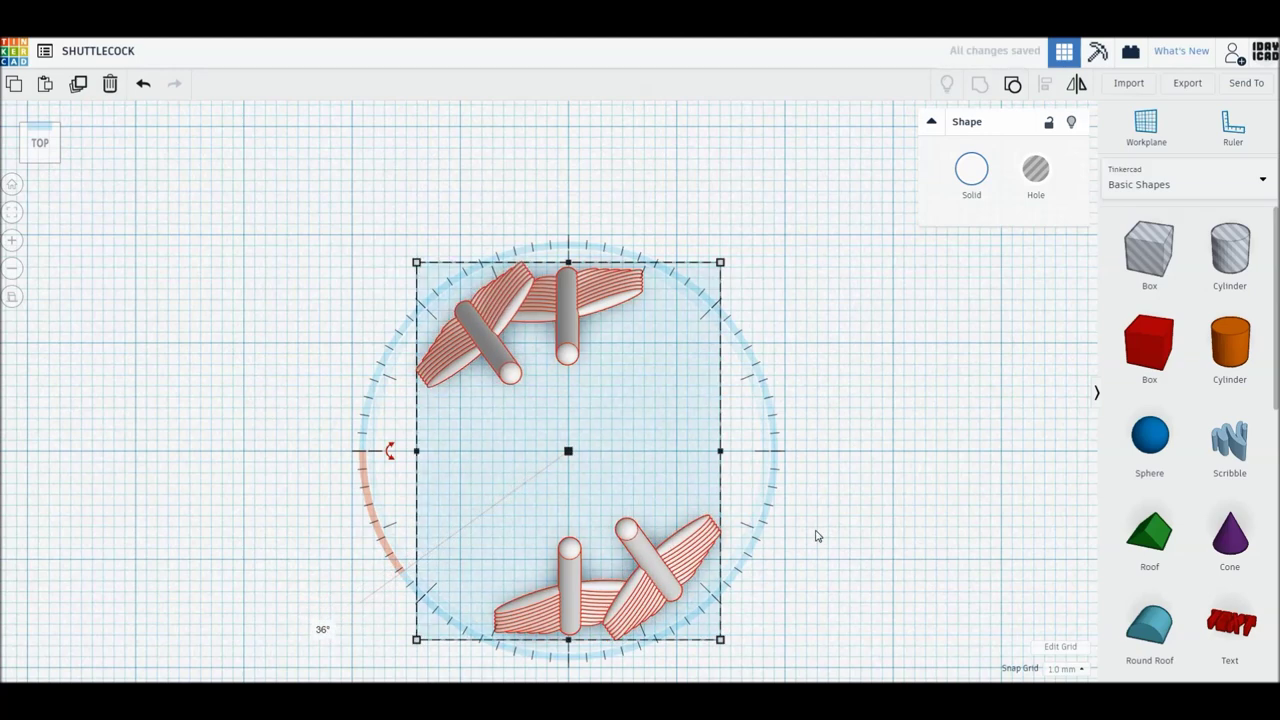
{"action": "key", "text": "ctrl+d"}
{"action": "key", "text": "ctrl+d"}
{"action": "key", "text": "ctrl+d"}
{"action": "key", "text": "ctrl+d"}
{"action": "mouse_move", "coordinate": [843, 535]}
{"action": "right_mouse_down"}
{"action": "mouse_move", "coordinate": [866, 420]}
{"action": "mouse_move", "coordinate": [850, 462]}
{"action": "right_mouse_up"}
Change the feather skirt from red to solid white by turning off Multicolor.
{"action": "scroll", "coordinate": [850, 462], "scroll_direction": "down", "scroll_amount": 3}
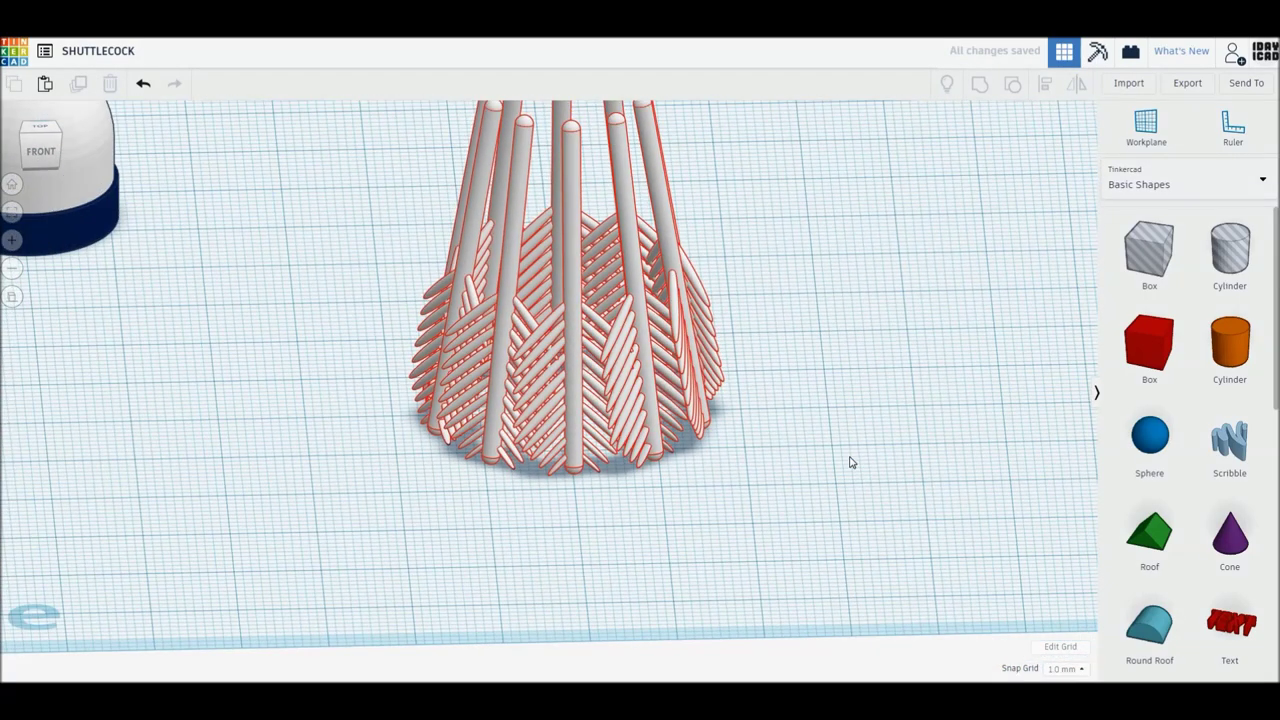
{"action": "scroll", "coordinate": [849, 460], "scroll_direction": "down", "scroll_amount": 3}
{"action": "scroll", "coordinate": [849, 460], "scroll_direction": "down", "scroll_amount": 1}
{"action": "scroll", "coordinate": [660, 446], "scroll_direction": "up", "scroll_amount": 1}
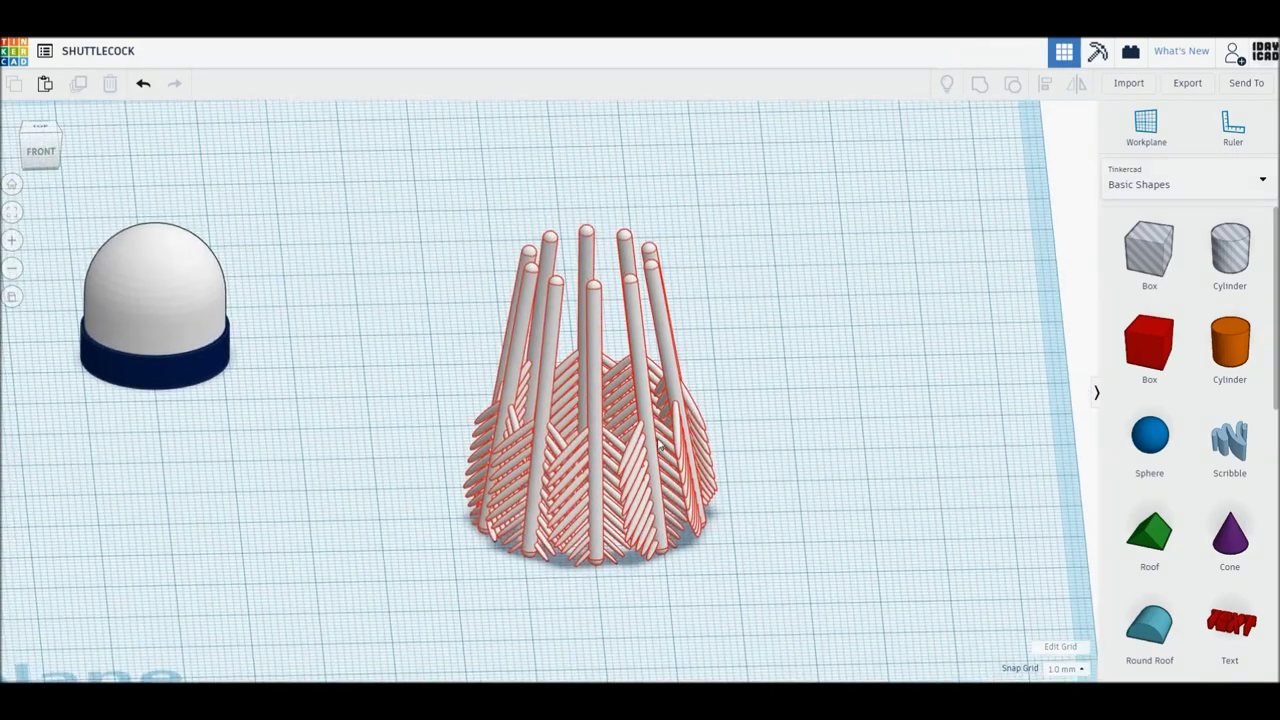
{"action": "left_click", "coordinate": [592, 355]}
{"action": "left_click", "coordinate": [988, 183]}
{"action": "left_click", "coordinate": [976, 353]}
{"action": "left_click", "coordinate": [985, 197]}
{"action": "left_click", "coordinate": [975, 353]}
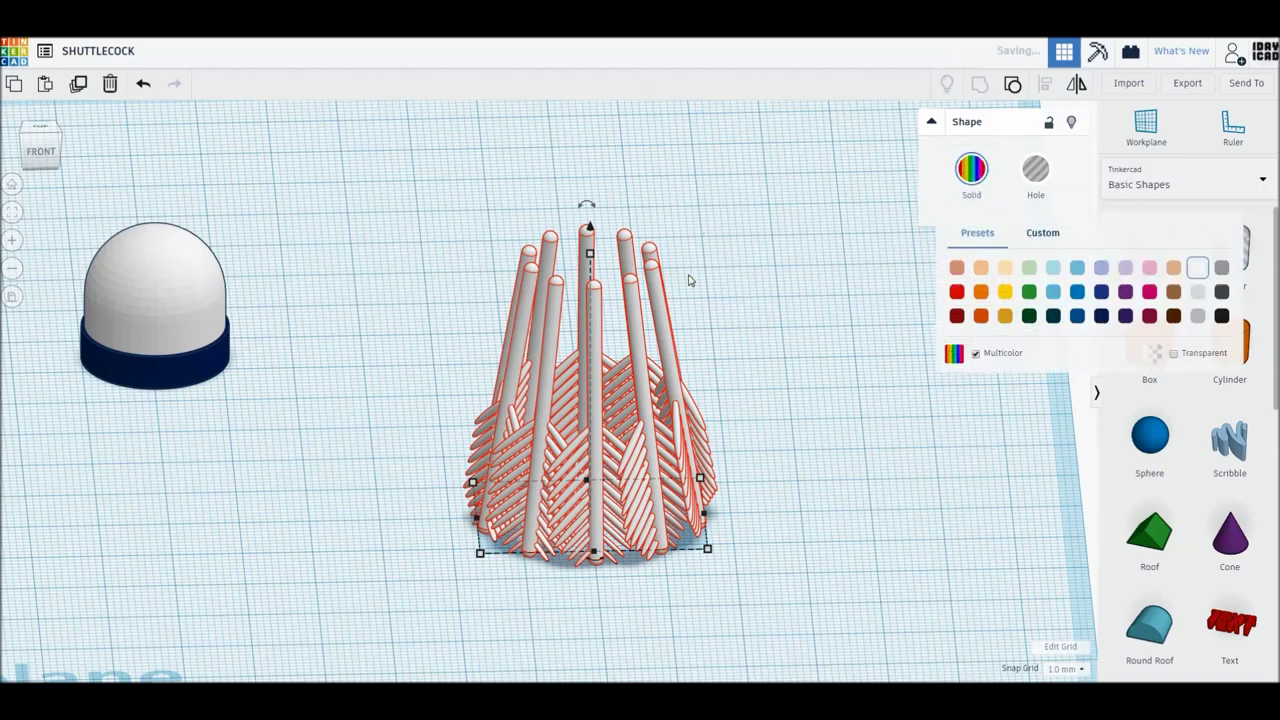
{"action": "left_click", "coordinate": [980, 177]}
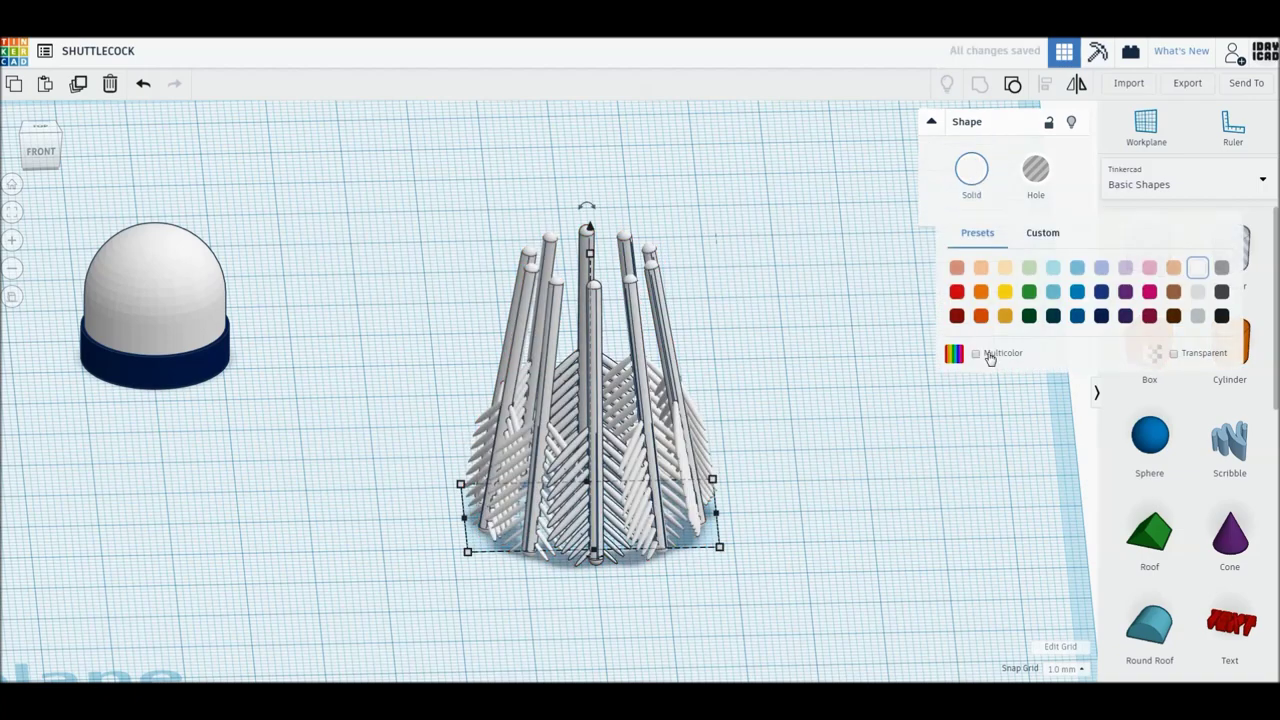
Centre-align the feather skirt and the white dome head.
{"action": "left_click", "coordinate": [986, 354]}
{"action": "left_click", "coordinate": [726, 289]}
{"action": "right_click_drag", "start_coordinate": [583, 340], "coordinate": [609, 357]}
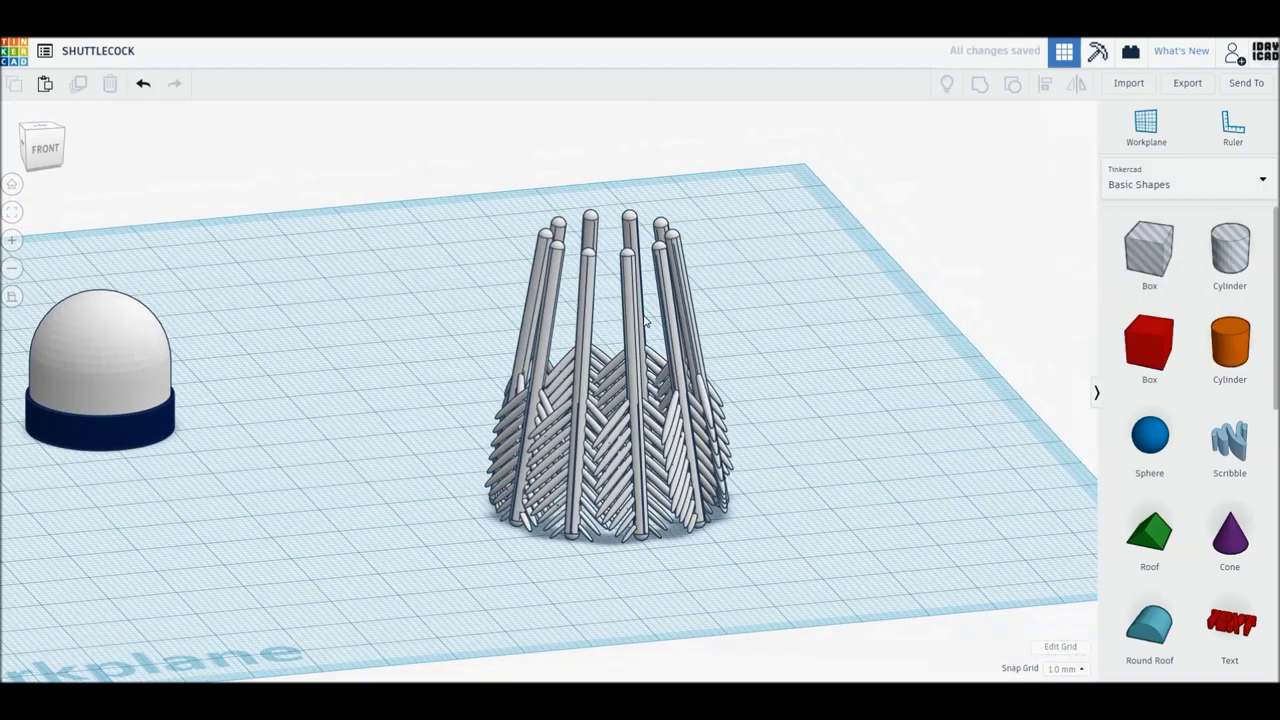
{"action": "key", "text": "ctrl+a"}
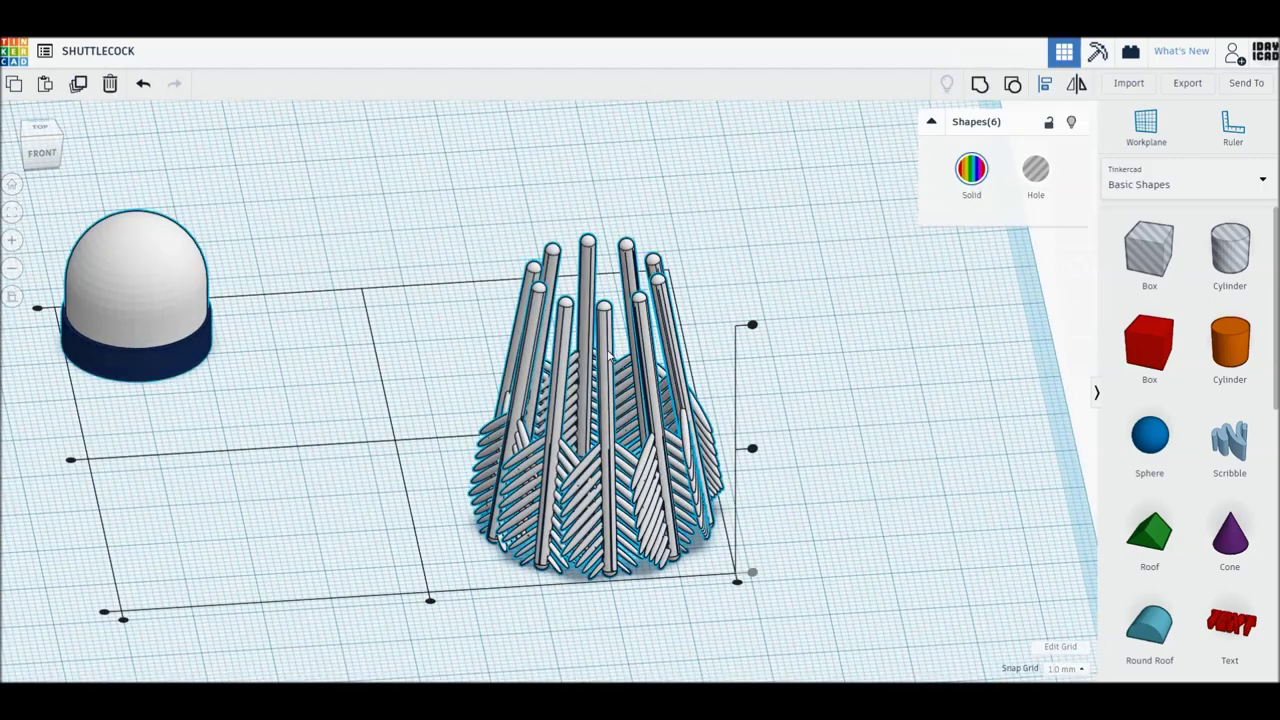
{"action": "key", "text": "l"}
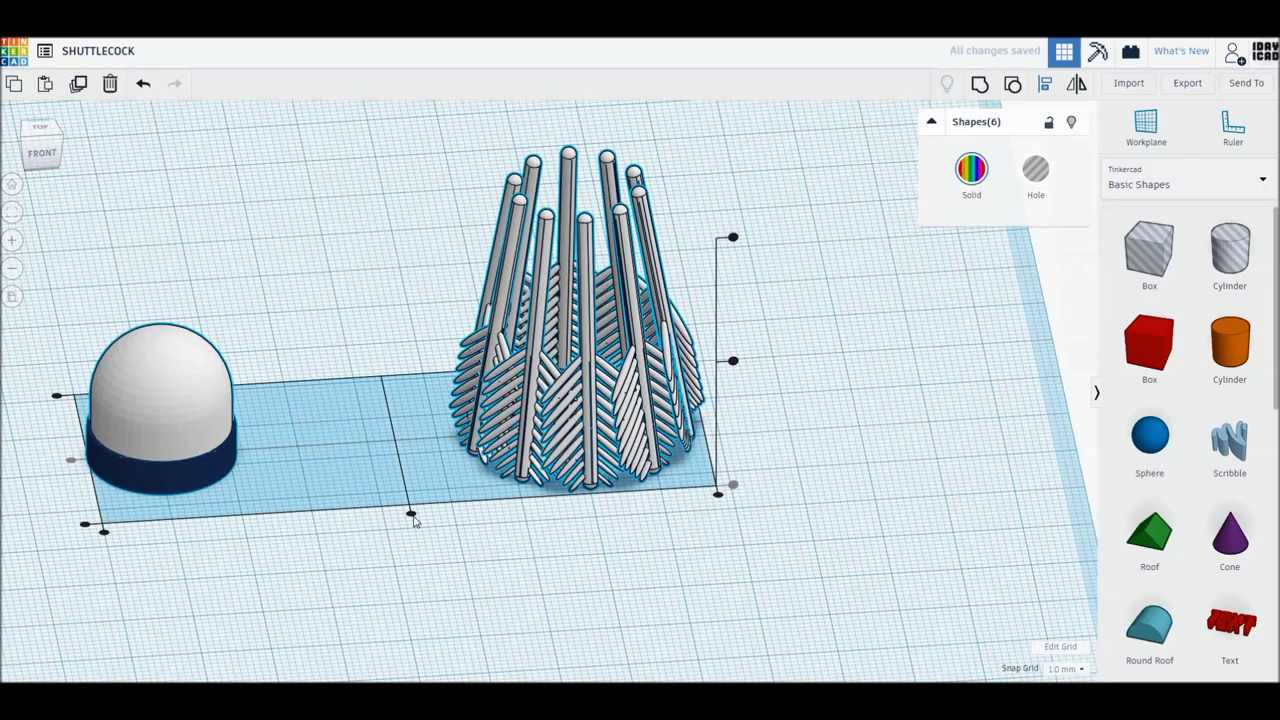
{"action": "left_click", "coordinate": [411, 513]}
{"action": "left_click", "coordinate": [452, 564]}
Raise the dome head onto the top of the feathers with Ctrl+Up.
{"action": "left_click", "coordinate": [431, 365]}
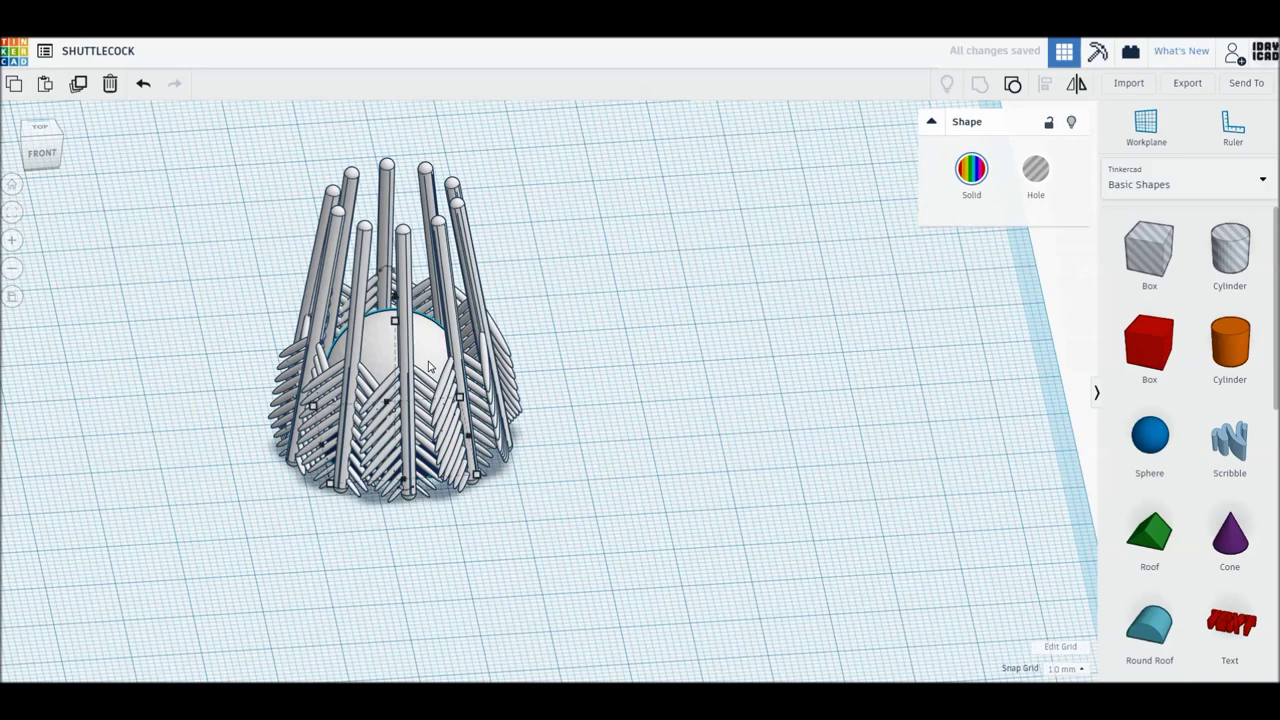
{"action": "key", "text": "ctrl+Up"}
{"action": "key", "text": "ctrl+Up"}
{"action": "key", "text": "ctrl+Up"}
{"action": "key", "text": "ctrl+Up"}
{"action": "key", "text": "ctrl+Up"}
{"action": "key", "text": "ctrl+Up"}
{"action": "key", "text": "ctrl+Up"}
{"action": "key", "text": "ctrl+Up"}
{"action": "mouse_move", "coordinate": [430, 366]}
{"action": "right_mouse_down"}
{"action": "mouse_move", "coordinate": [481, 388]}
{"action": "mouse_move", "coordinate": [489, 365]}
{"action": "right_mouse_up"}
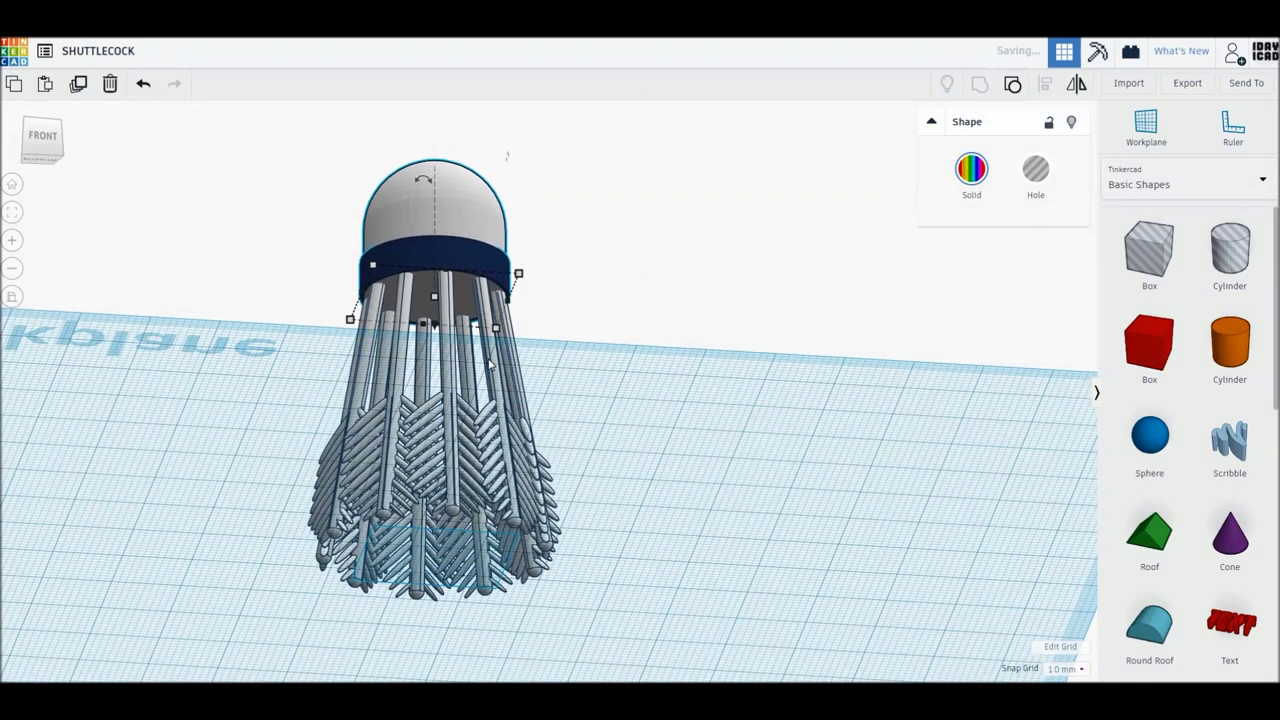
{"action": "left_click", "coordinate": [686, 274]}
{"action": "mouse_move", "coordinate": [686, 274]}
{"action": "right_mouse_down"}
{"action": "mouse_move", "coordinate": [622, 352]}
{"action": "mouse_move", "coordinate": [617, 380]}
{"action": "right_mouse_up"}
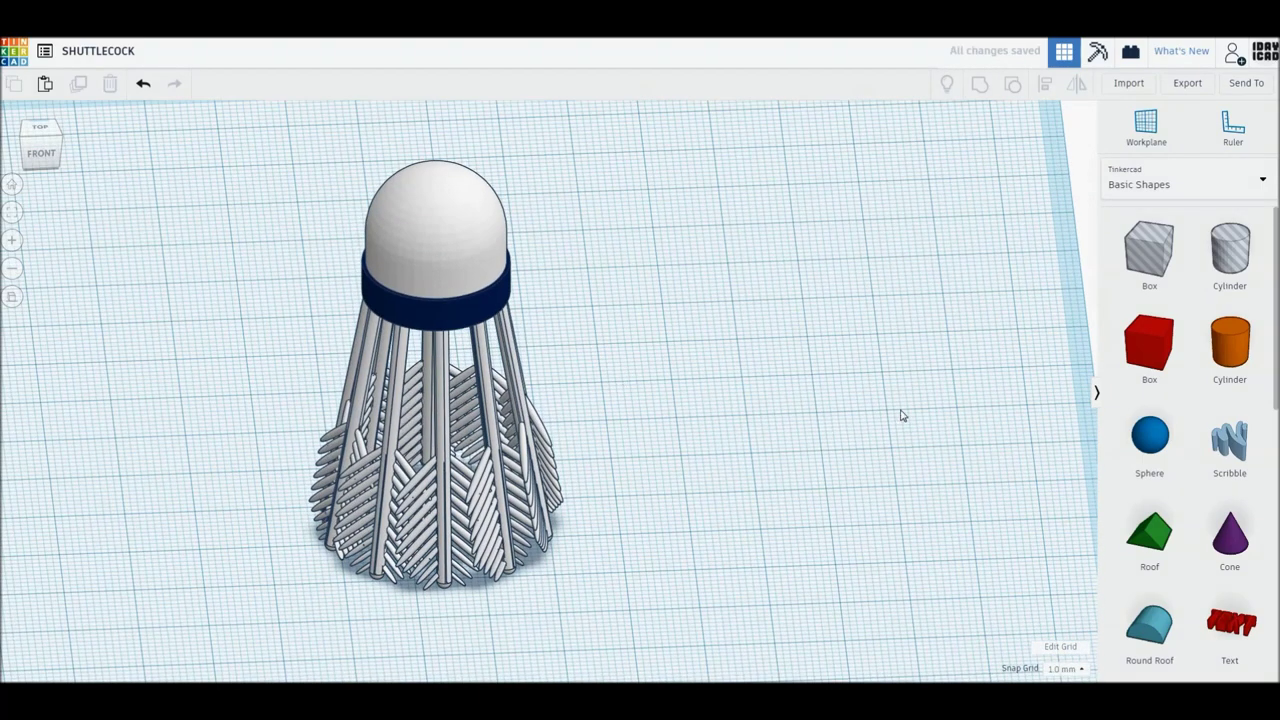
{"action": "scroll", "coordinate": [1183, 513], "scroll_direction": "down", "scroll_amount": 3}
Add a smoother torus ring sized 23 with a 0.3 tube thickness.
{"action": "scroll", "coordinate": [1183, 513], "scroll_direction": "down", "scroll_amount": 2}
{"action": "mouse_move", "coordinate": [1230, 636]}
{"action": "left_mouse_down"}
{"action": "mouse_move", "coordinate": [743, 543]}
{"action": "mouse_move", "coordinate": [741, 555]}
{"action": "left_mouse_up"}
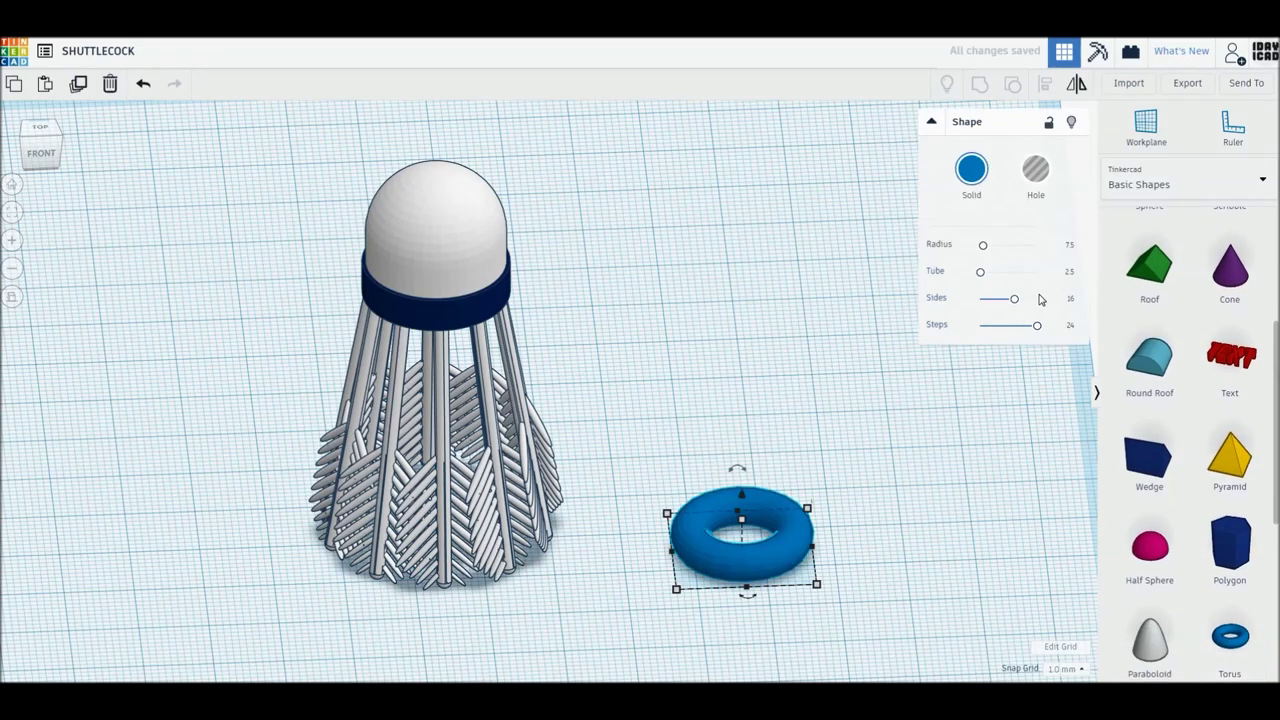
{"action": "left_click_drag", "start_coordinate": [1061, 289], "coordinate": [1069, 291]}
{"action": "left_click", "coordinate": [1069, 272]}
{"action": "type", "text": "0.5"}
{"action": "key", "text": "Return"}
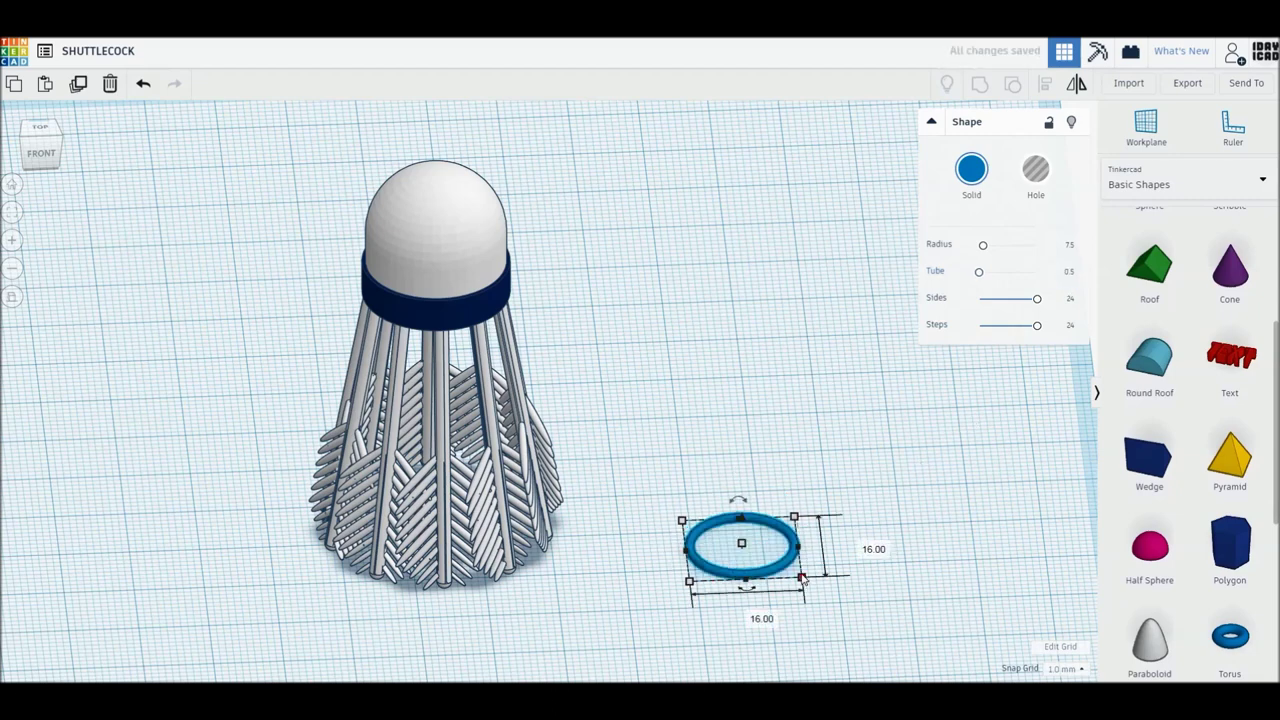
{"action": "left_click_drag", "start_coordinate": [802, 578], "coordinate": [854, 602]}
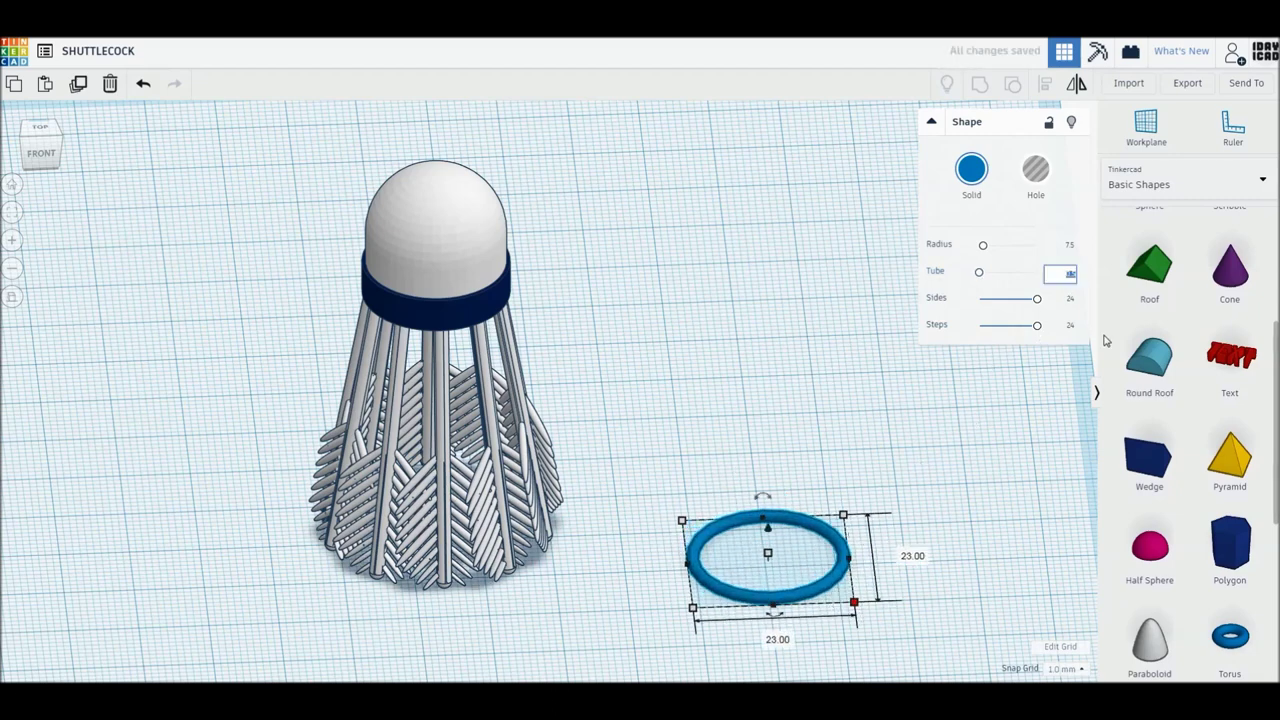
{"action": "type", "text": "1"}
{"action": "key", "text": "Return"}
Move the thin ring left and colour it light grey.
{"action": "left_click_drag", "start_coordinate": [822, 596], "coordinate": [762, 596]}
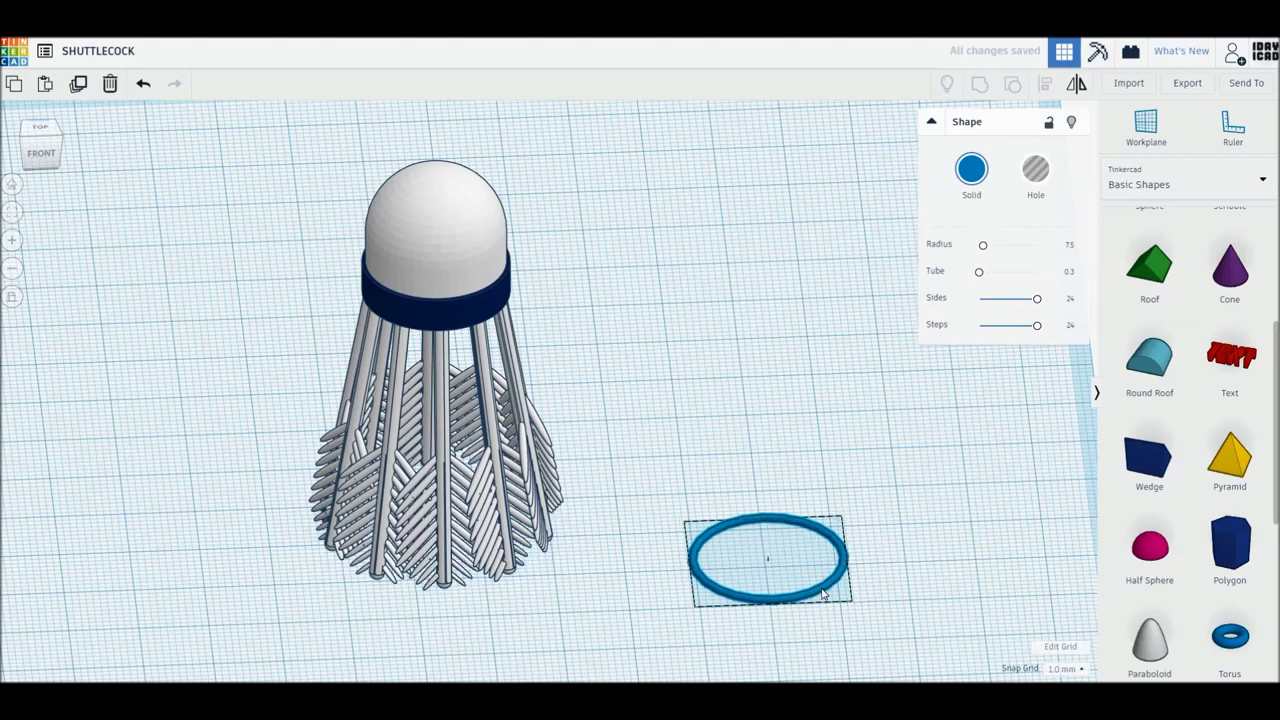
{"action": "left_click", "coordinate": [971, 169]}
{"action": "left_click", "coordinate": [1190, 297]}
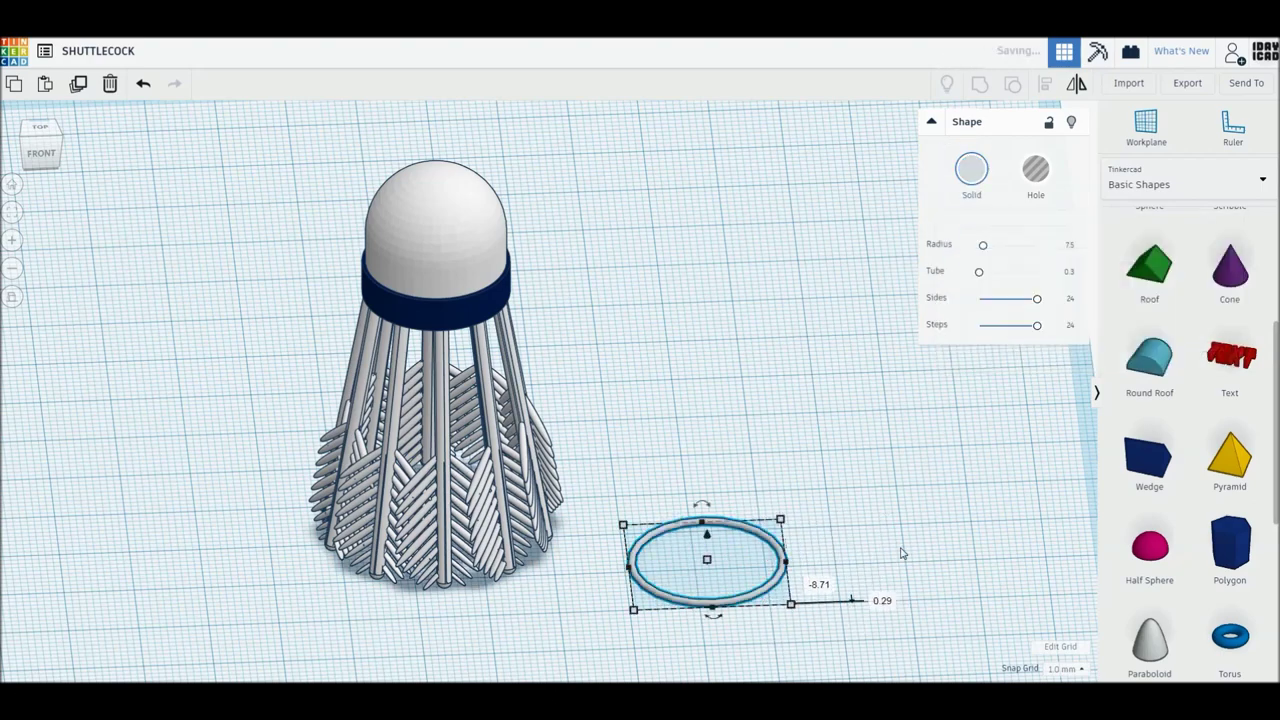
Centre the shuttlecock over the ring along both axes using Align.
{"action": "key", "text": "ctrl+a"}
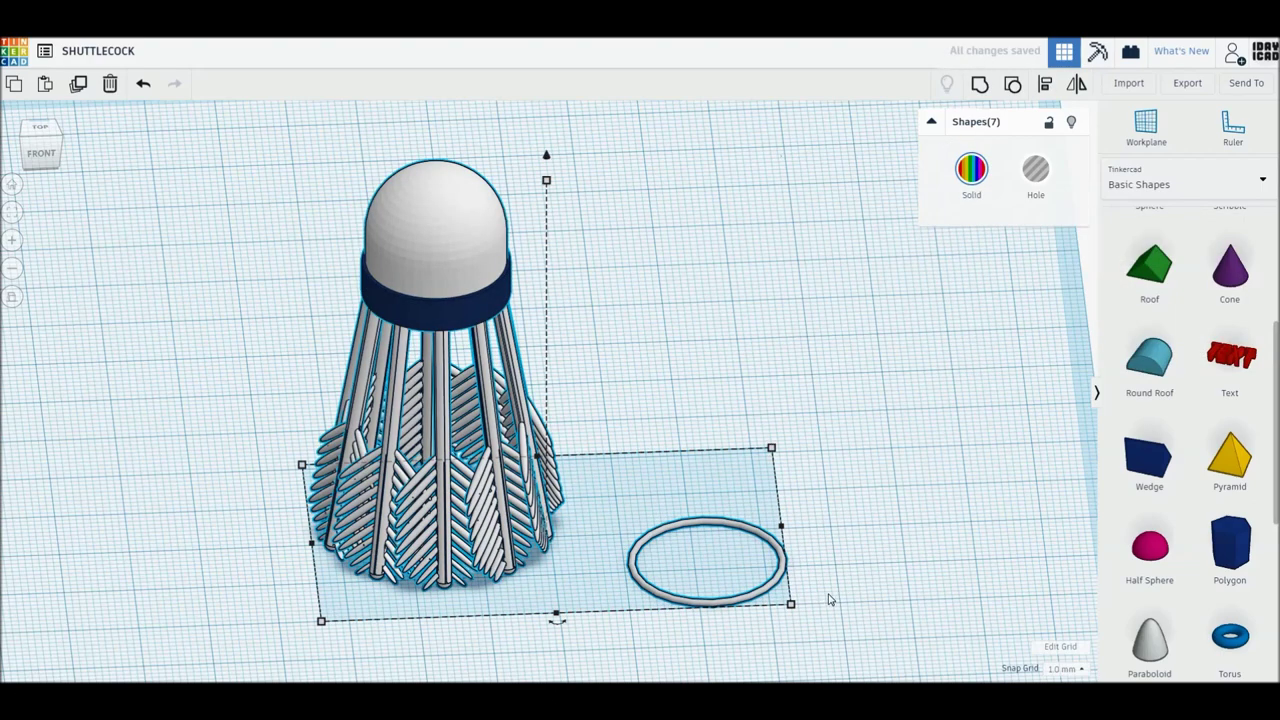
{"action": "key", "text": "l"}
{"action": "left_click", "coordinate": [557, 621]}
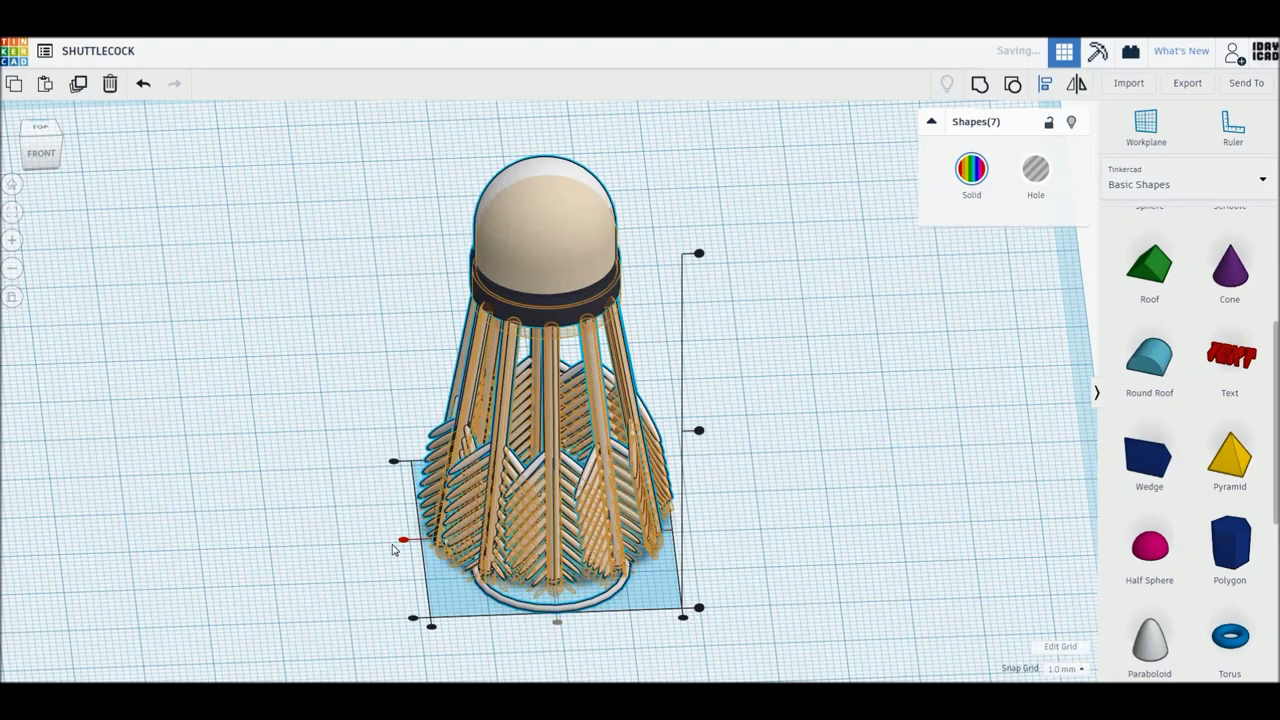
{"action": "left_click", "coordinate": [403, 541]}
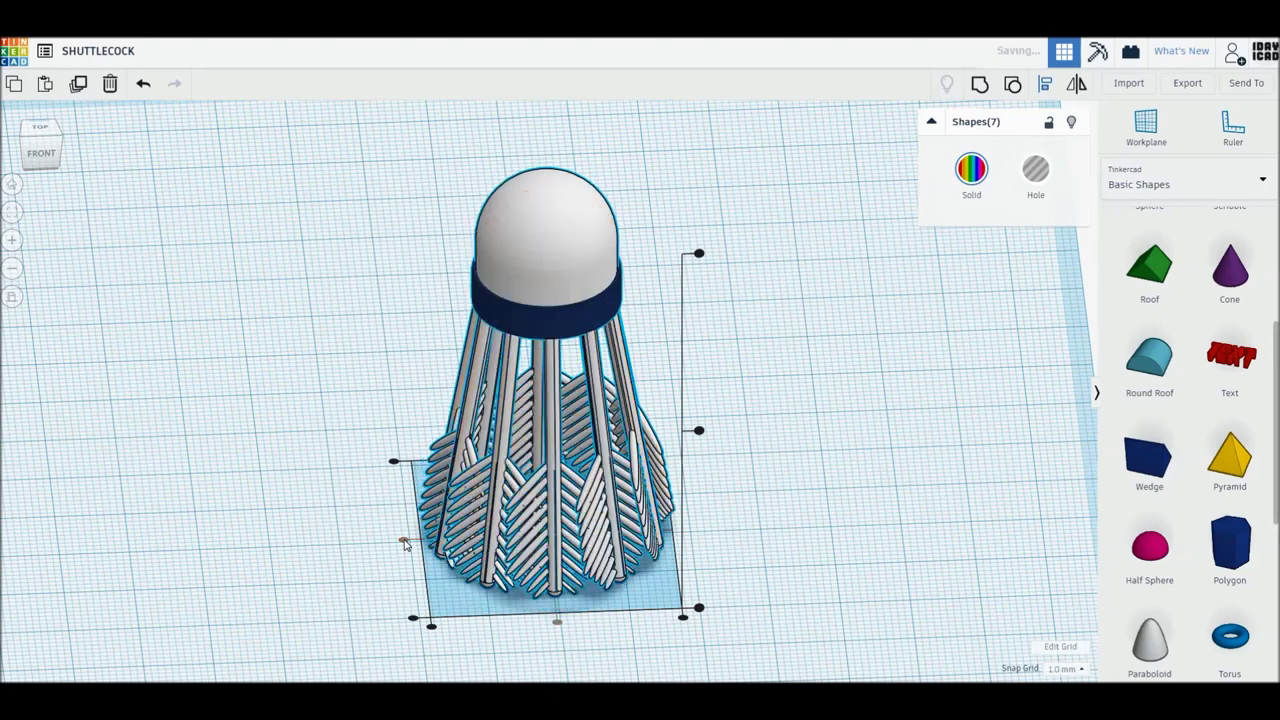
{"action": "right_click_drag", "start_coordinate": [405, 543], "coordinate": [577, 452]}
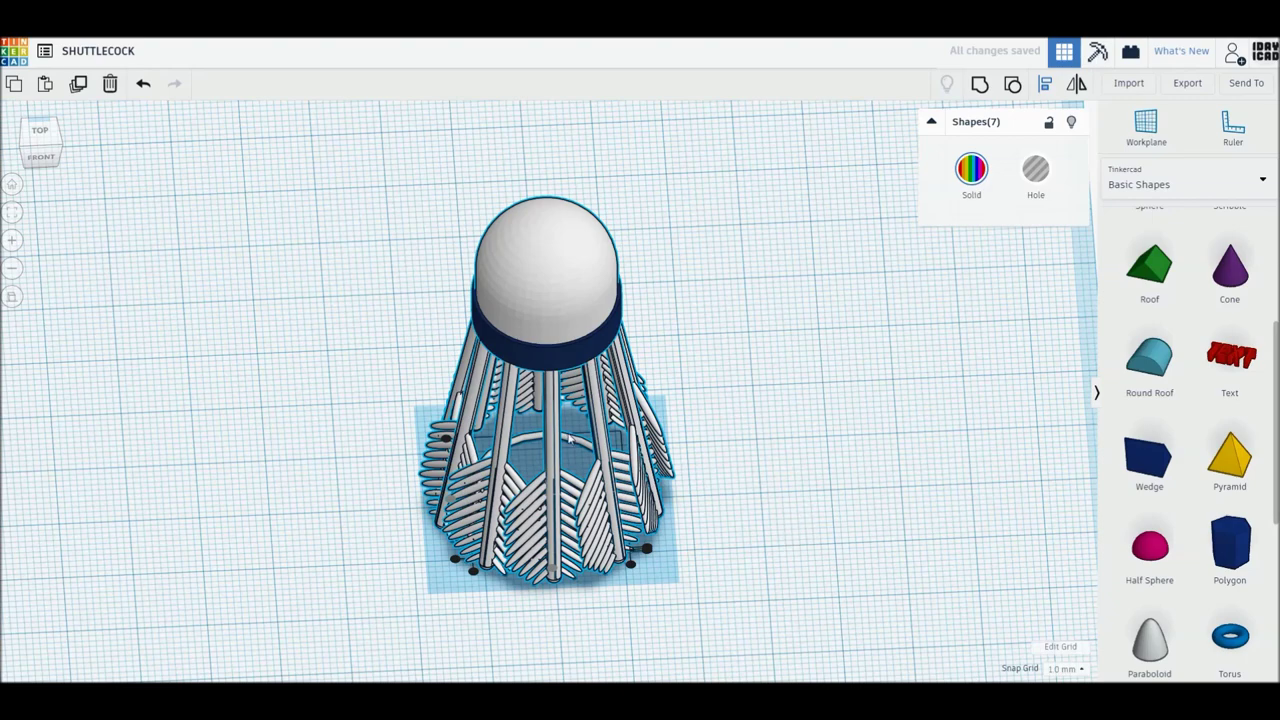
{"action": "right_click_drag", "start_coordinate": [570, 440], "coordinate": [400, 457]}
Undo the lift, then raise the base ring to the top of the feathers.
{"action": "left_click", "coordinate": [406, 463]}
{"action": "key", "text": "ctrl+z"}
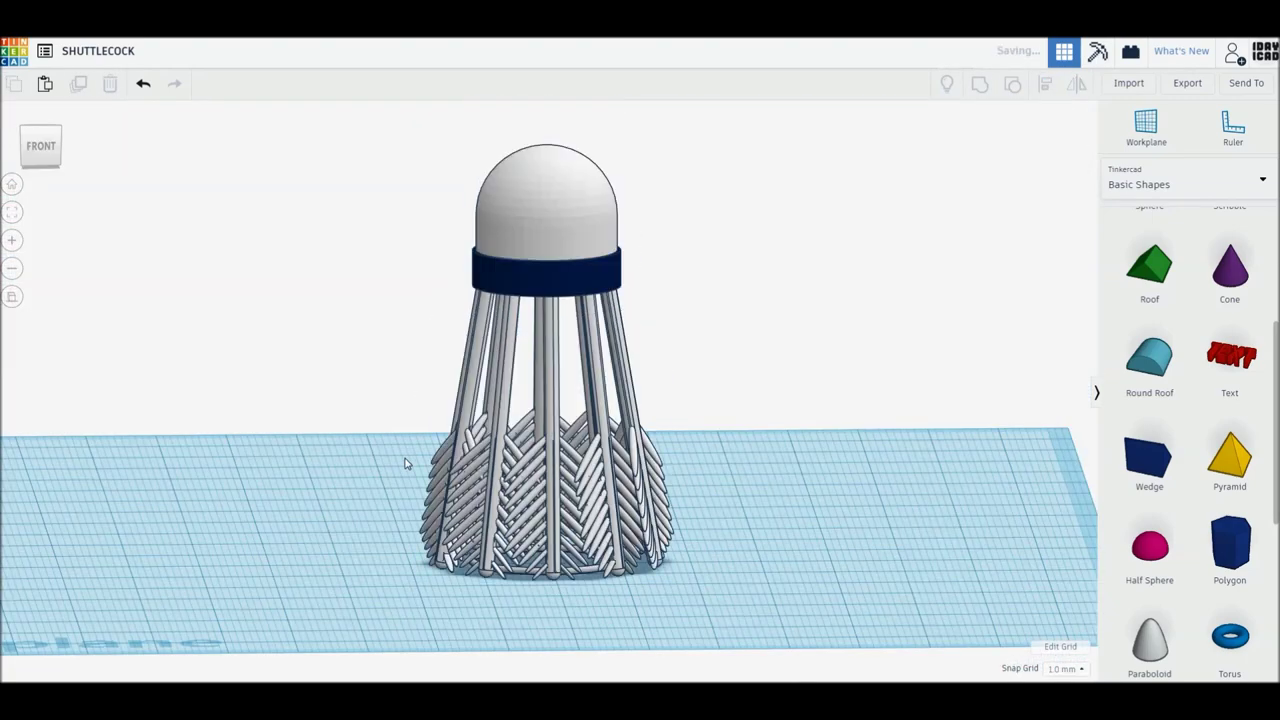
{"action": "left_click", "coordinate": [594, 577]}
{"action": "key", "text": "ctrl+Up"}
{"action": "key", "text": "ctrl+Up"}
{"action": "key", "text": "ctrl+Up"}
{"action": "key", "text": "ctrl+Up"}
{"action": "key", "text": "ctrl+Up"}
{"action": "key", "text": "ctrl+Up"}
{"action": "key", "text": "ctrl+Up"}
{"action": "key", "text": "ctrl+Up"}
{"action": "key", "text": "ctrl+Up"}
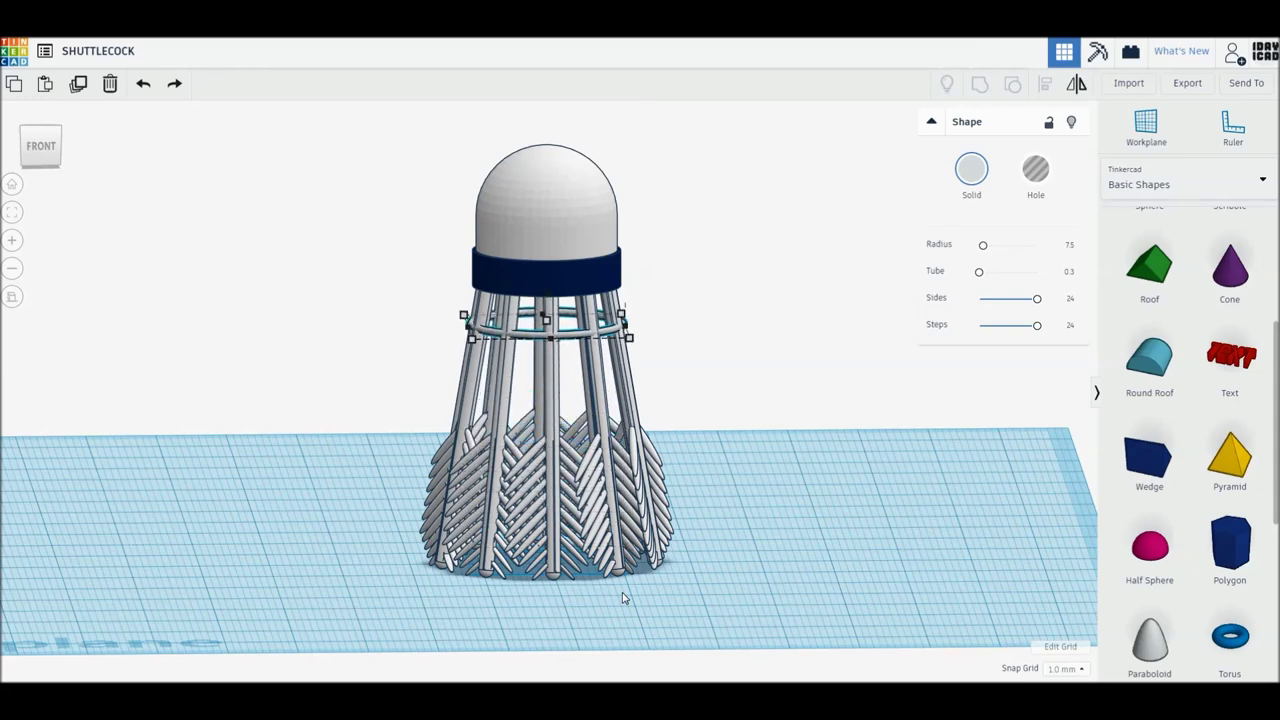
Duplicate the ring, lower the copy, and widen it to about 25.22 mm.
{"action": "key", "text": "ctrl+d"}
{"action": "key", "text": "ctrl+Down"}
{"action": "key", "text": "ctrl+Down"}
{"action": "key", "text": "ctrl+Down"}
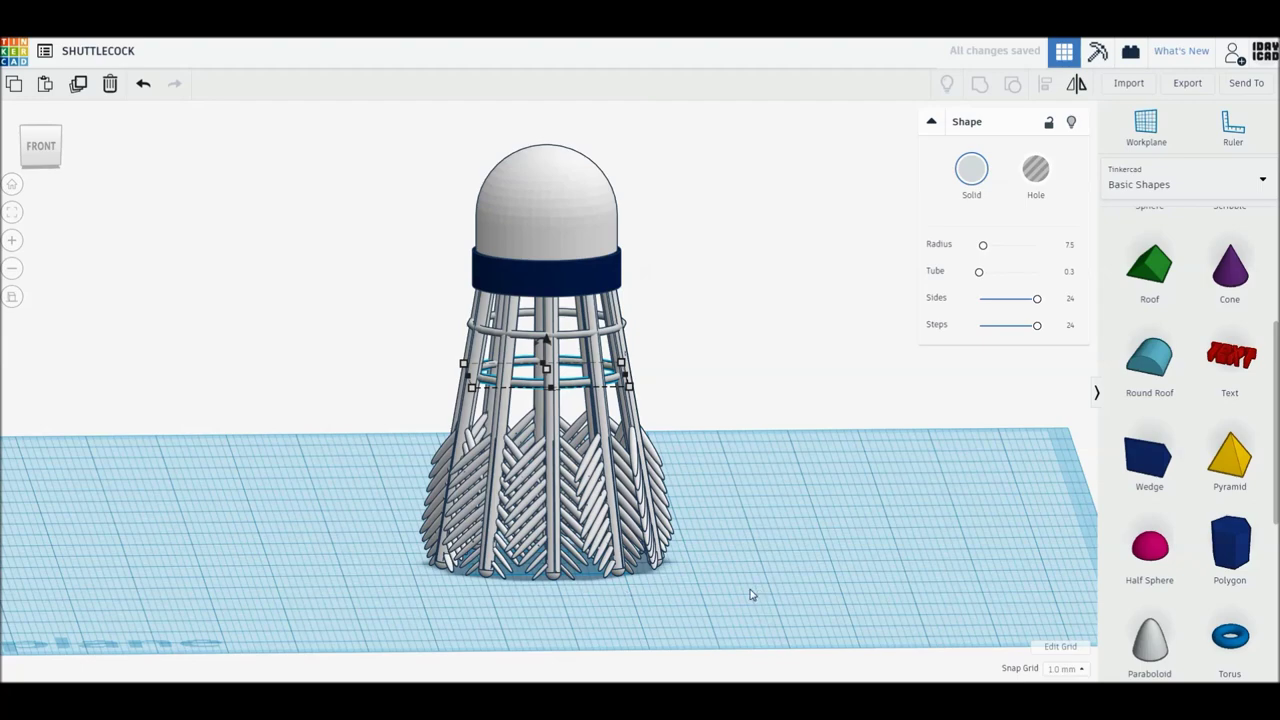
{"action": "right_click_drag", "start_coordinate": [753, 595], "coordinate": [695, 520]}
{"action": "left_click_drag", "start_coordinate": [629, 405], "coordinate": [639, 407]}
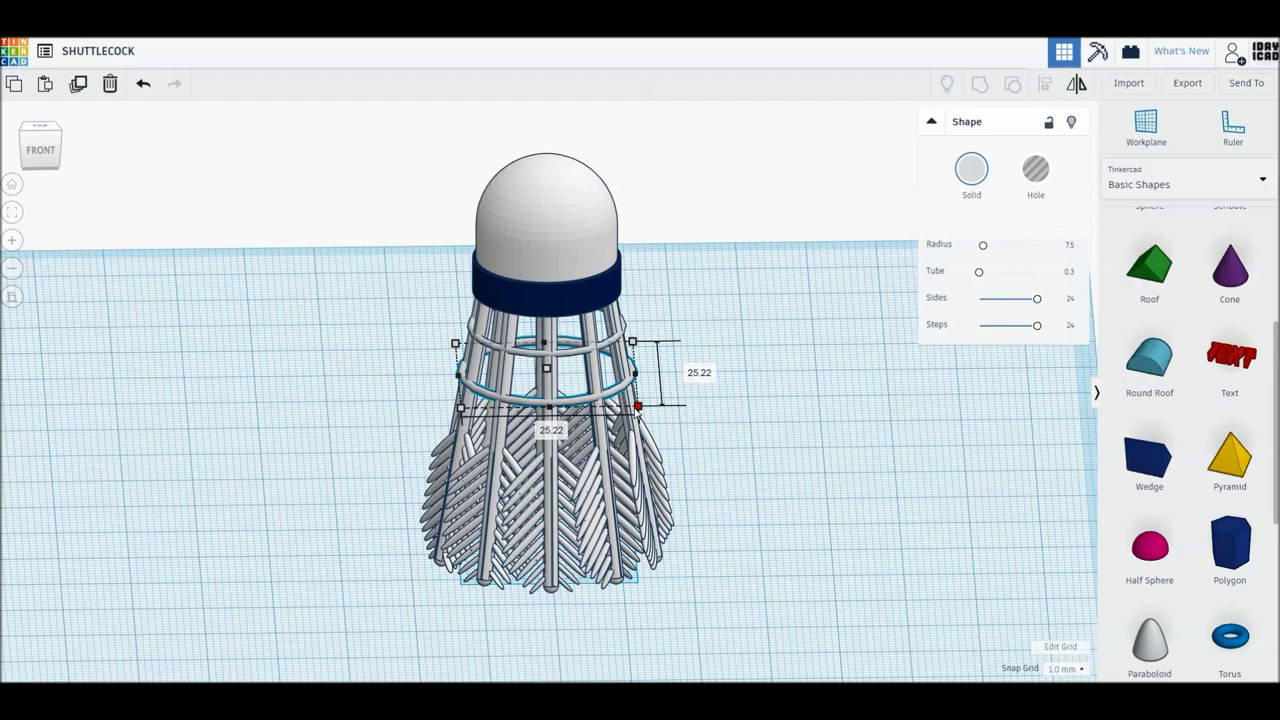
Select all shapes for alignment, then deselect and switch to perspective view.
{"action": "left_click", "coordinate": [763, 460]}
{"action": "key", "text": "ctrl+a"}
{"action": "key", "text": "l"}
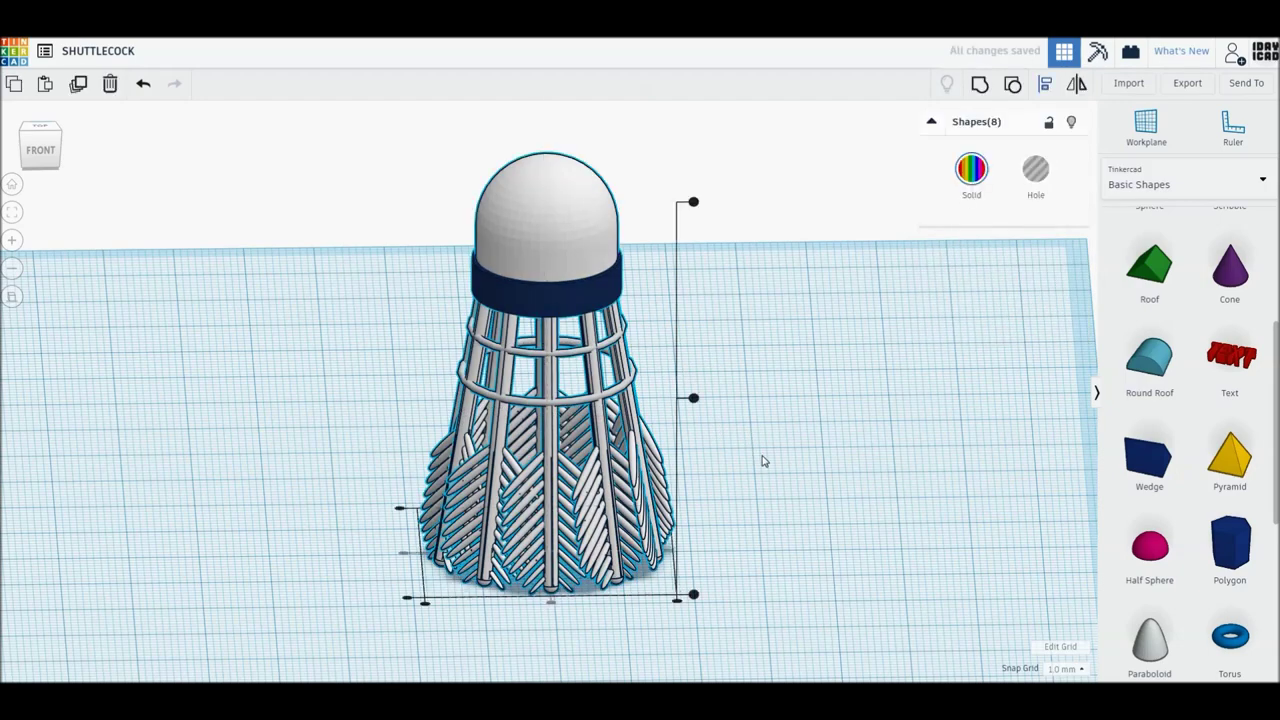
{"action": "left_click", "coordinate": [763, 460]}
{"action": "left_click", "coordinate": [12, 296]}
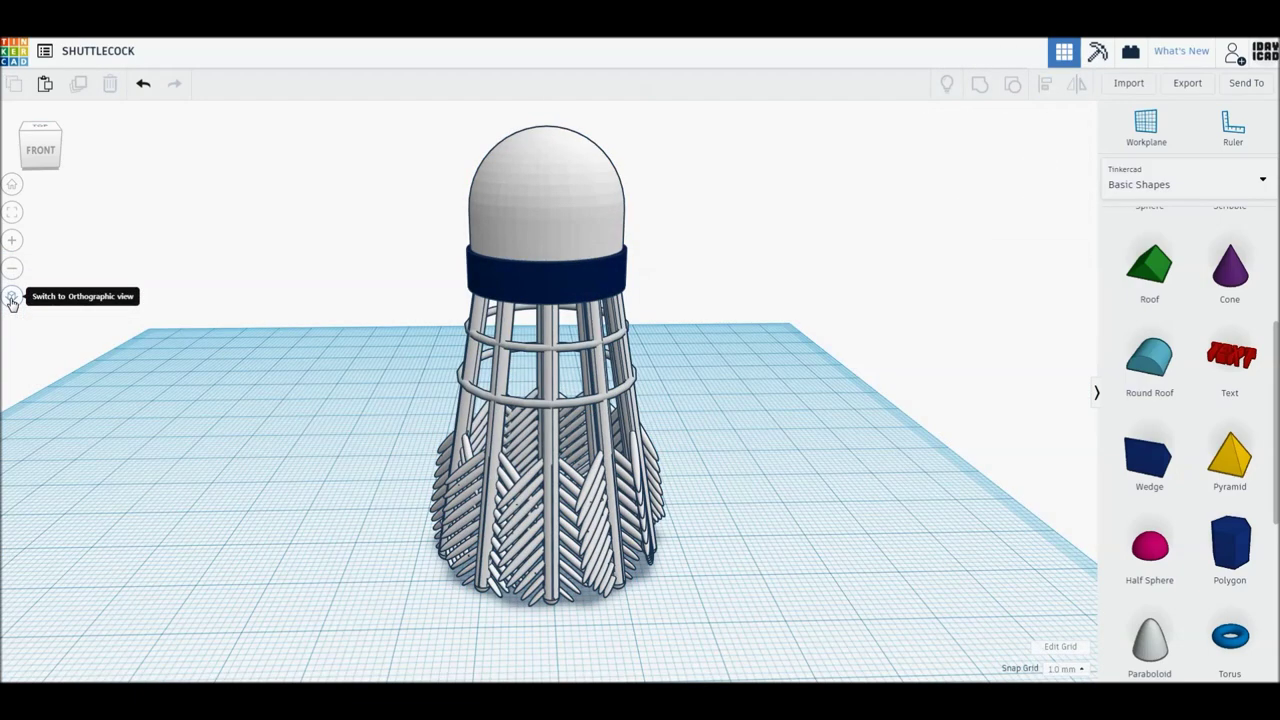
Move the shuttlecock left and place a duplicate to its right.
{"action": "left_click", "coordinate": [12, 190]}
{"action": "key", "text": "ctrl+a"}
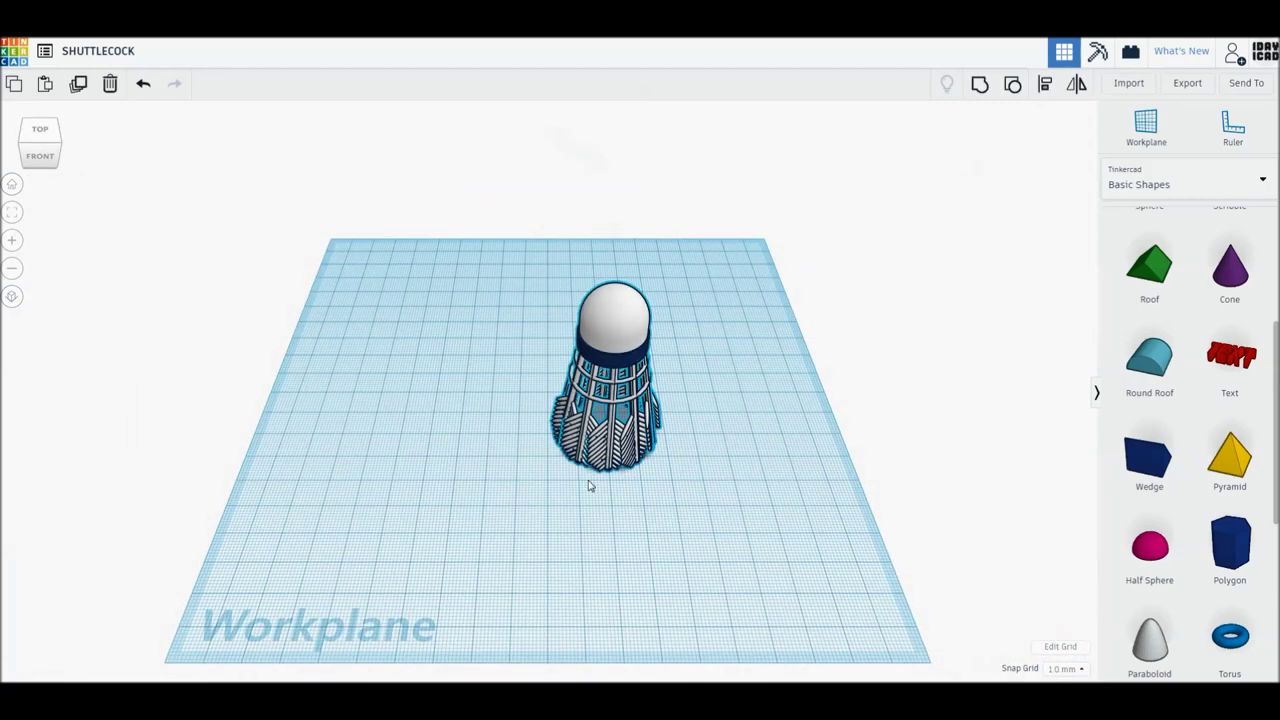
{"action": "left_click_drag", "start_coordinate": [623, 341], "coordinate": [464, 325]}
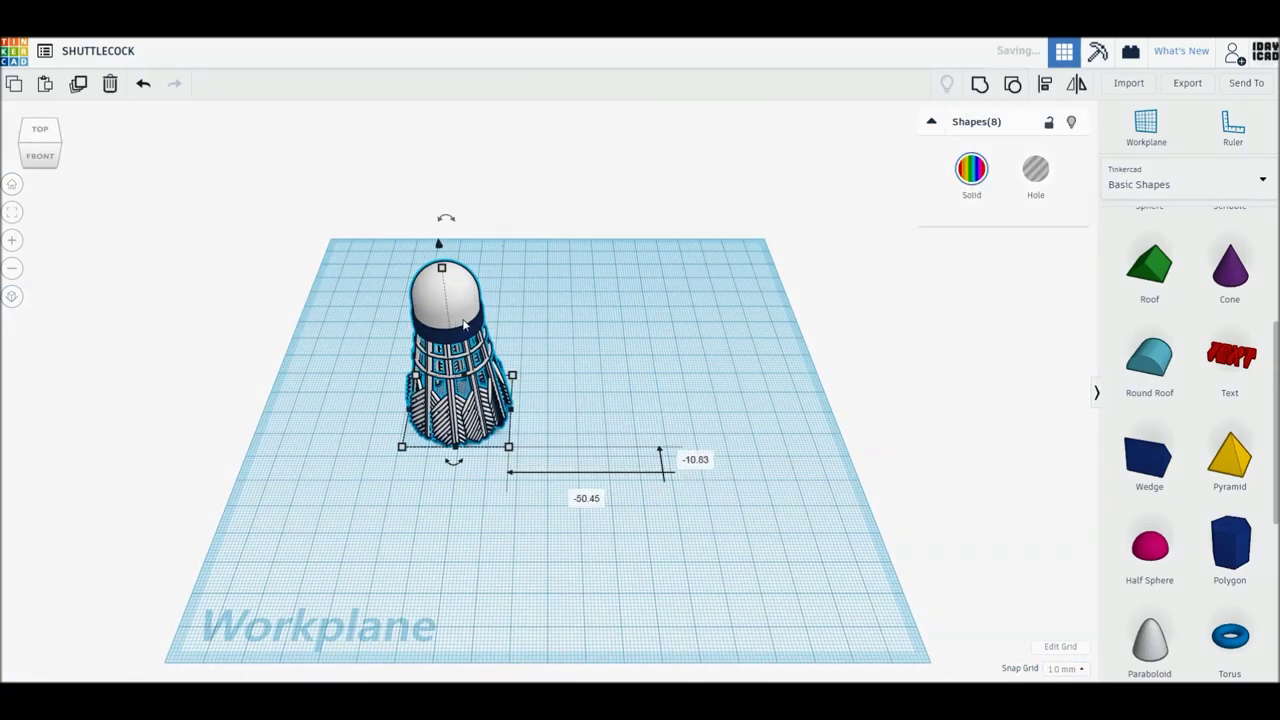
{"action": "key", "text": "ctrl+d"}
{"action": "left_click_drag", "start_coordinate": [464, 318], "coordinate": [704, 322]}
Tip the copy over until it lies level and drop it onto the workplane.
{"action": "mouse_move", "coordinate": [675, 228]}
{"action": "left_mouse_down"}
{"action": "mouse_move", "coordinate": [547, 355]}
{"action": "mouse_move", "coordinate": [535, 351]}
{"action": "left_mouse_up"}
{"action": "left_click", "coordinate": [41, 158]}
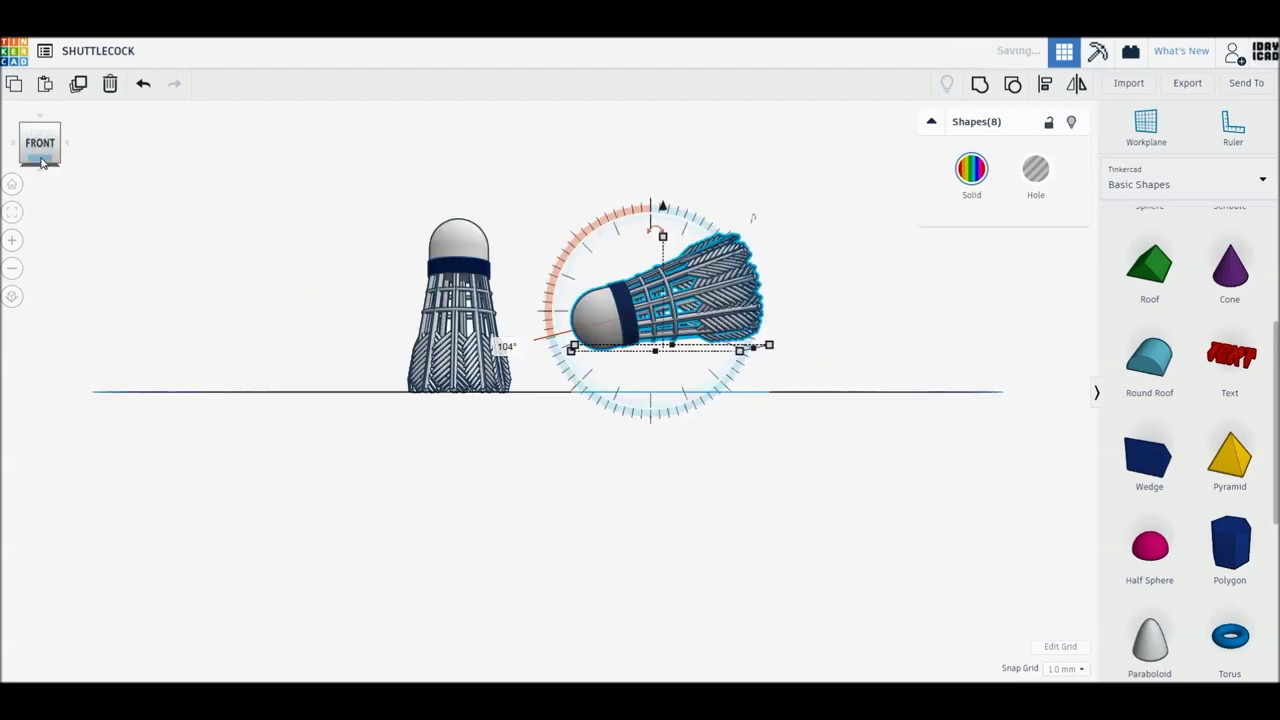
{"action": "left_click", "coordinate": [14, 214]}
{"action": "left_click_drag", "start_coordinate": [547, 257], "coordinate": [571, 126]}
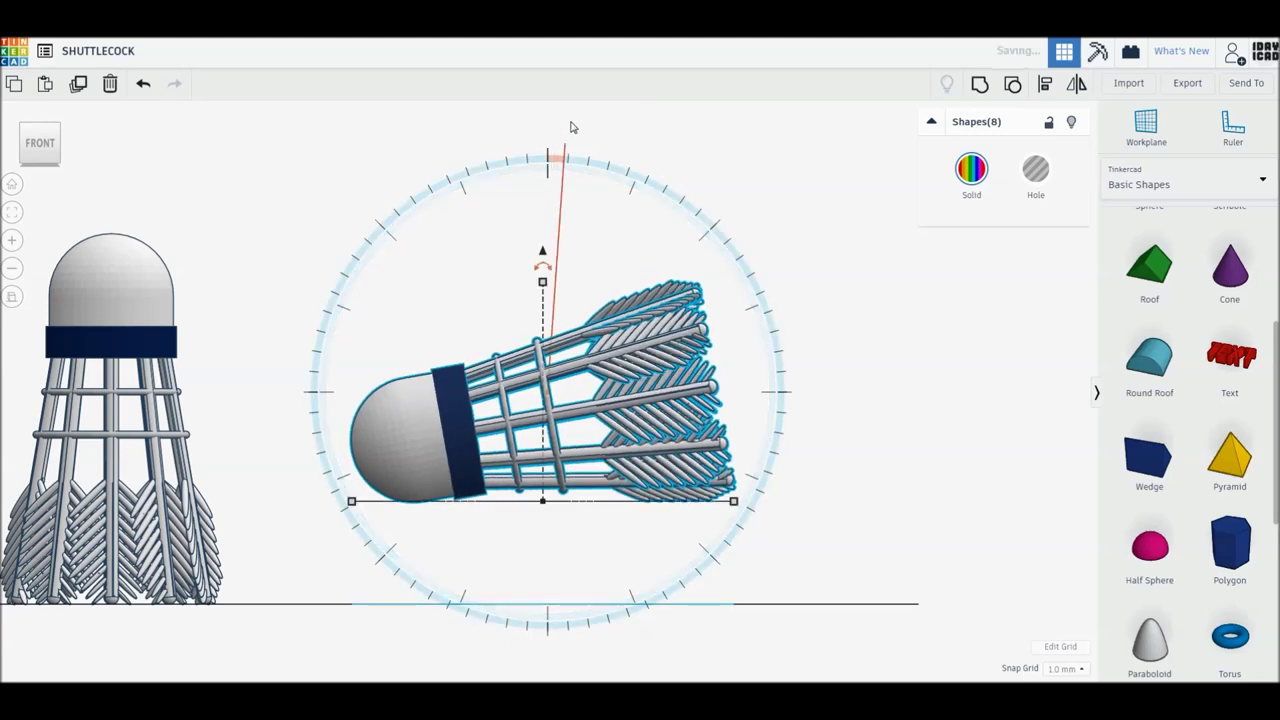
{"action": "key", "text": "d"}
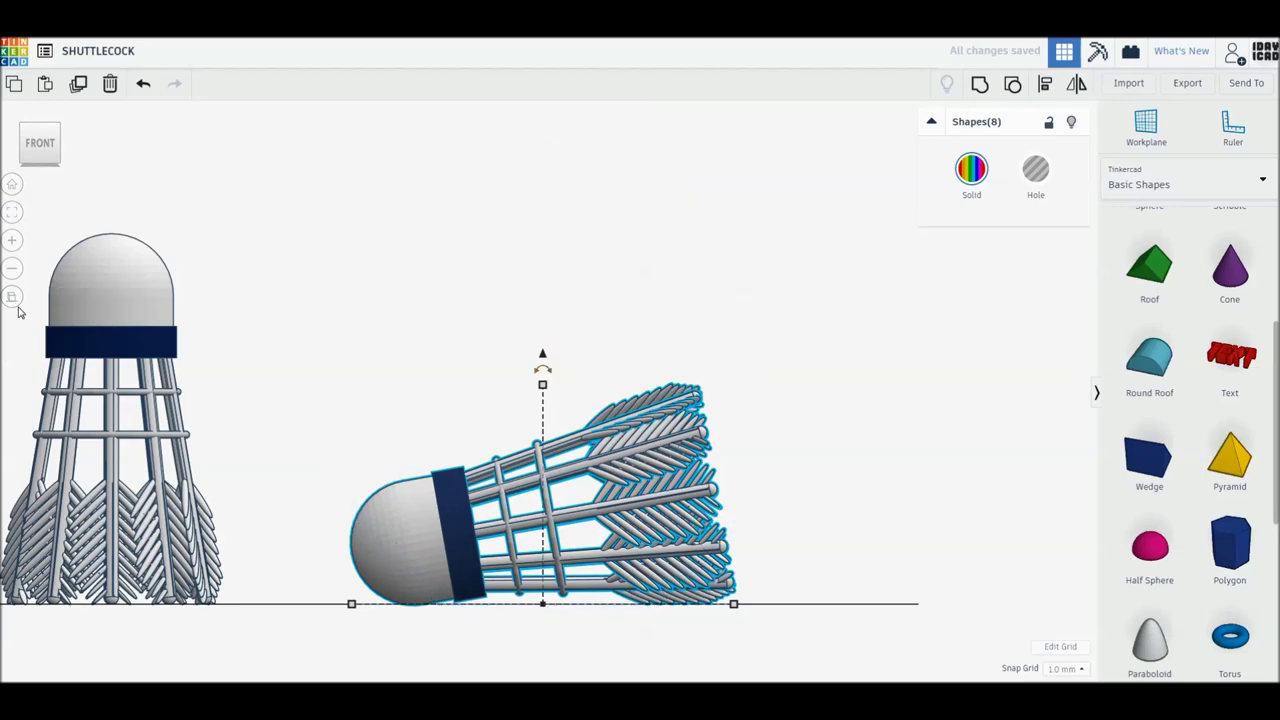
{"action": "left_click", "coordinate": [12, 184]}
{"action": "left_click", "coordinate": [431, 563]}
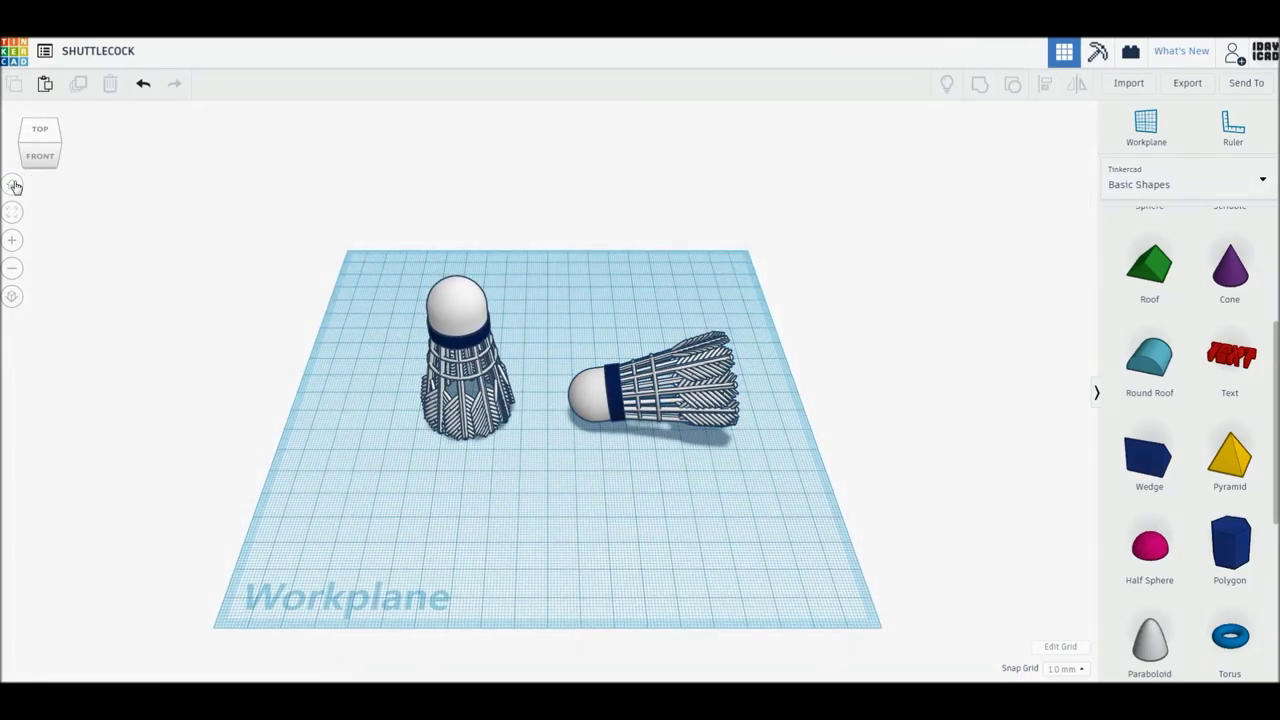
Select the lying shuttlecock and turn it -22.5 degrees on the workplane.
{"action": "scroll", "coordinate": [364, 477], "scroll_direction": "up", "scroll_amount": 3}
{"action": "scroll", "coordinate": [466, 480], "scroll_direction": "up", "scroll_amount": 2}
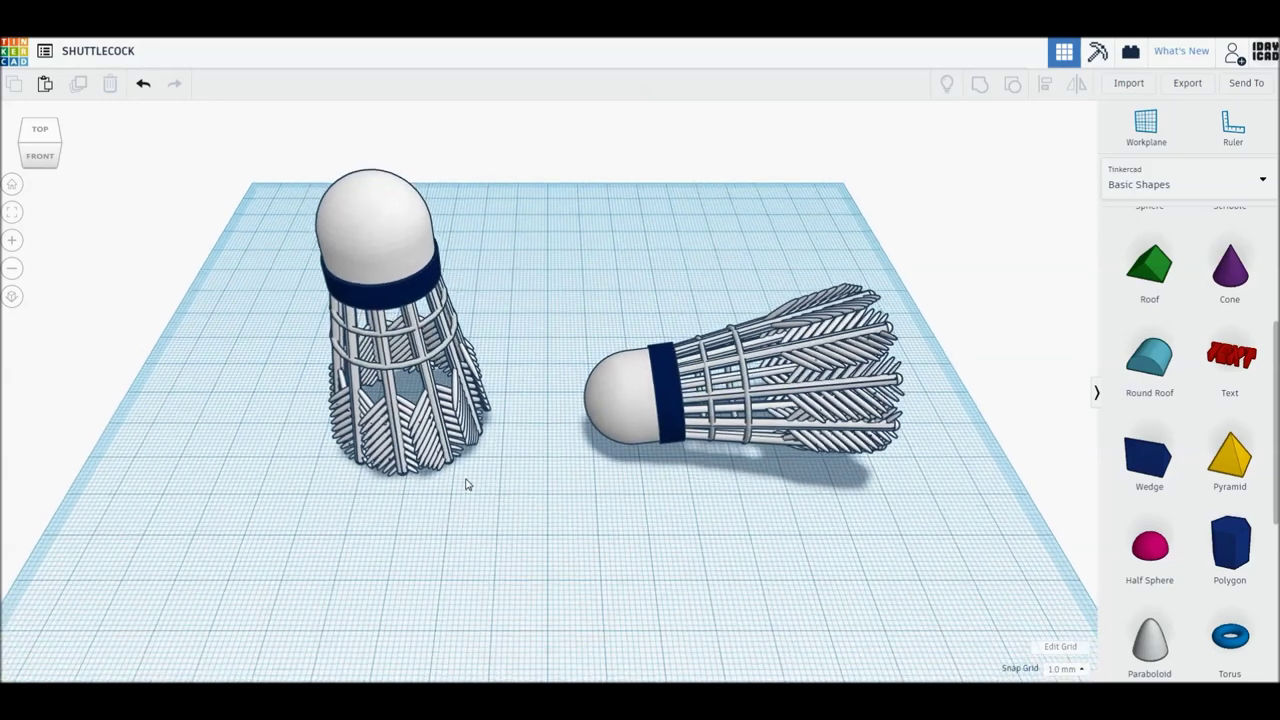
{"action": "scroll", "coordinate": [466, 480], "scroll_direction": "up", "scroll_amount": 1}
{"action": "left_click_drag", "start_coordinate": [877, 557], "coordinate": [594, 249]}
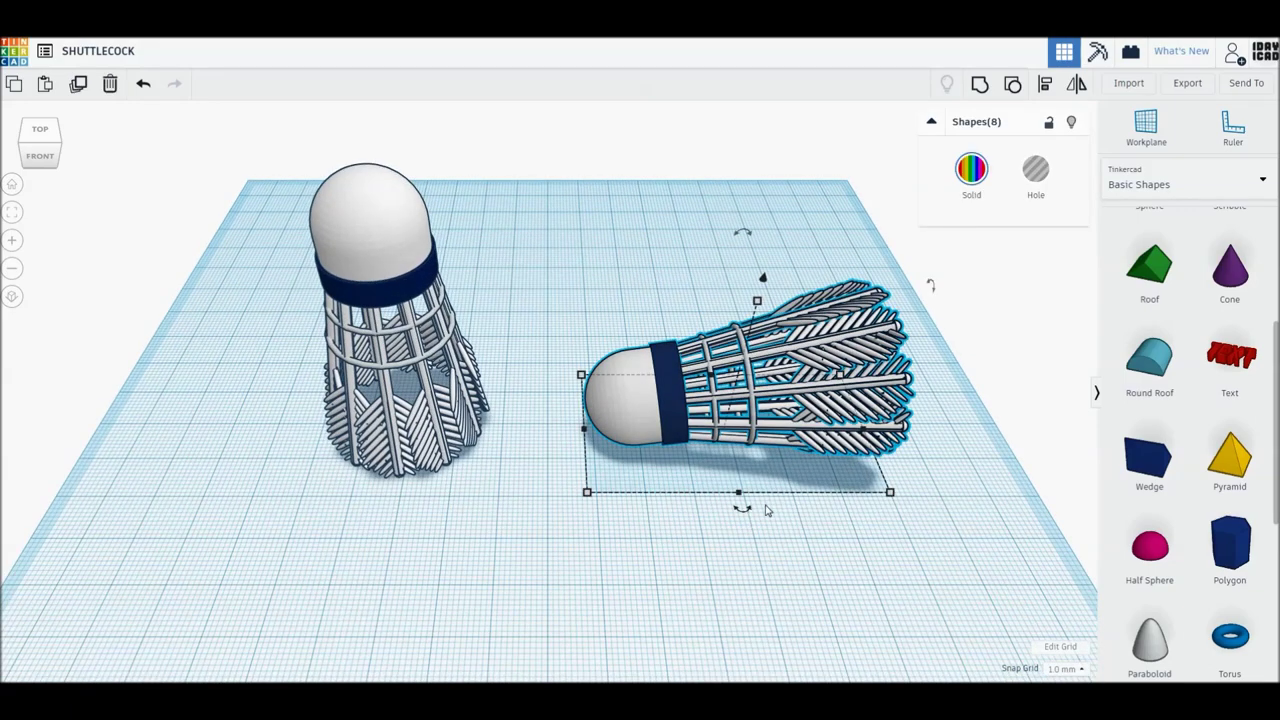
{"action": "left_click_drag", "start_coordinate": [794, 500], "coordinate": [813, 488]}
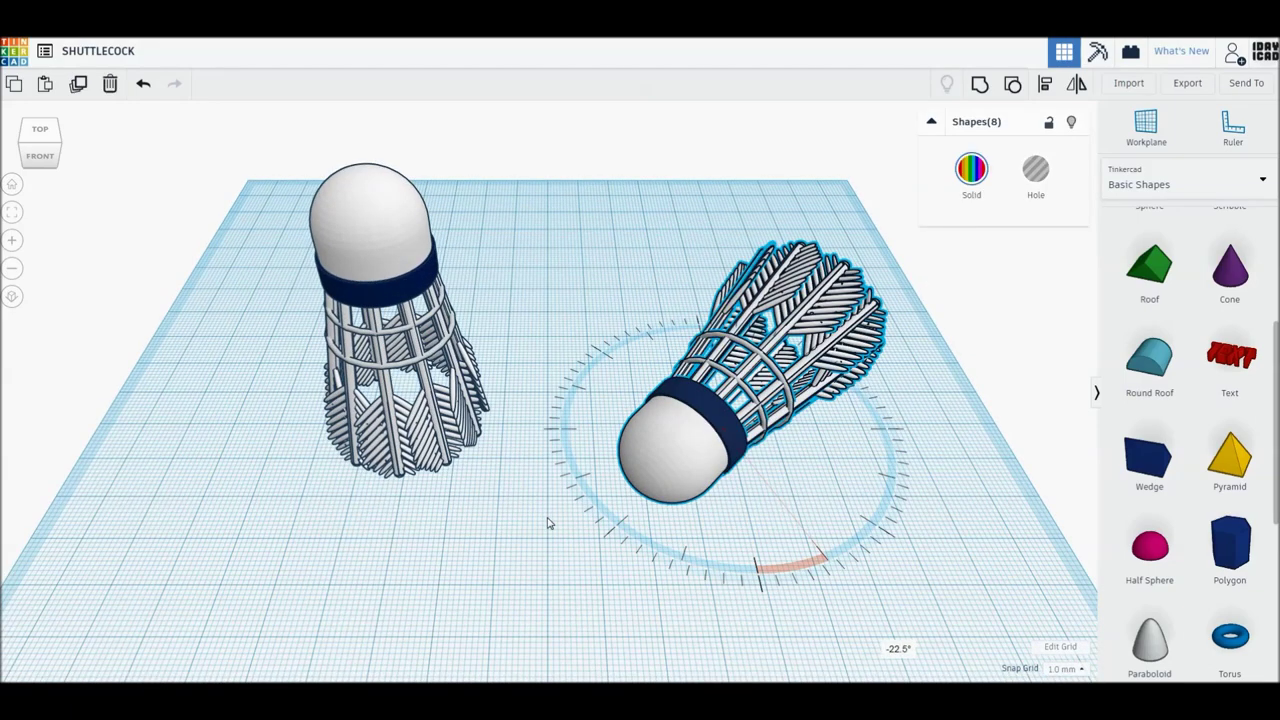
Move the upright and lying shuttlecocks closer together.
{"action": "mouse_move", "coordinate": [363, 252]}
{"action": "left_mouse_down"}
{"action": "mouse_move", "coordinate": [396, 300]}
{"action": "mouse_move", "coordinate": [410, 290]}
{"action": "left_mouse_up"}
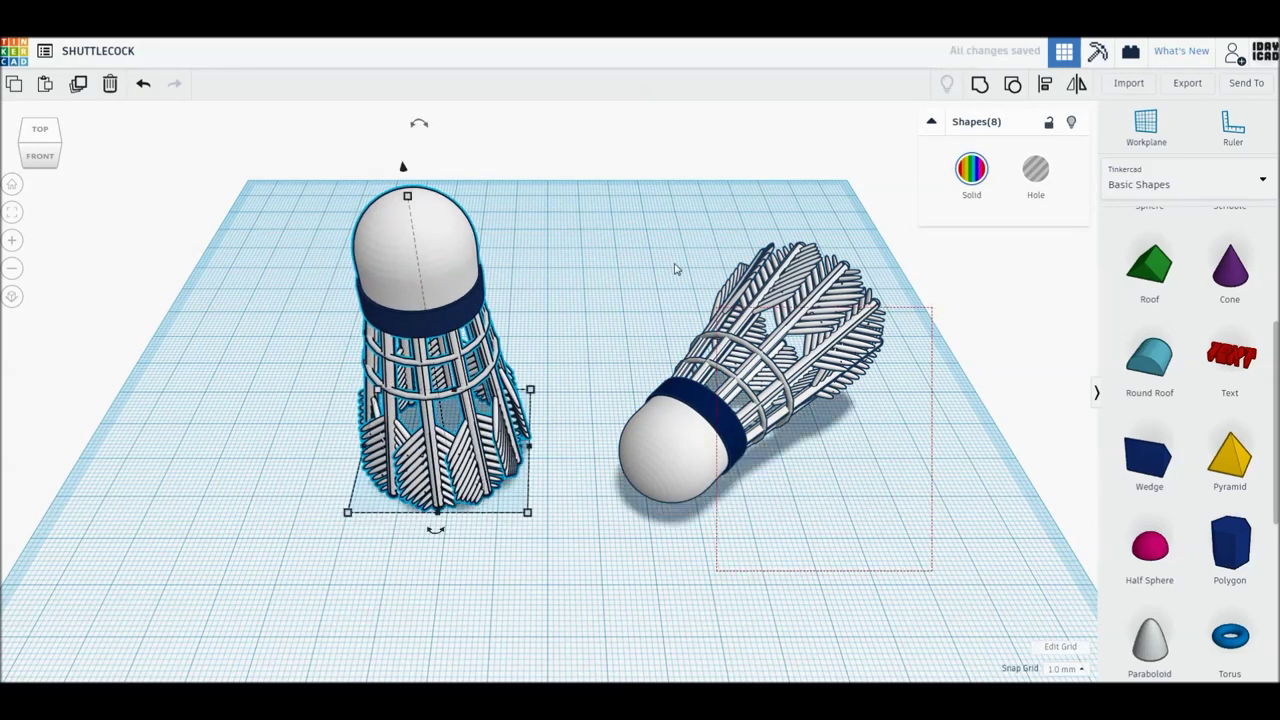
{"action": "left_click_drag", "start_coordinate": [682, 432], "coordinate": [617, 438]}
{"action": "left_click", "coordinate": [529, 595]}
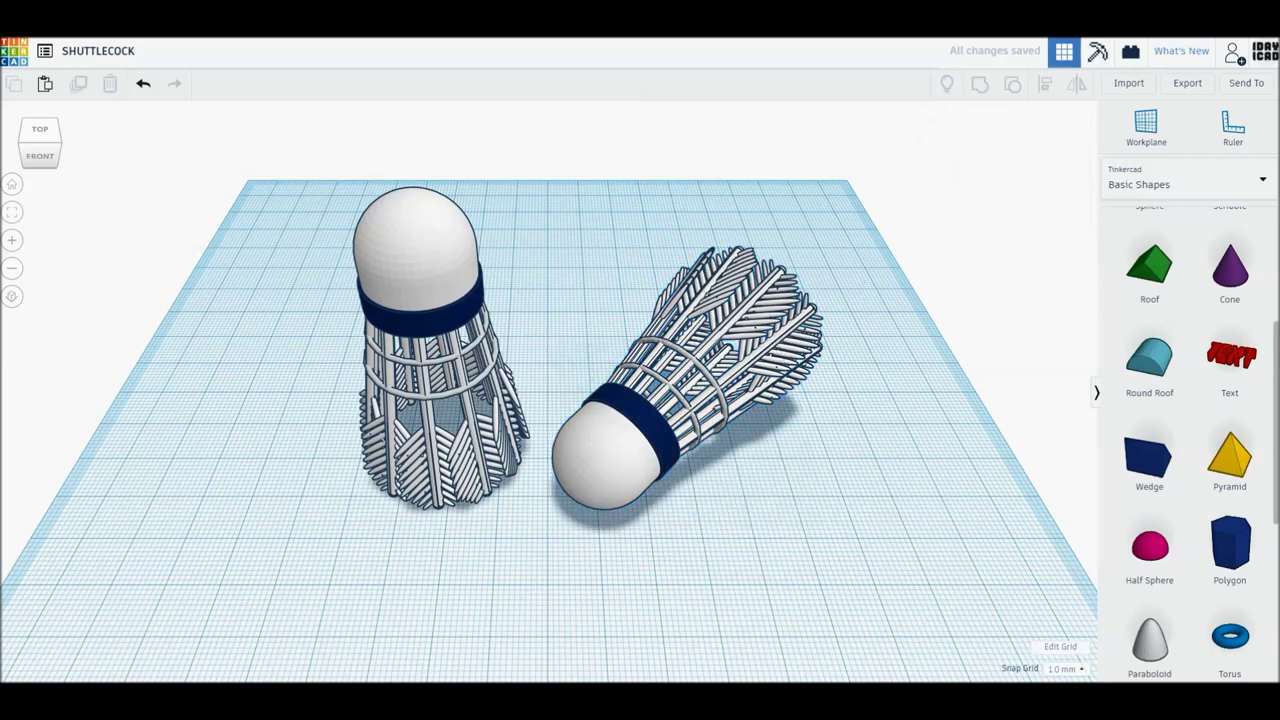